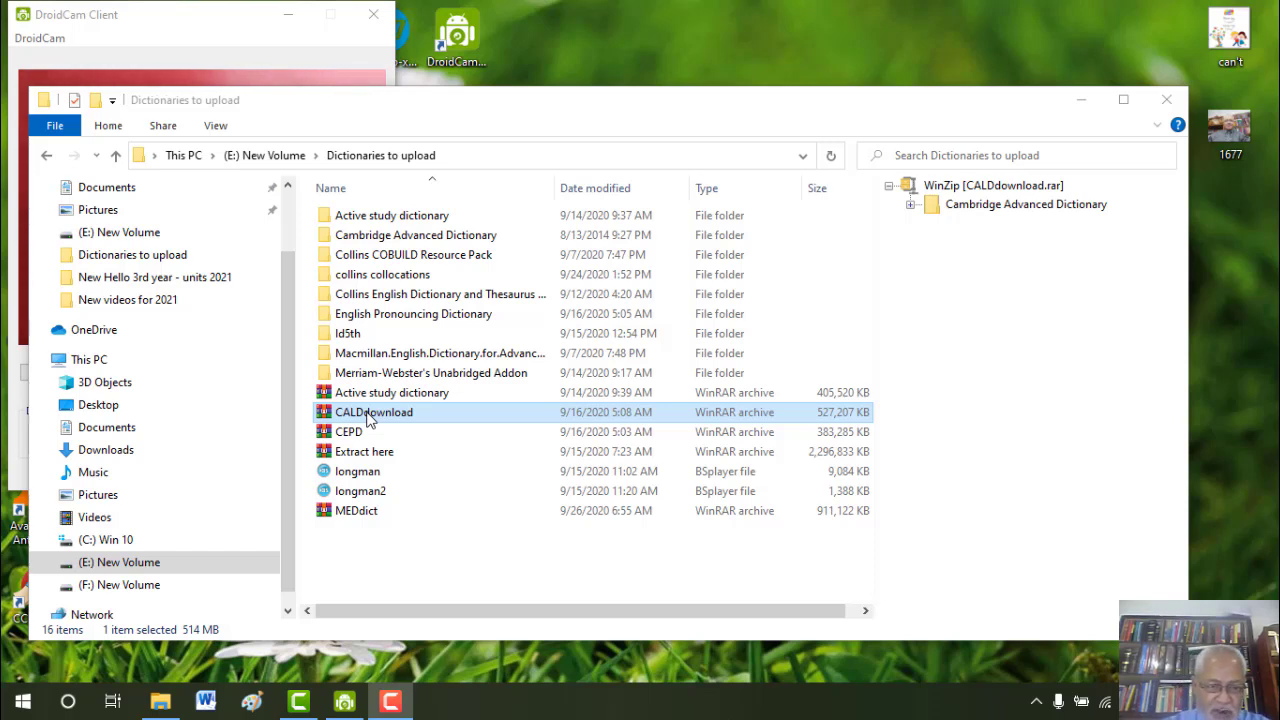
- Examine the contents of the Cambridge Advanced Dictionary folder inside the CALDdownload archive, and close the archive
click(368, 420)
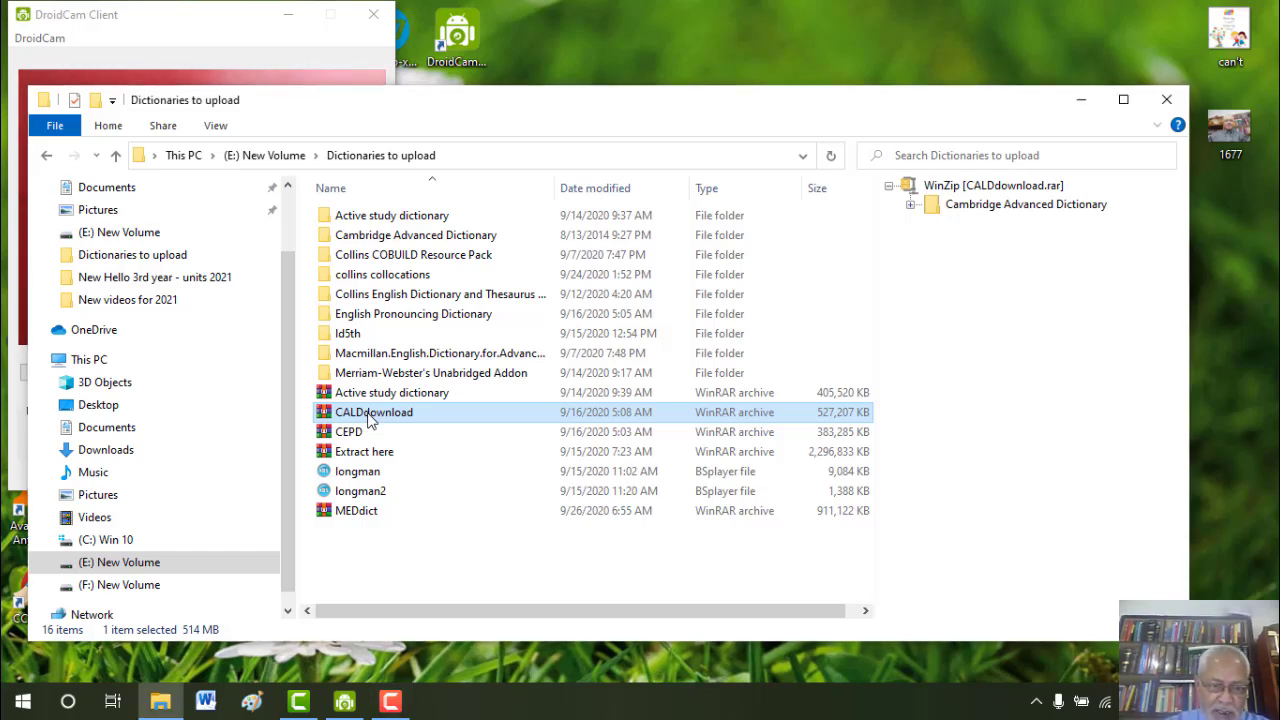
double_click(368, 420)
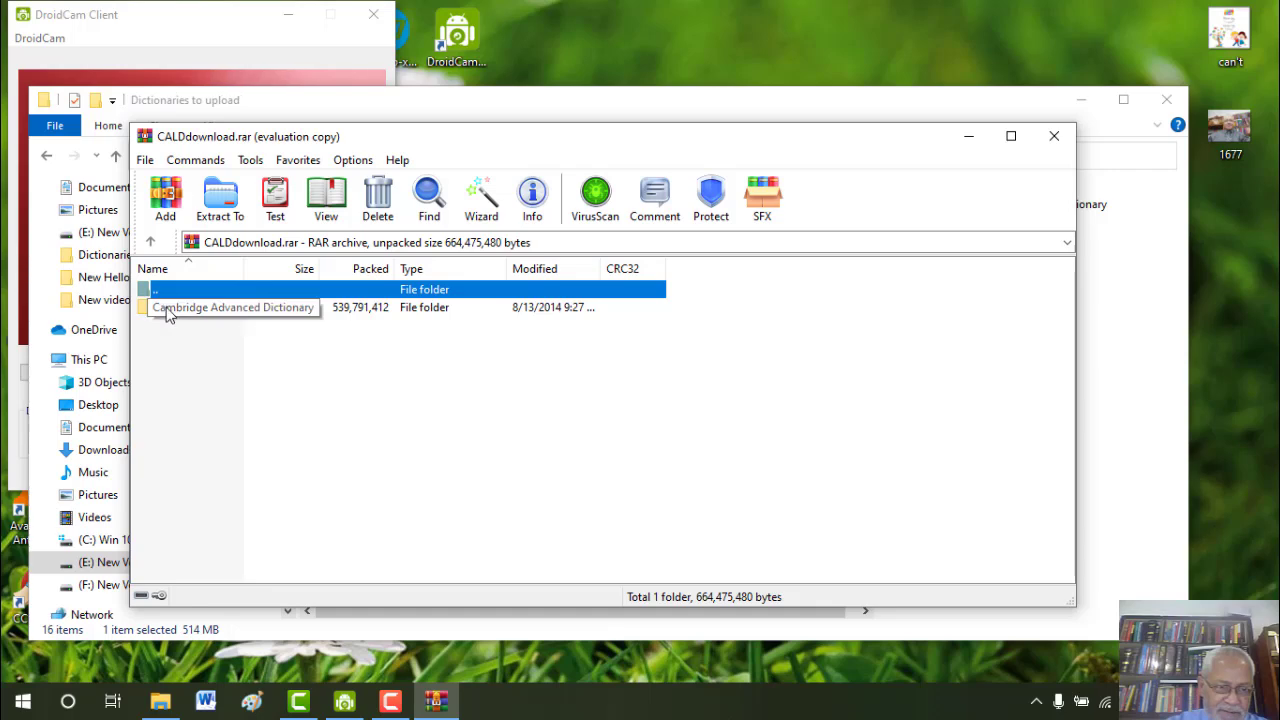
double_click(145, 309)
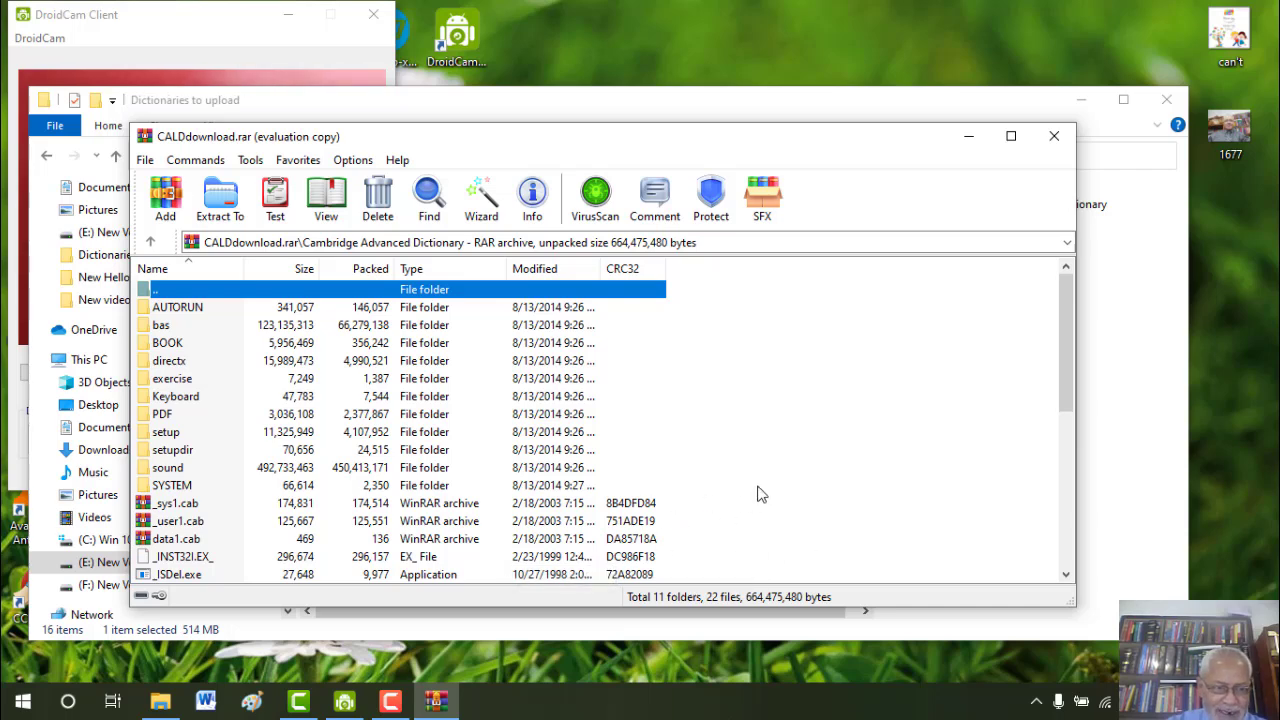
click(1066, 576)
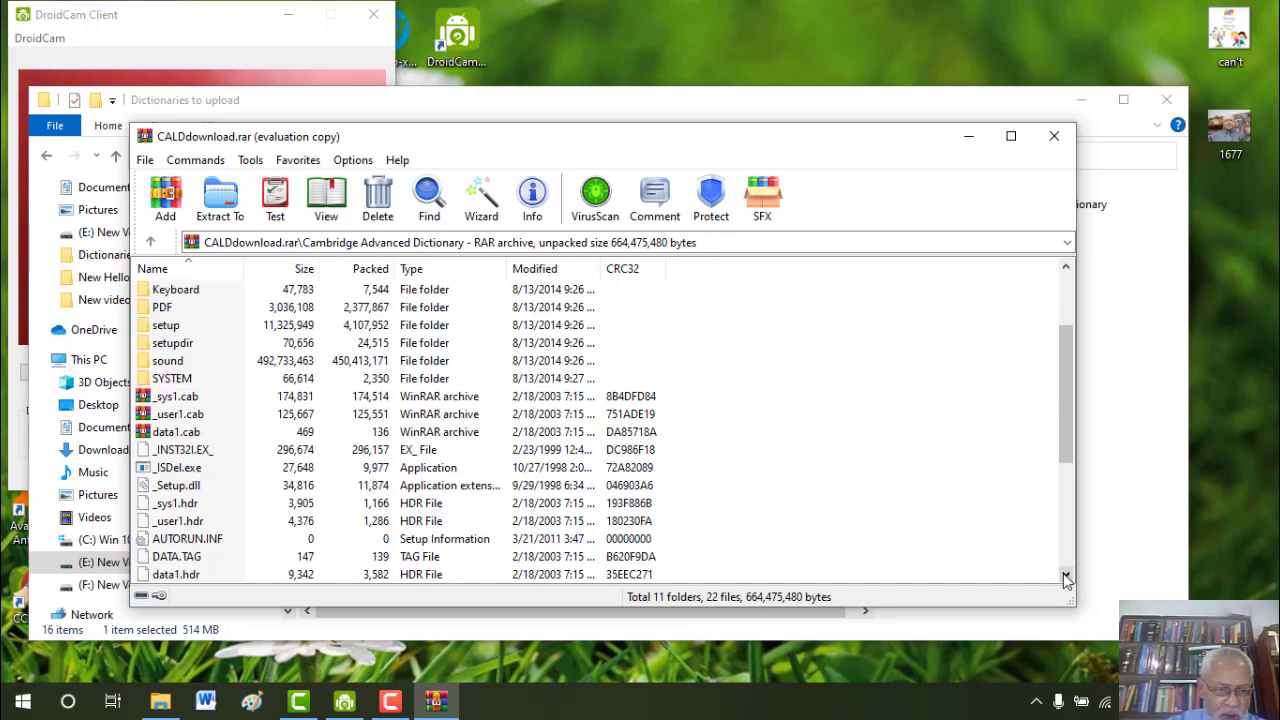
click(1066, 577)
click(1066, 577)
click(1066, 577)
click(1066, 577)
click(1066, 577)
click(1066, 577)
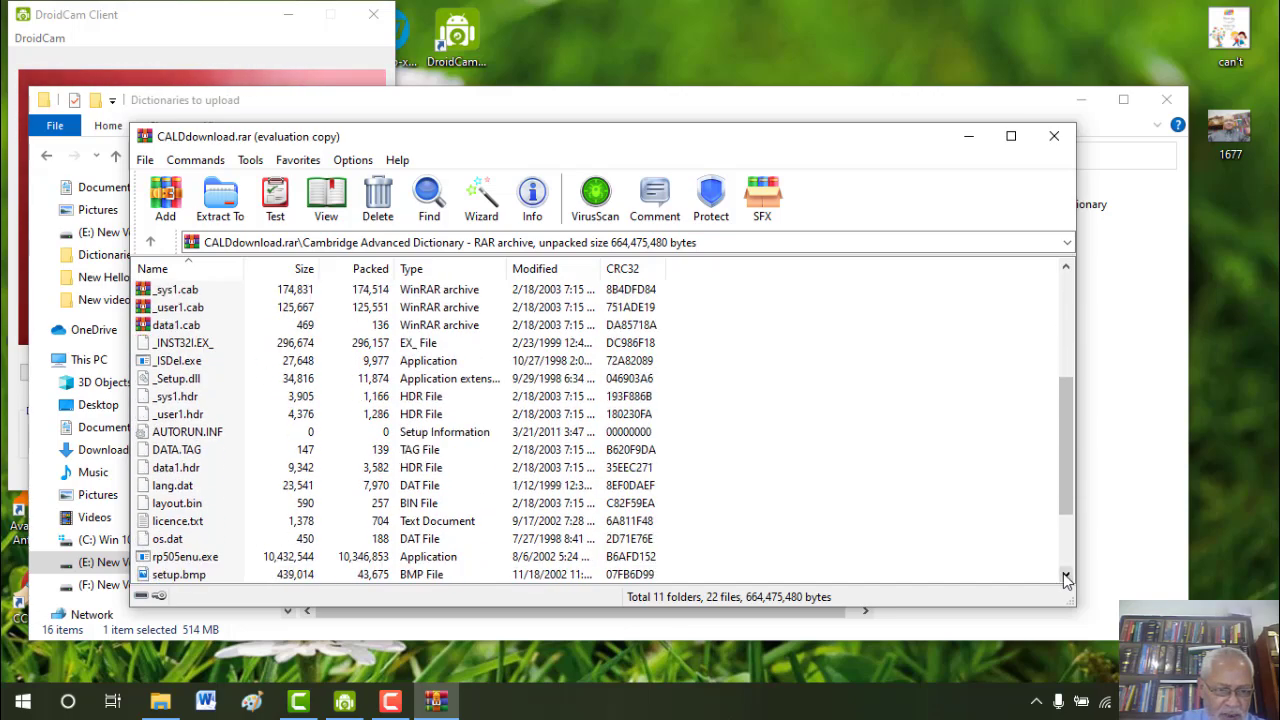
click(1066, 577)
click(1066, 577)
click(1066, 577)
click(1066, 577)
click(1066, 577)
click(1066, 577)
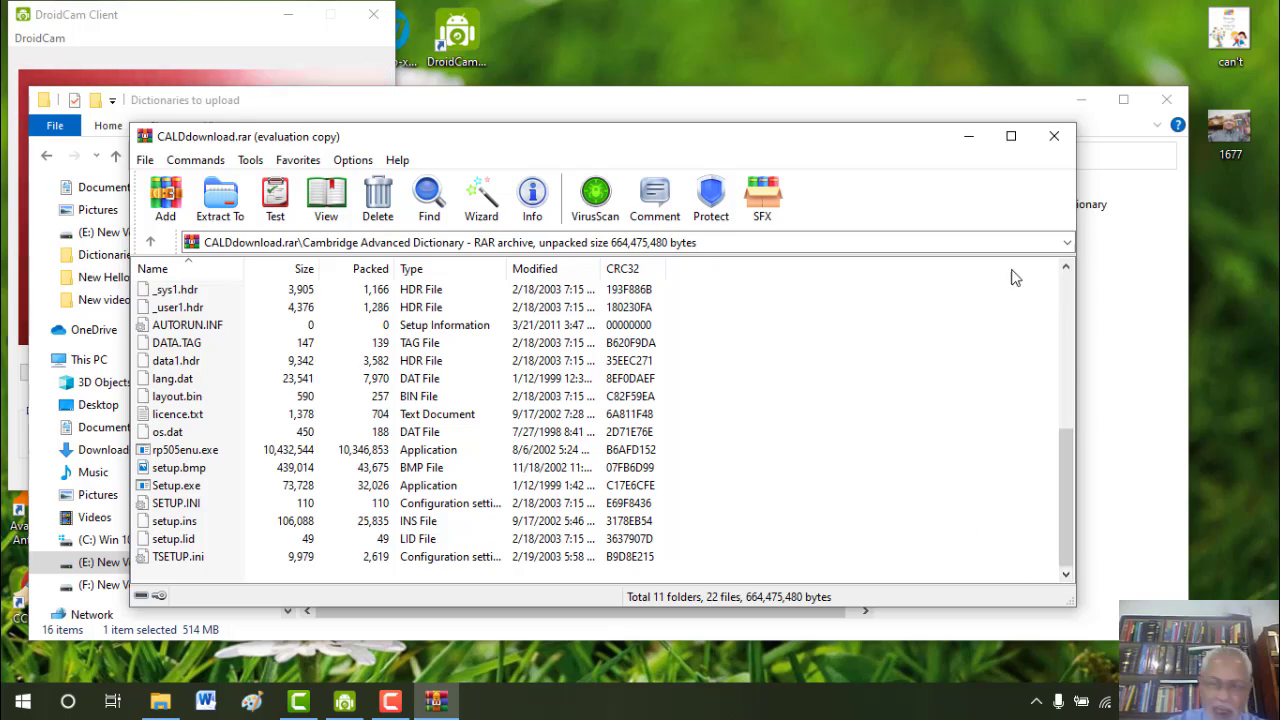
click(1055, 137)
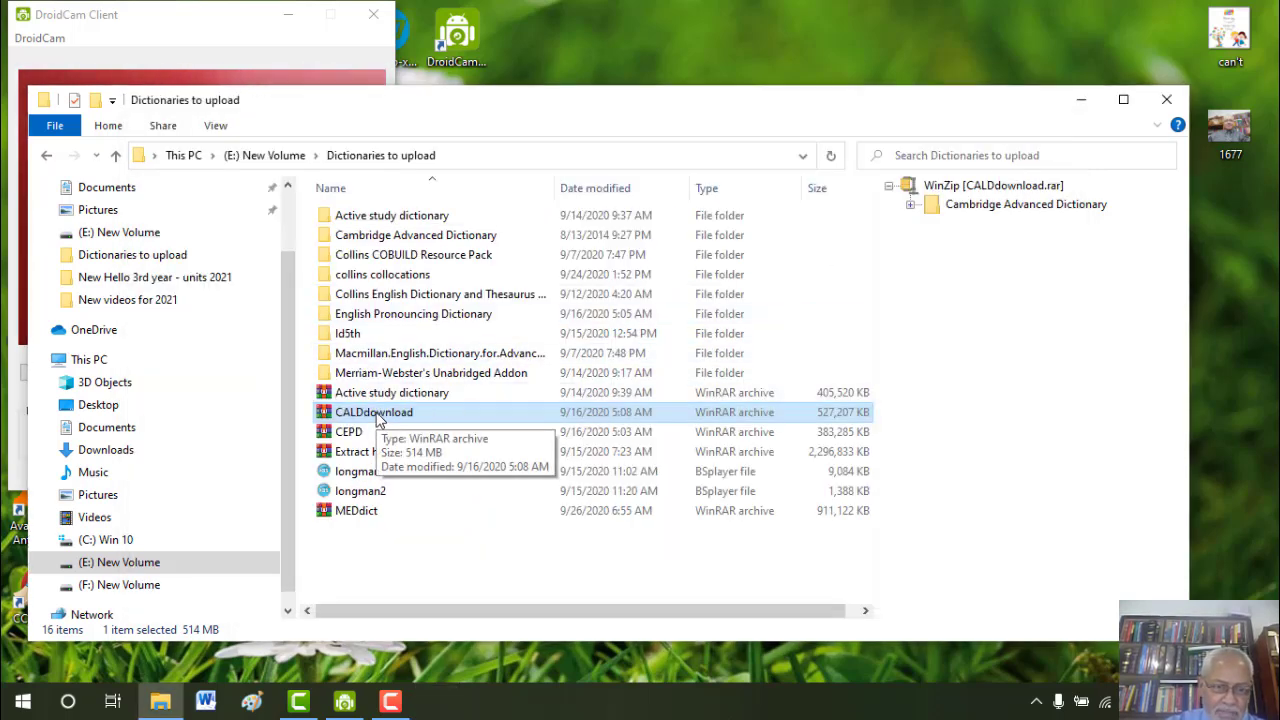
right_click(377, 419)
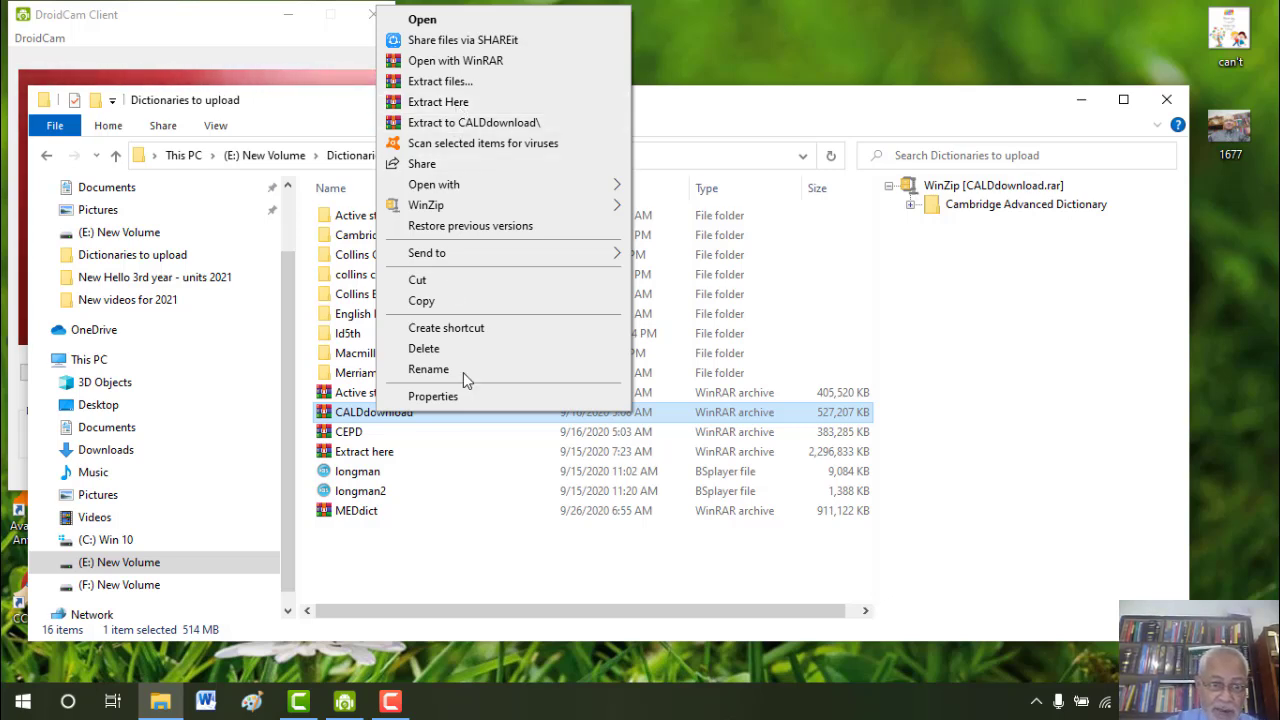
key(Escape)
click(485, 456)
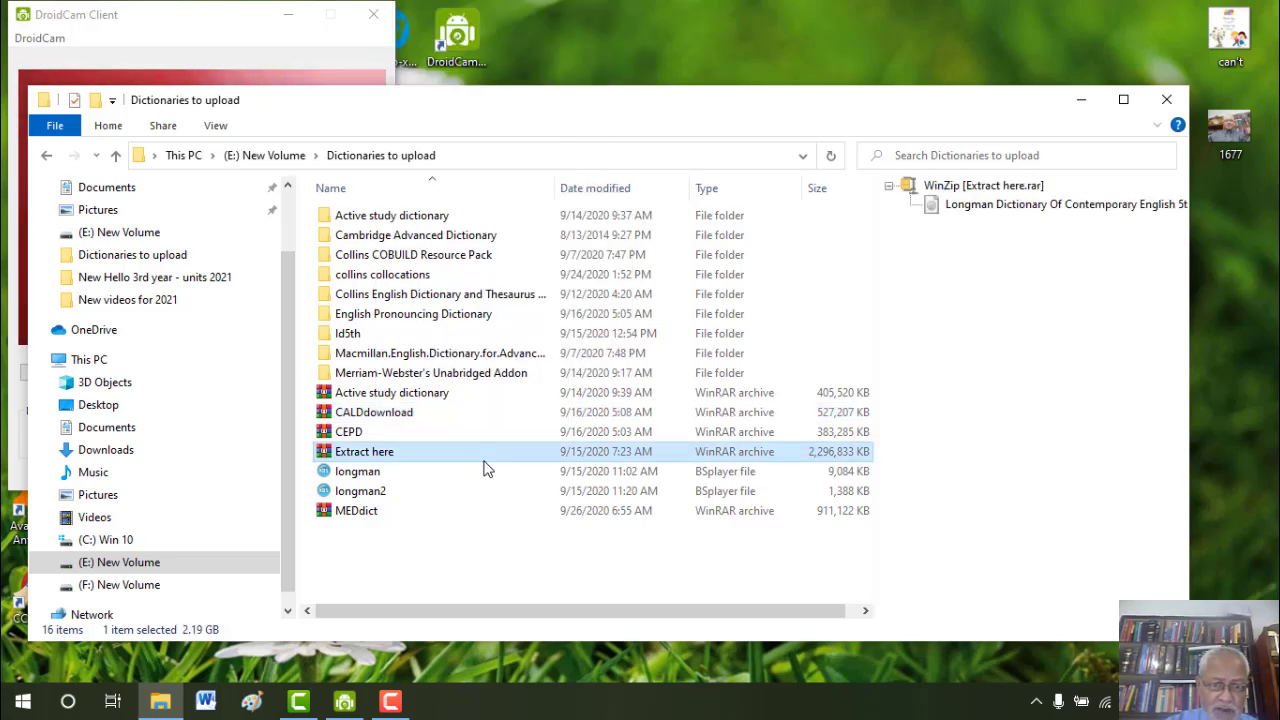
- Open the extracted Cambridge Advanced Dictionary folder and run its Setup application
double_click(440, 245)
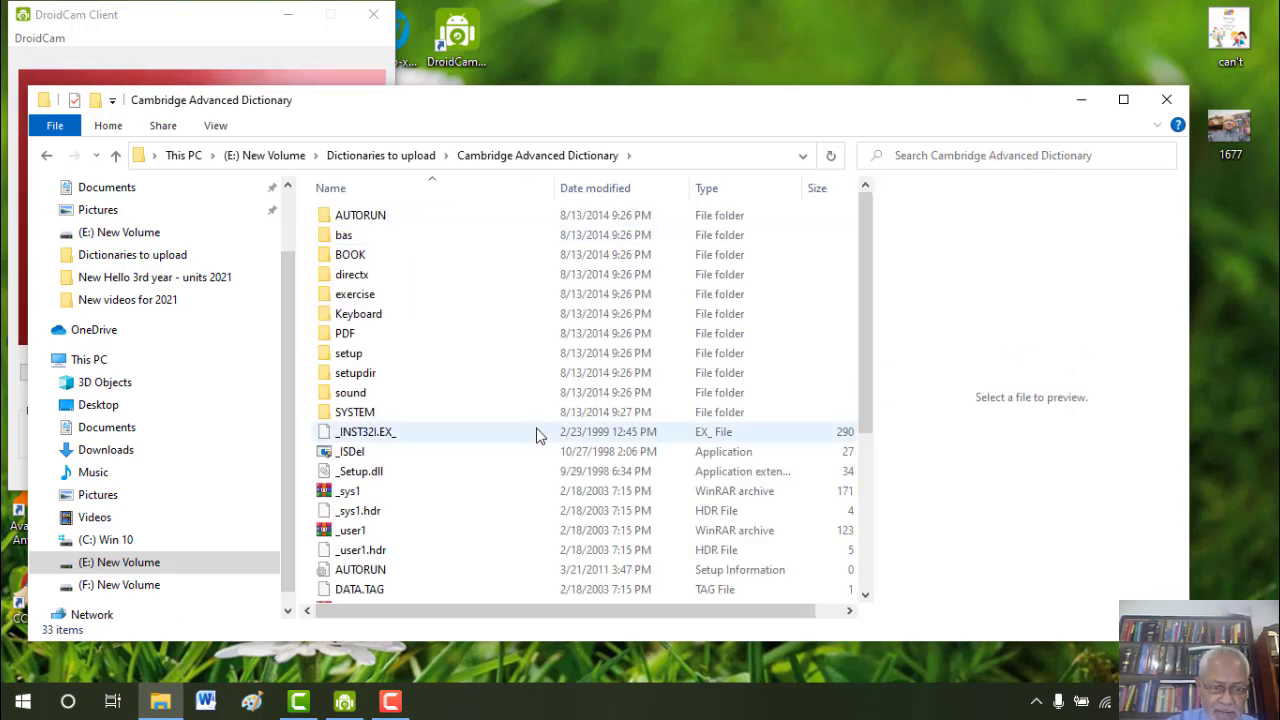
click(861, 576)
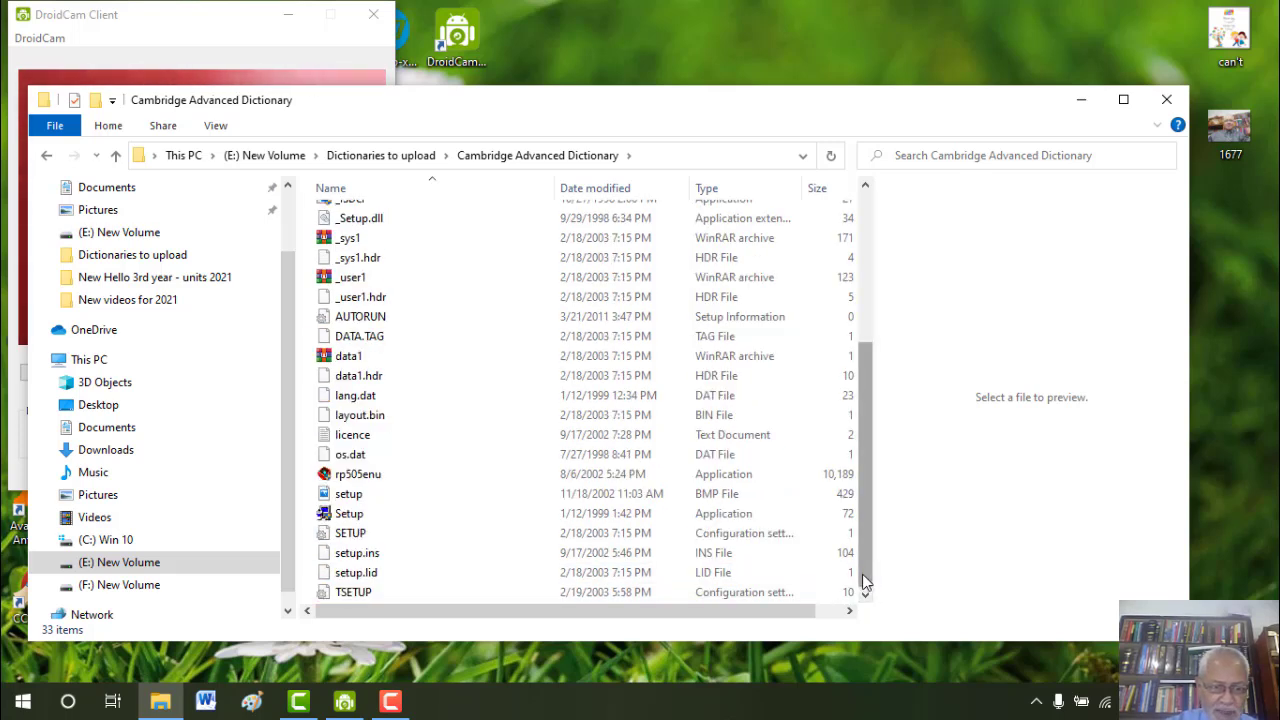
click(336, 514)
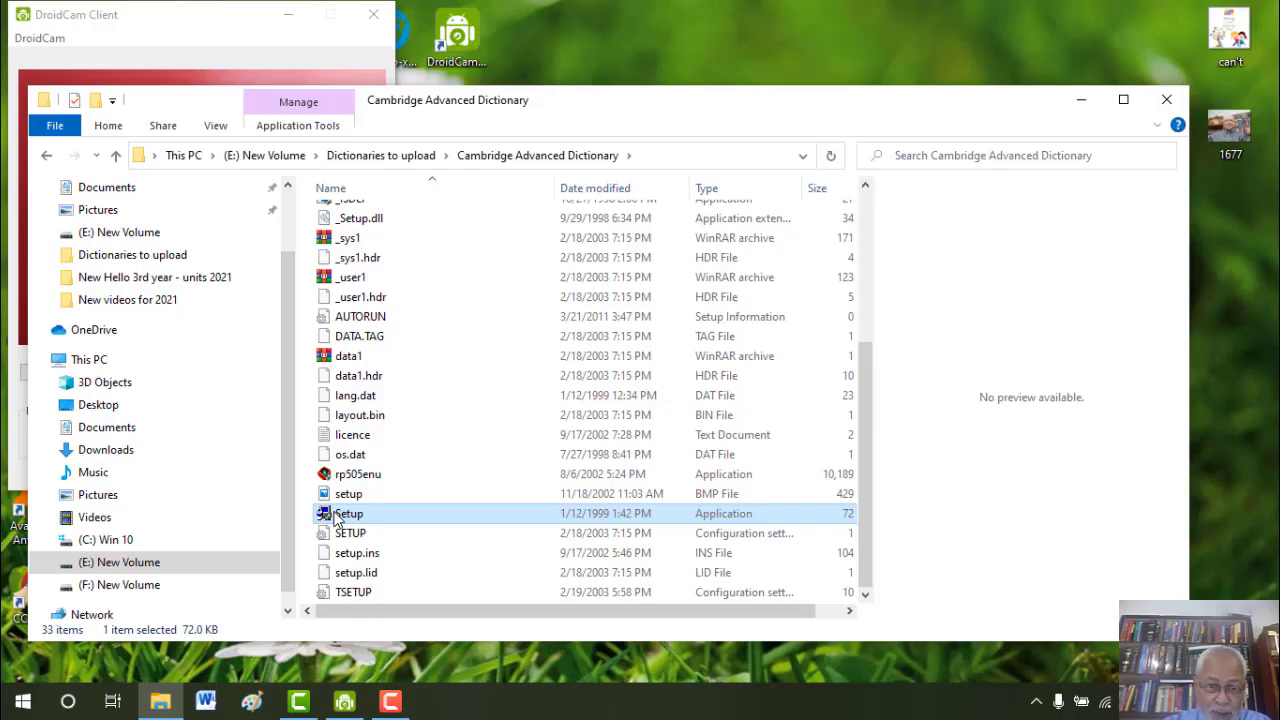
double_click(337, 518)
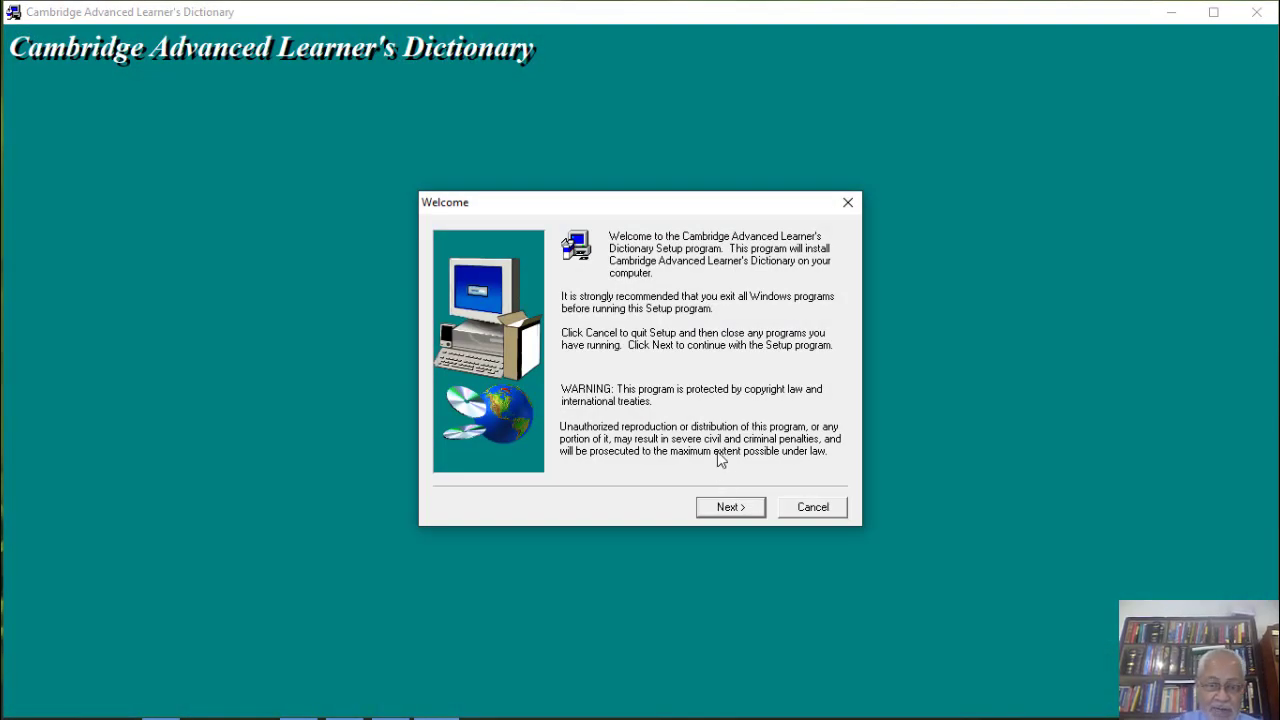
- Accept the dictionary's licence agreement and keep the default destination folder for the installation
click(728, 509)
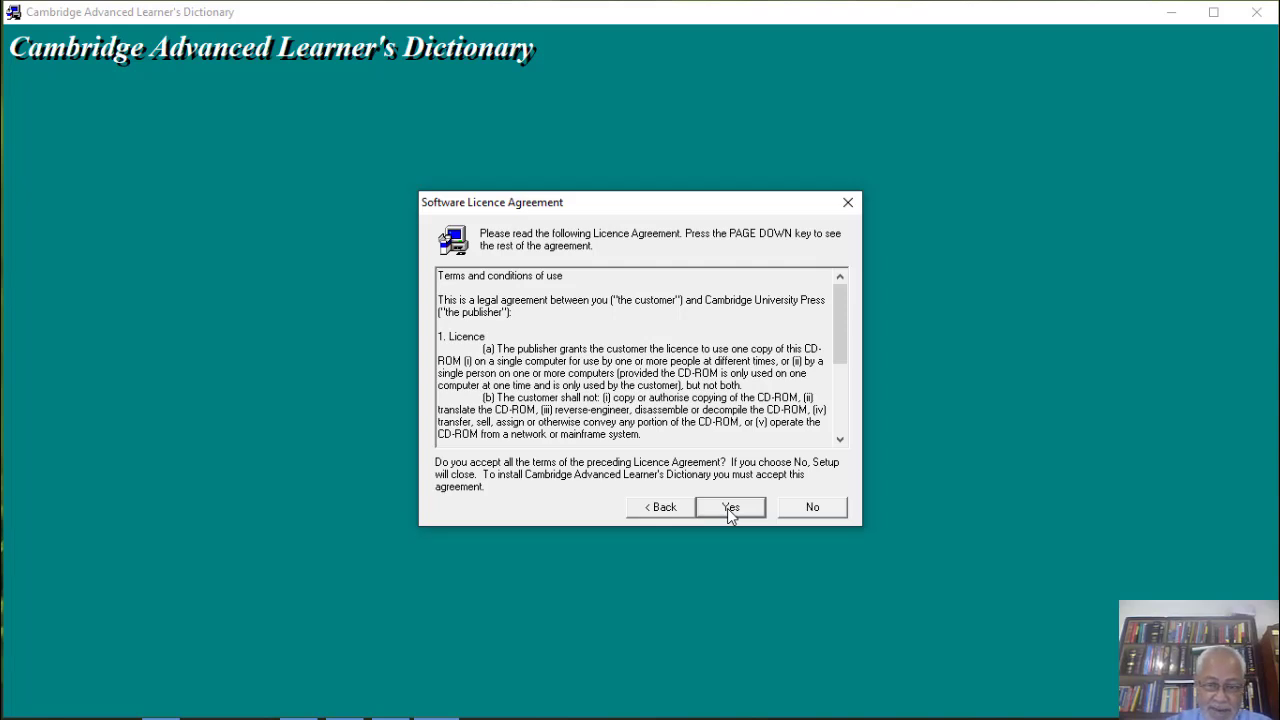
click(731, 508)
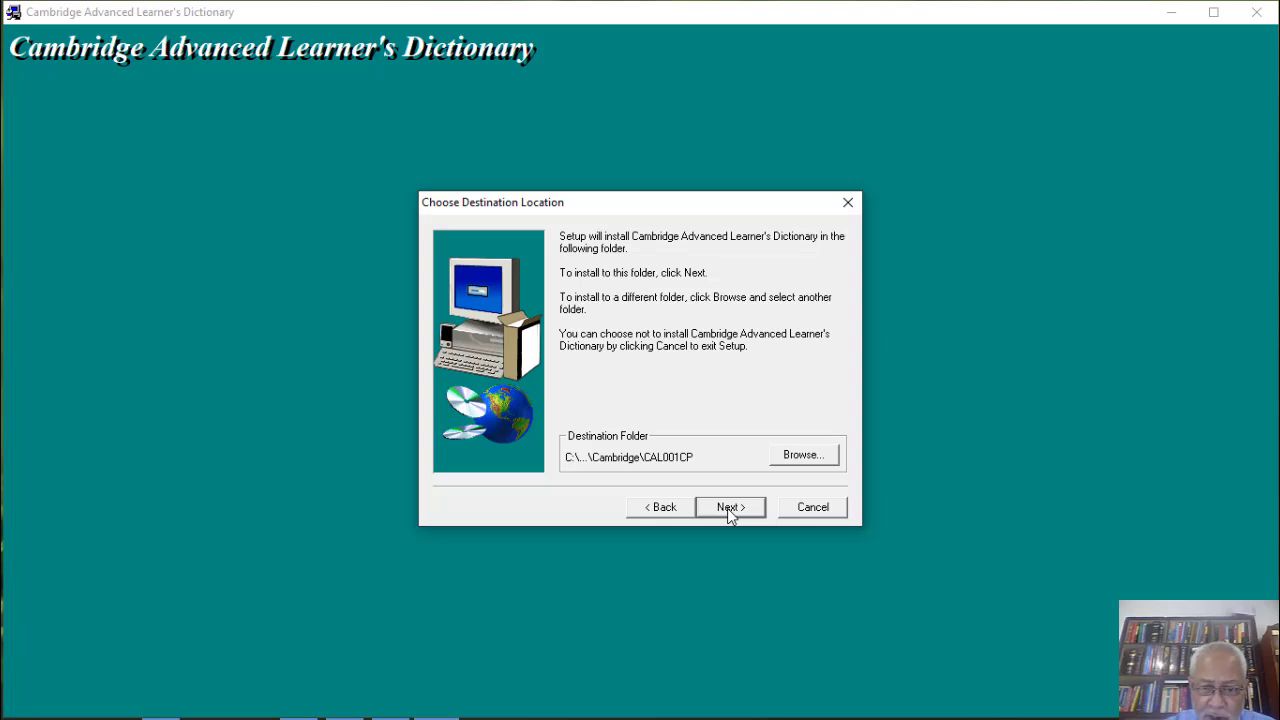
click(729, 510)
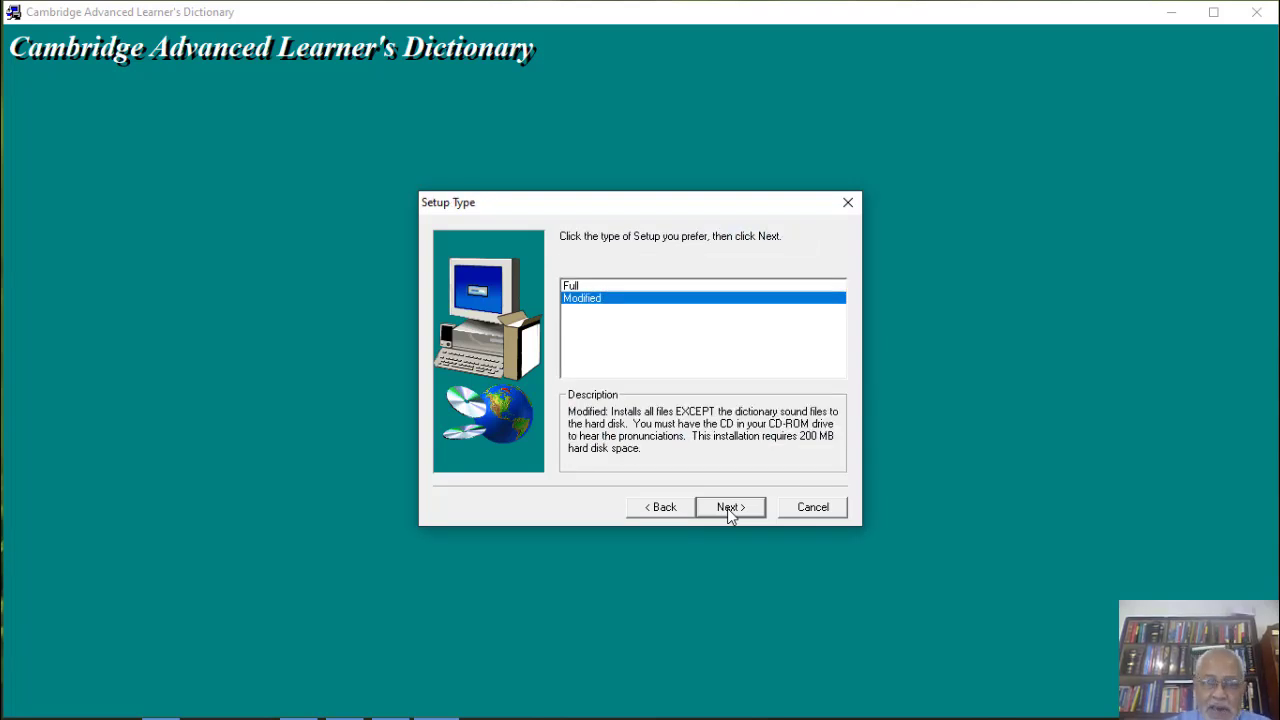
- Complete a Full installation with the Cambridge program folder, and launch the dictionary in a maximised window
click(589, 288)
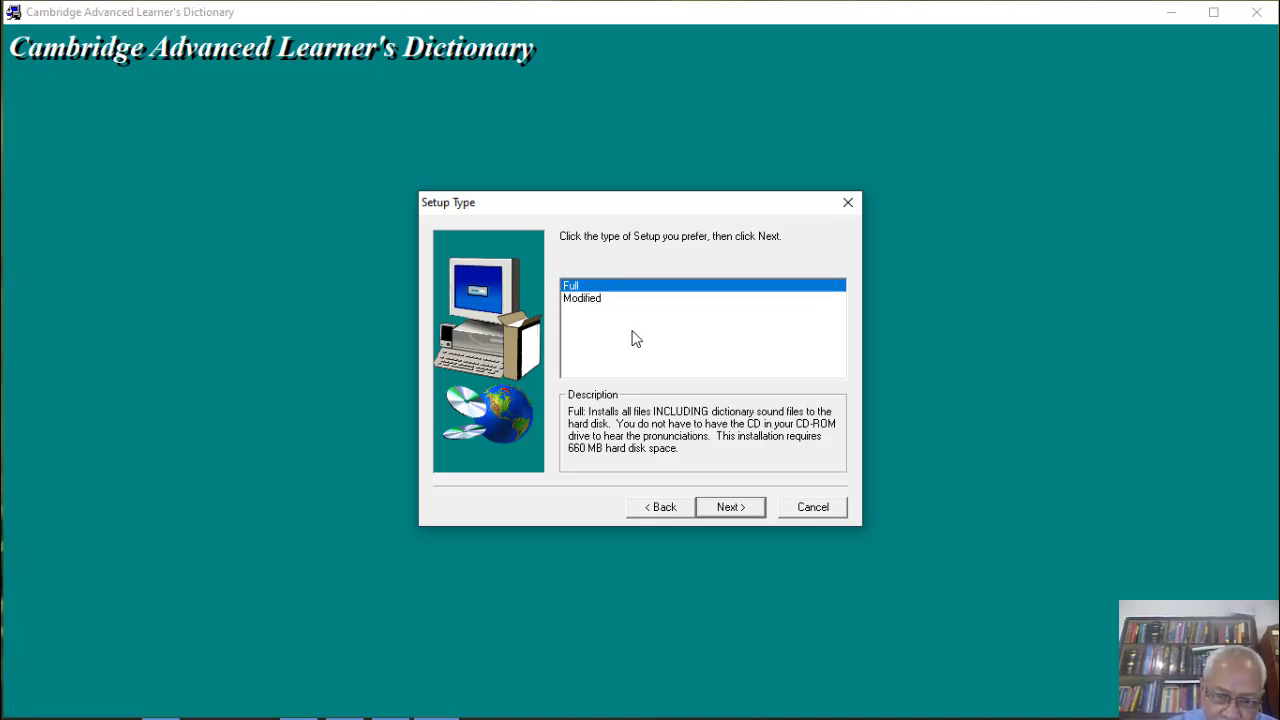
click(729, 507)
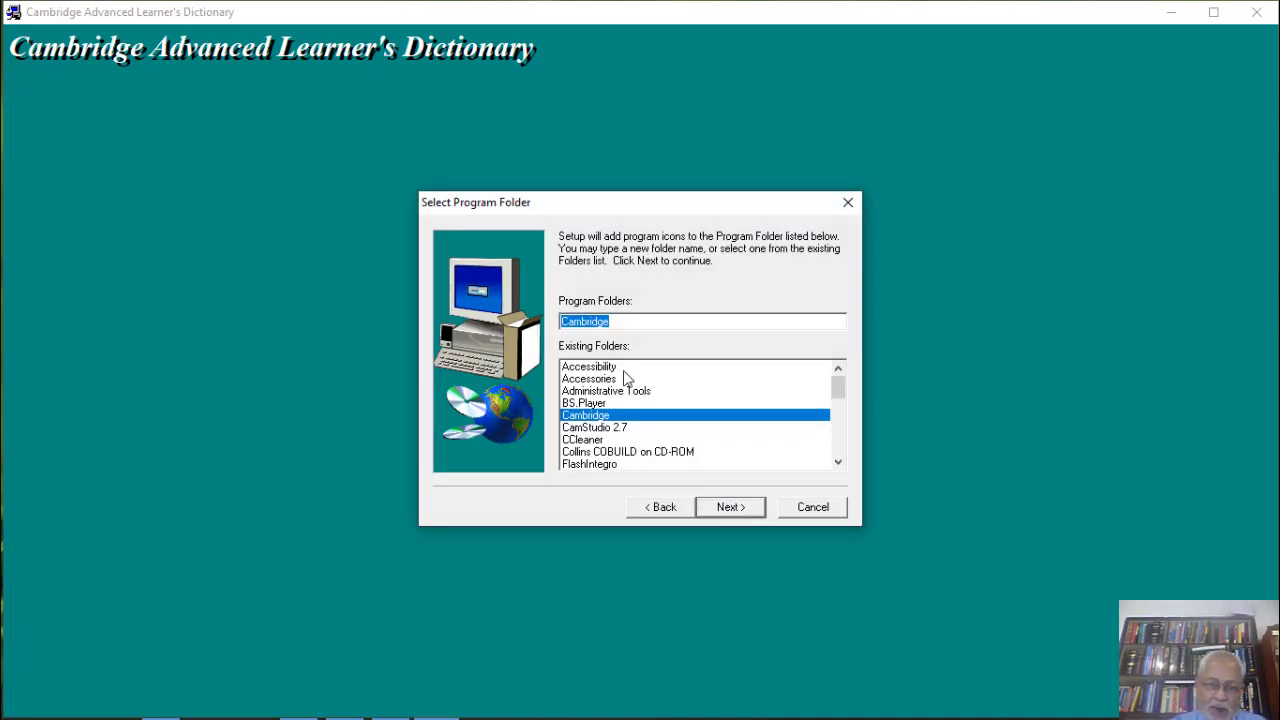
click(728, 509)
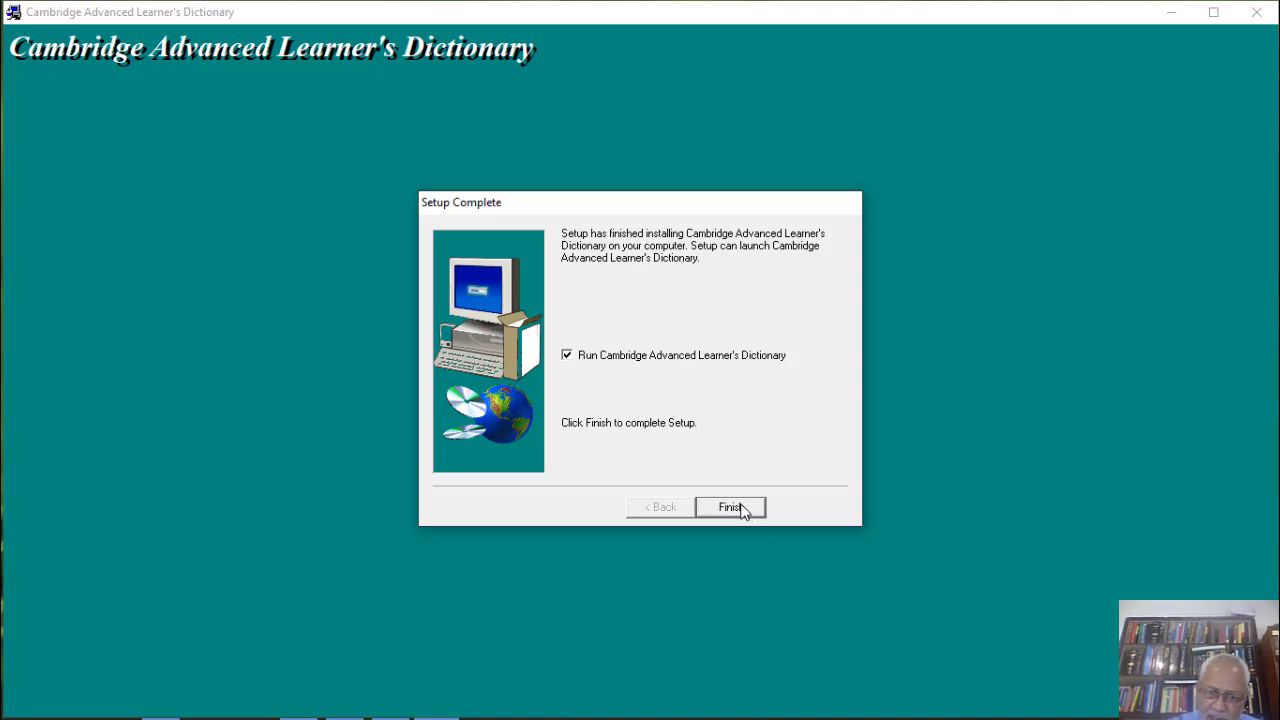
click(743, 509)
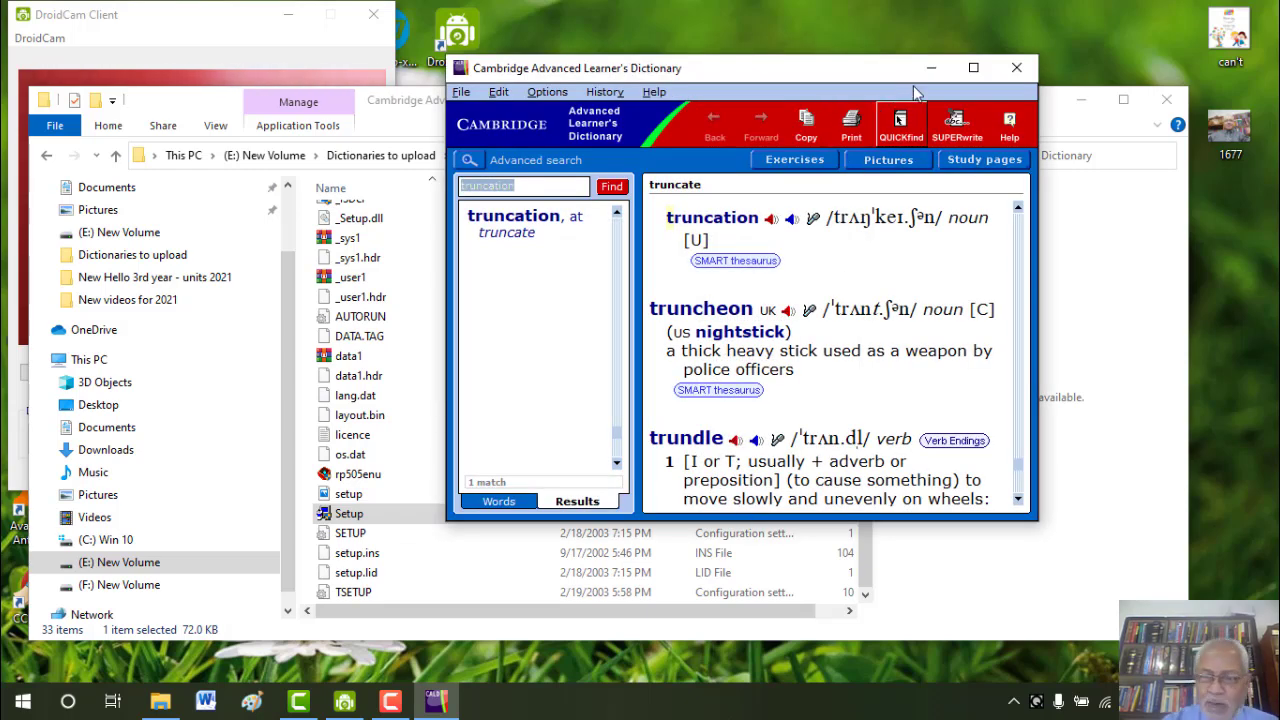
click(973, 67)
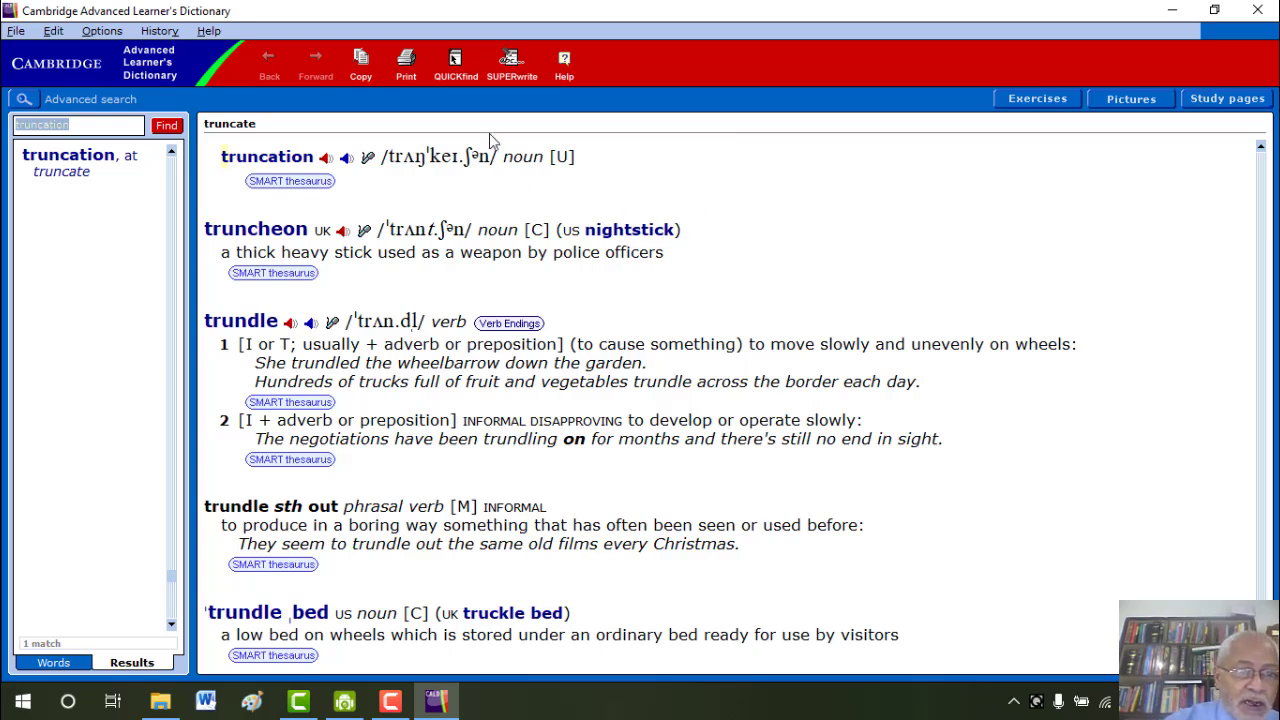
click(16, 32)
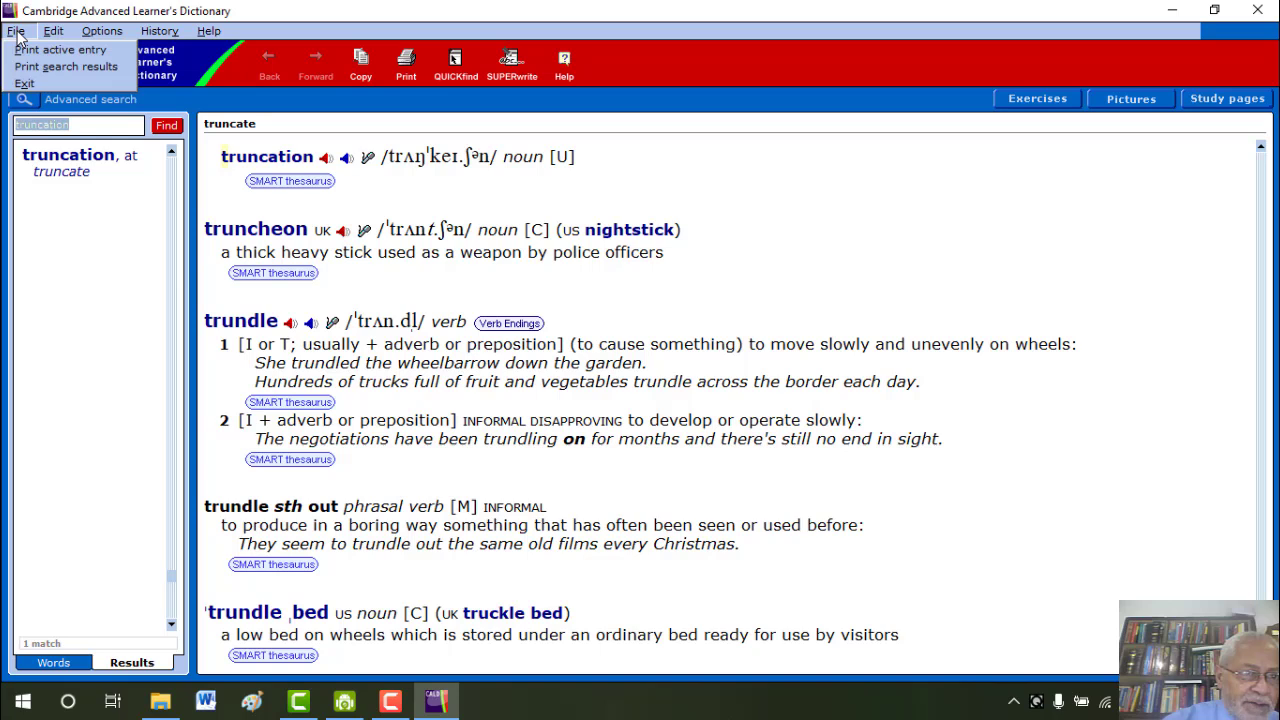
click(16, 32)
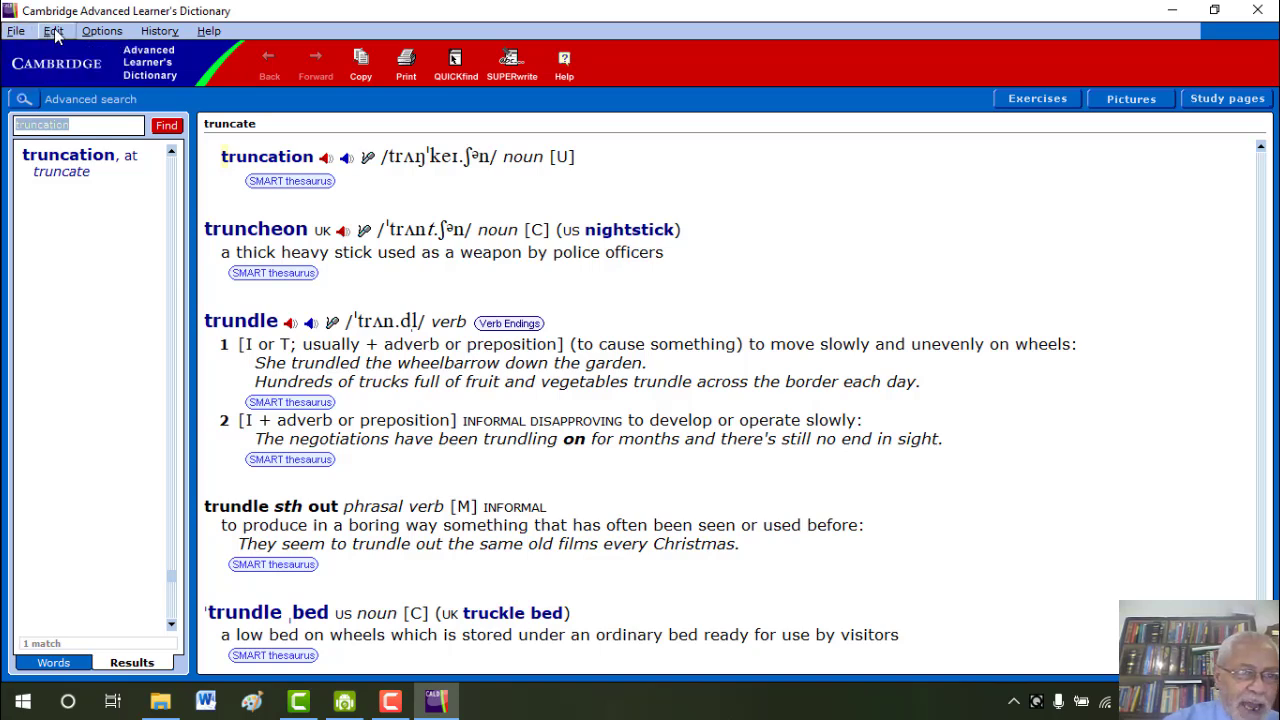
click(55, 34)
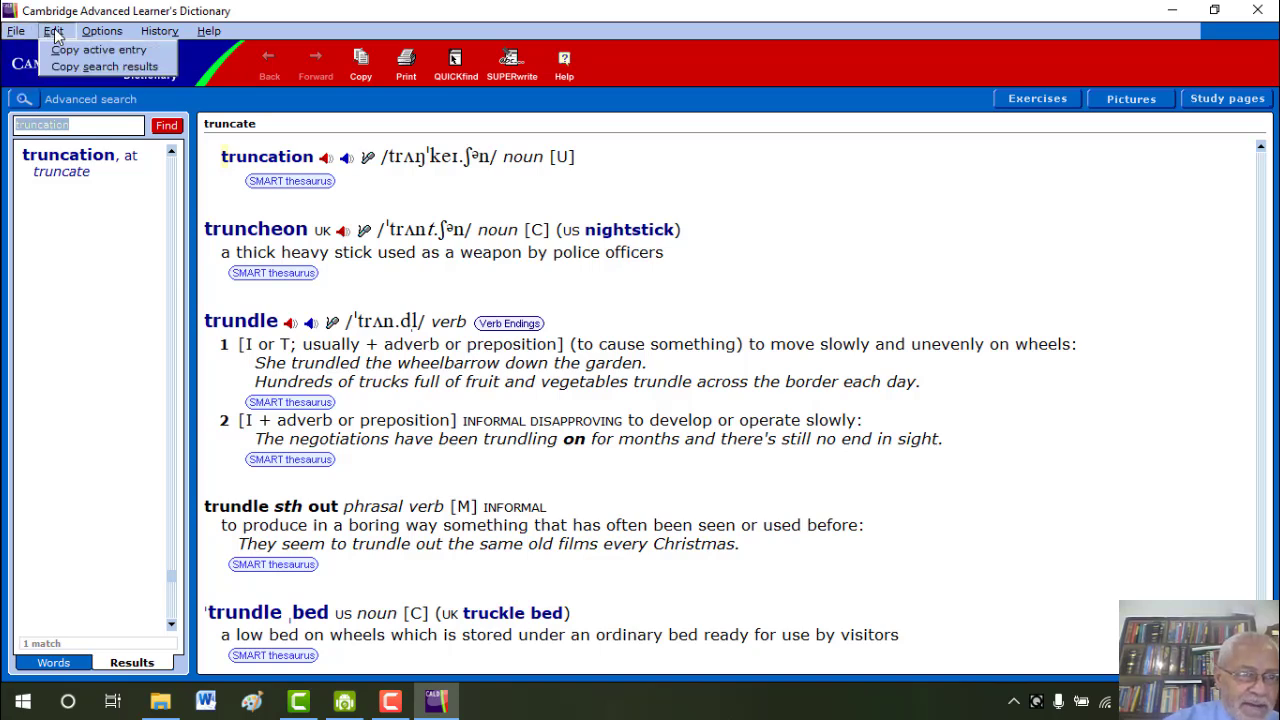
click(55, 34)
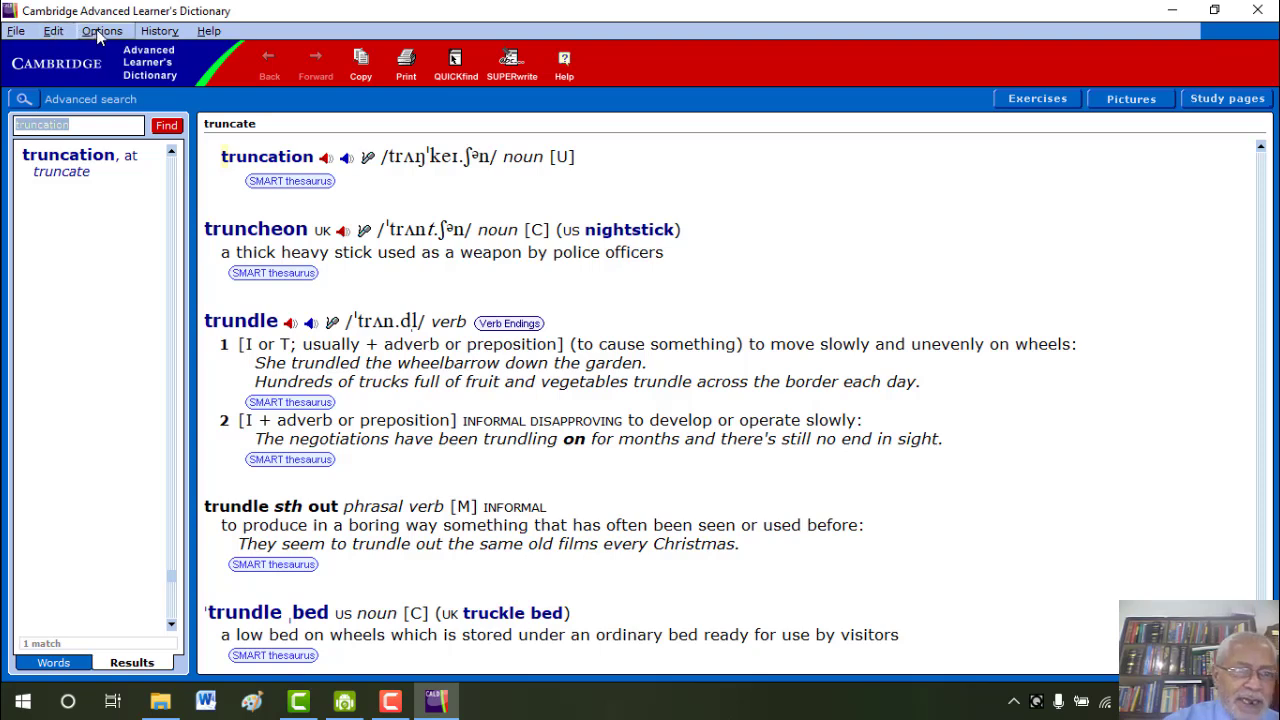
- Set the dictionary's font size to Large font
click(98, 34)
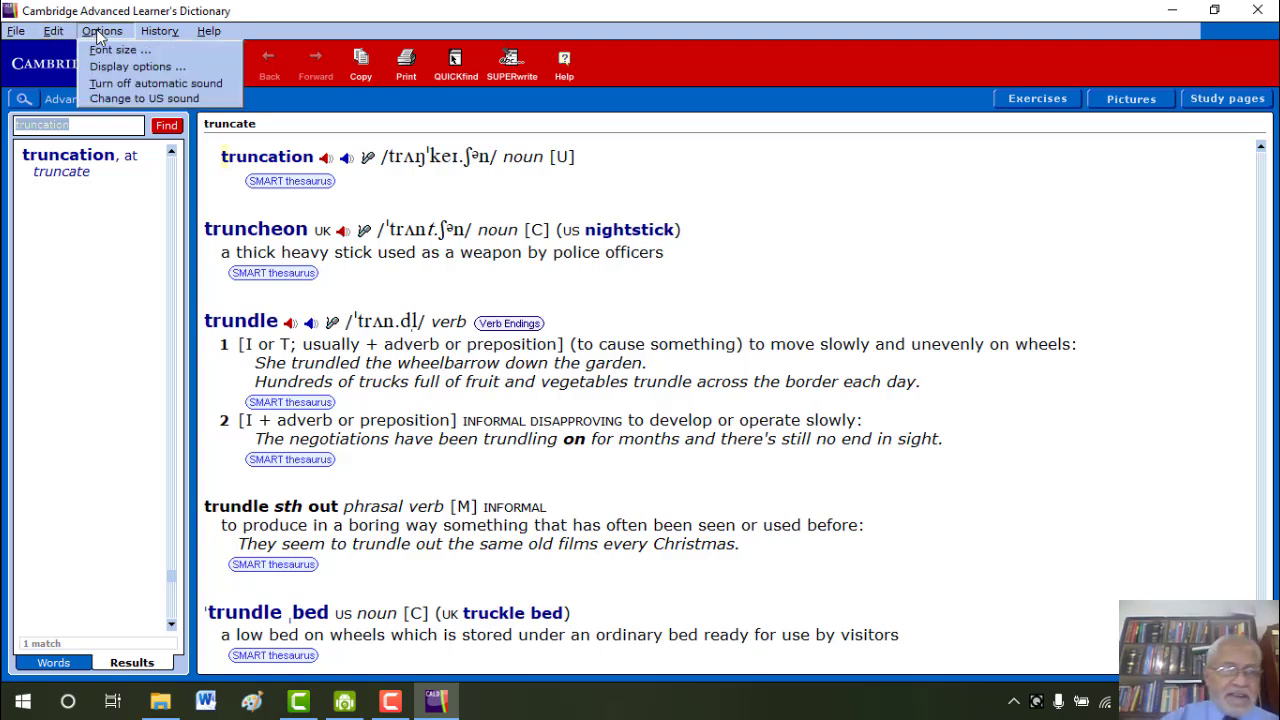
mouse_move(122, 54)
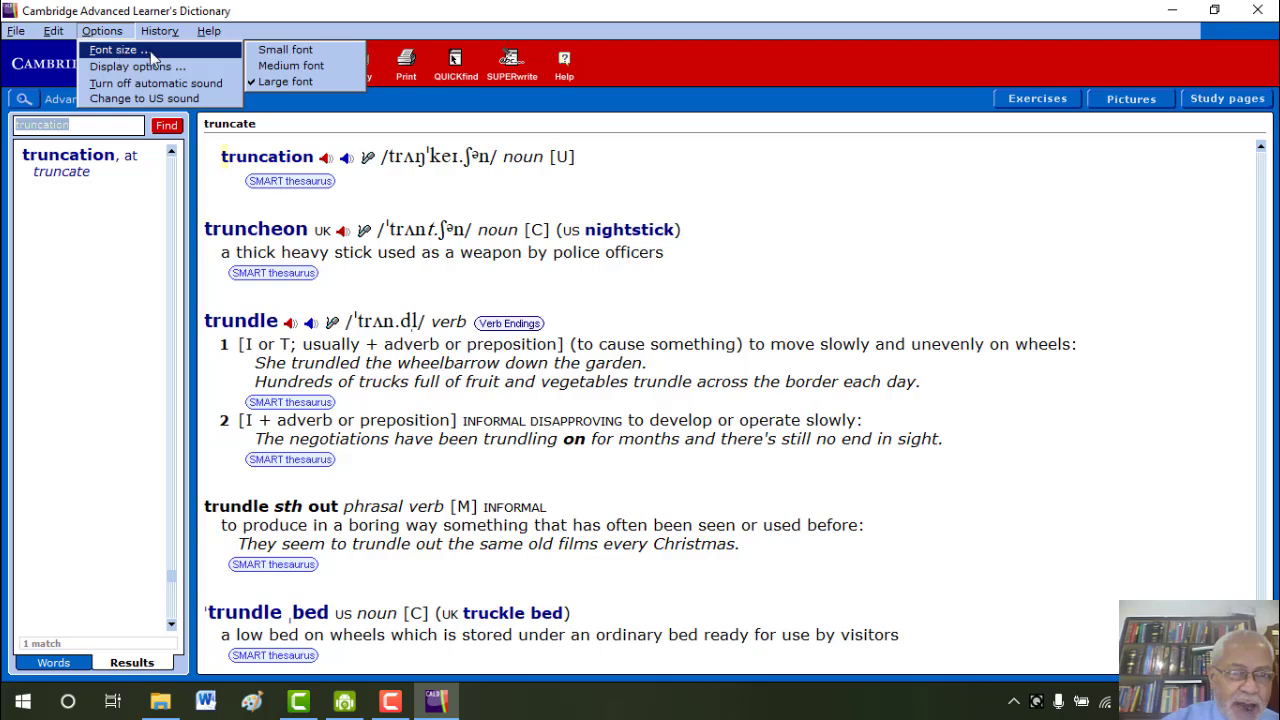
click(294, 83)
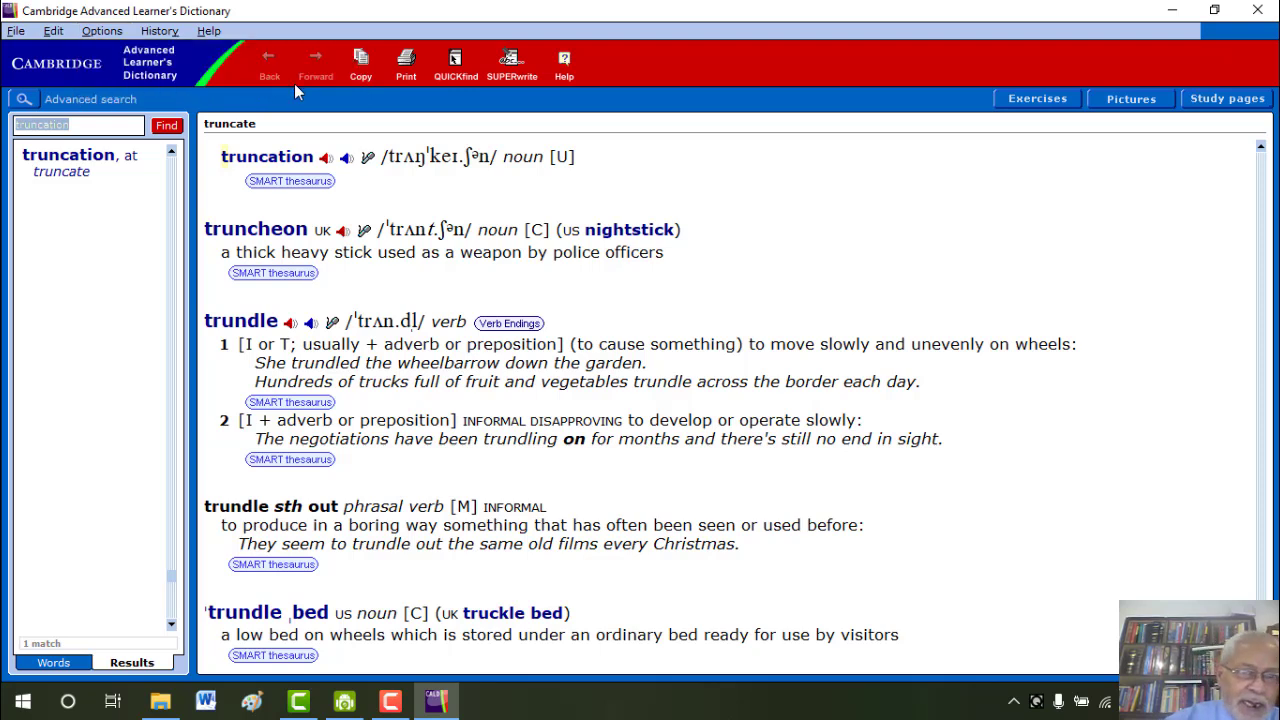
- Review the dictionary's display options and turn off automatic sound
click(113, 32)
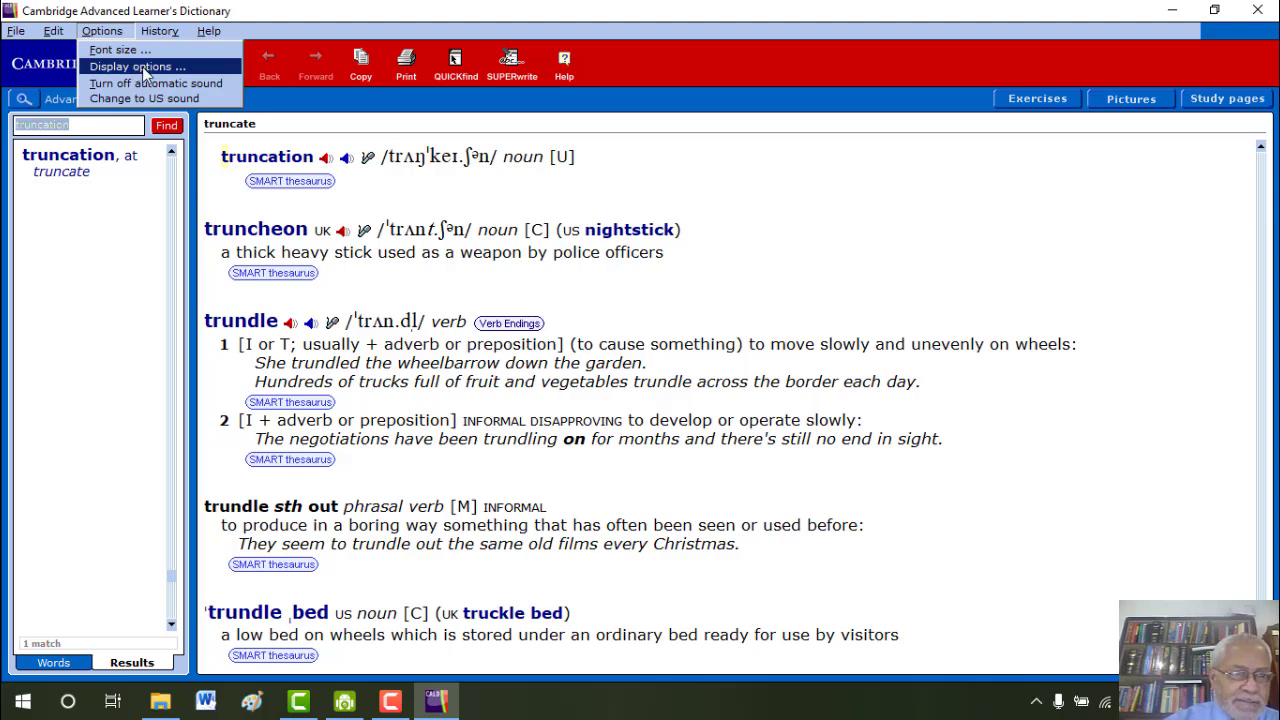
click(146, 68)
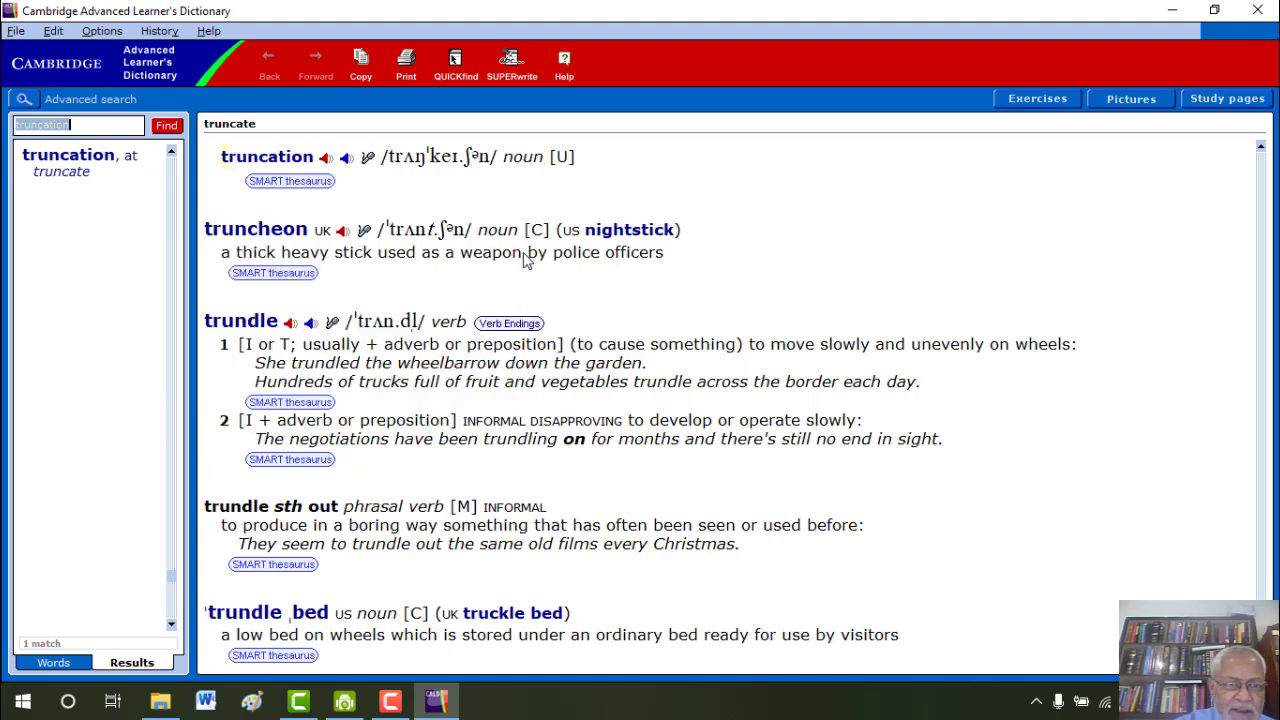
click(521, 253)
click(106, 33)
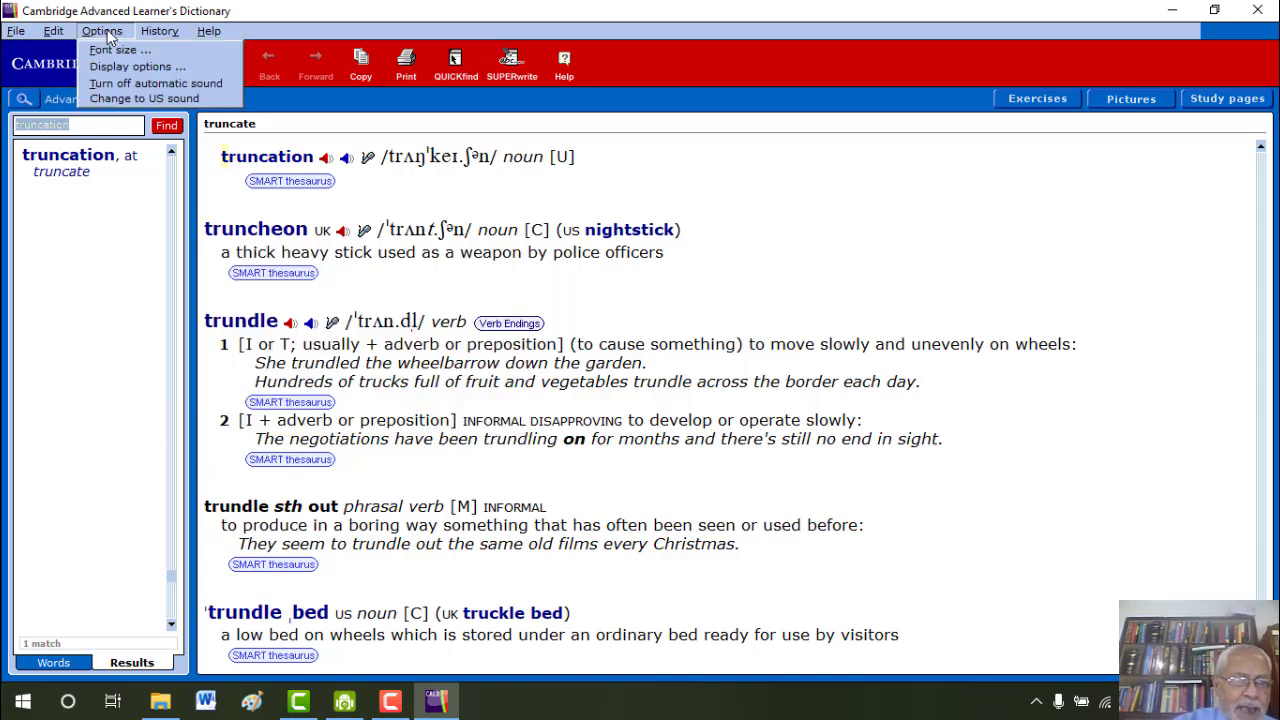
click(160, 84)
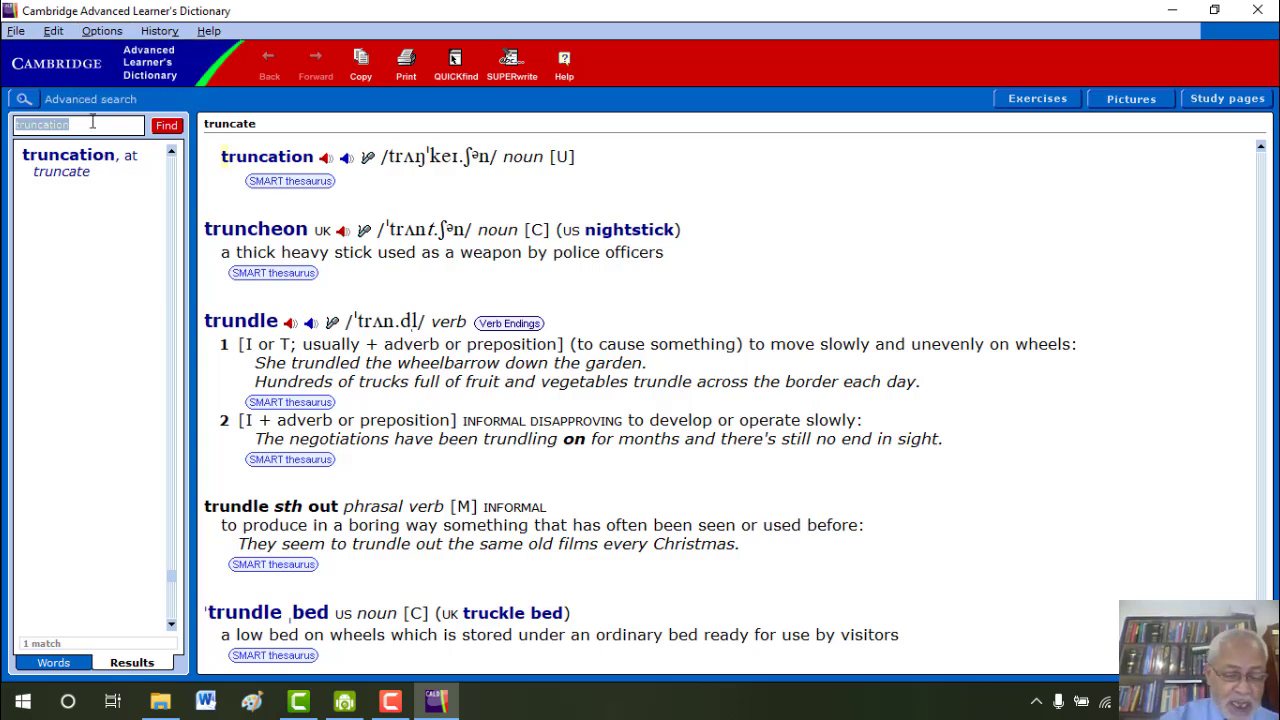
- Look up the word 'devastation' in the dictionary
text(de)
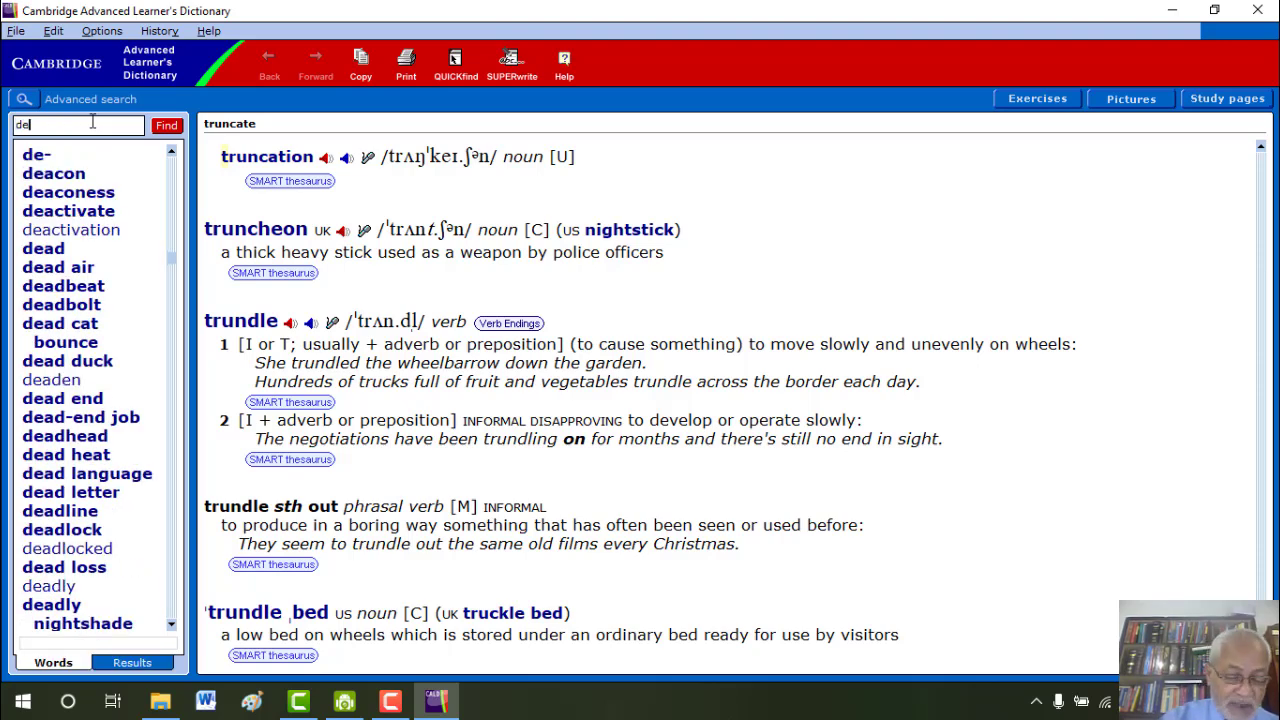
text(vastat)
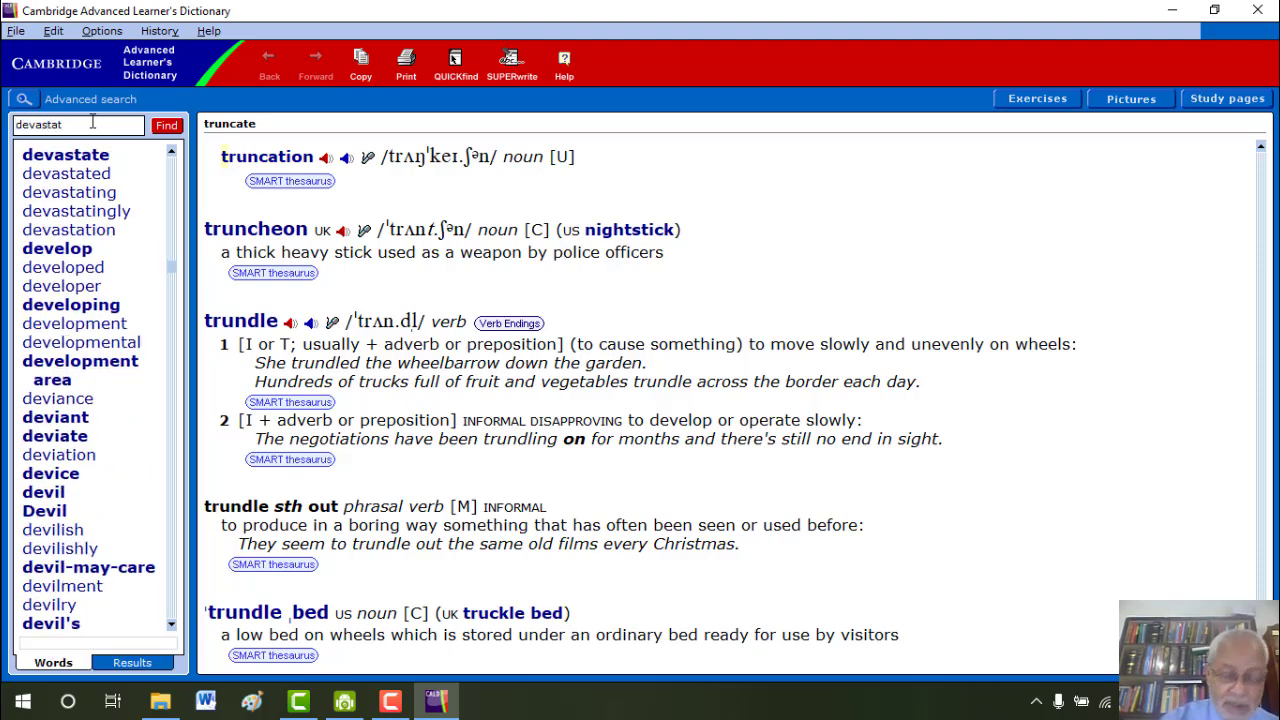
text(ion)
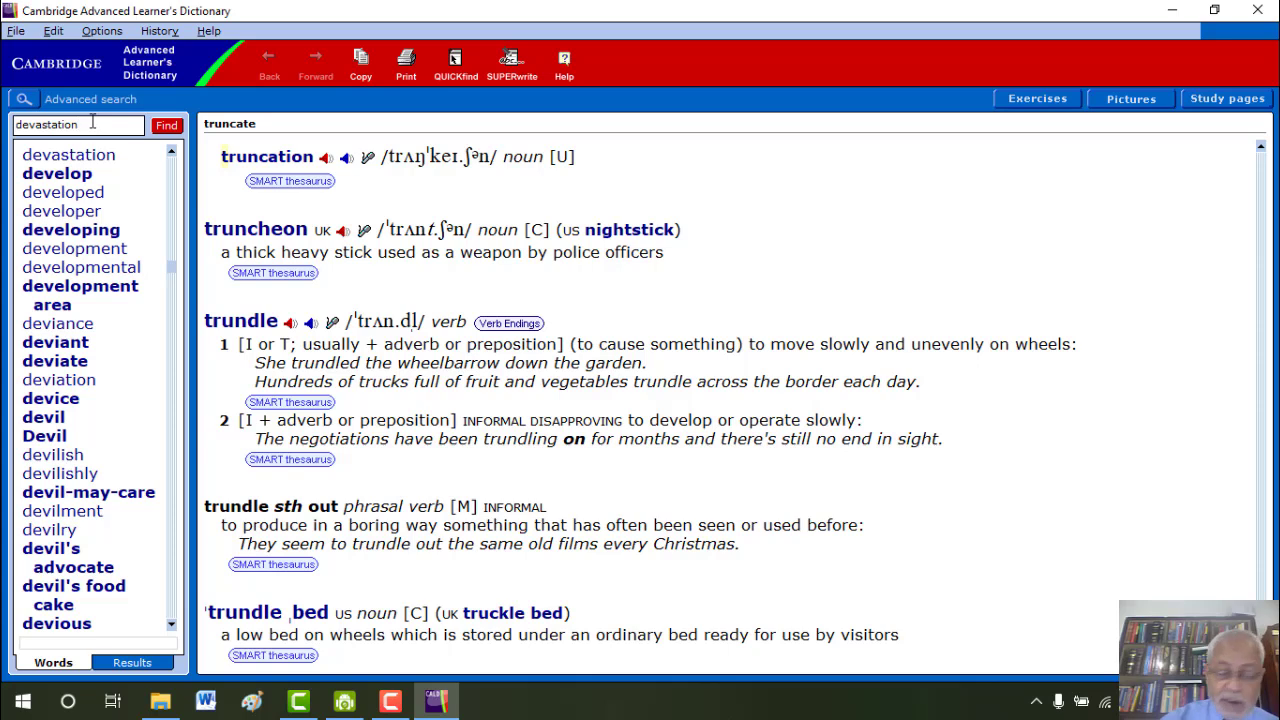
key(Return)
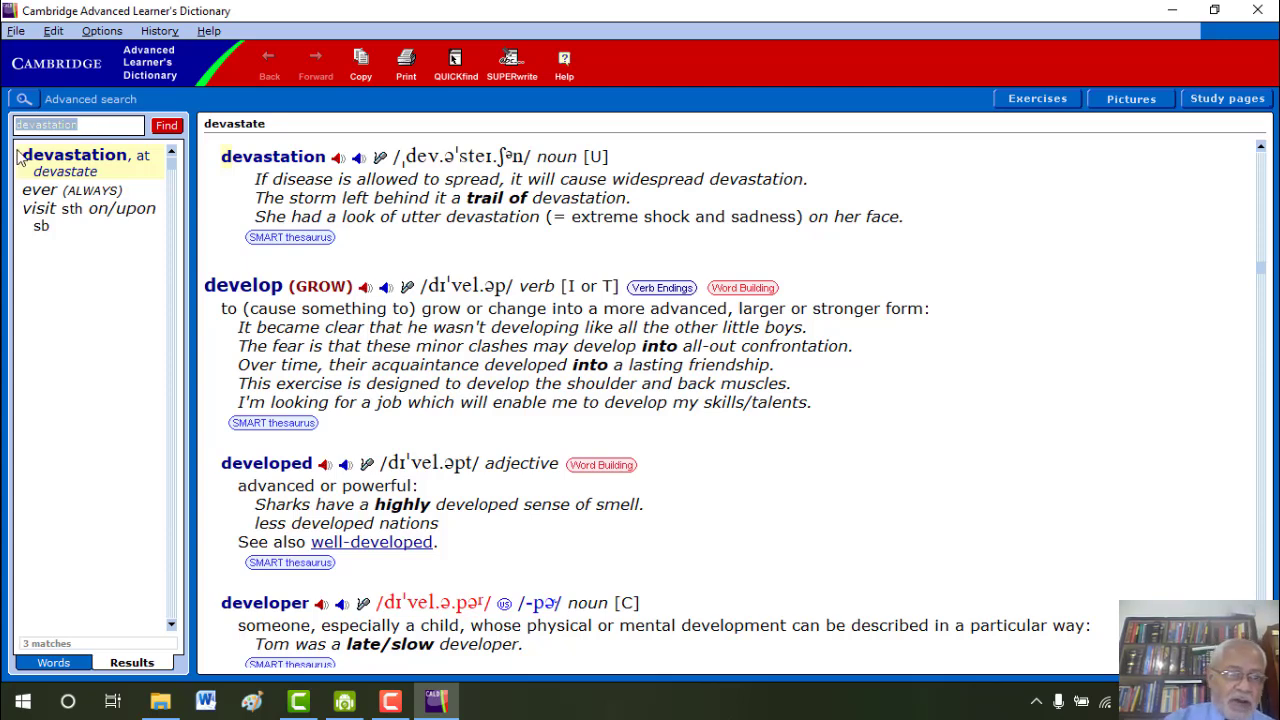
- Turn off automatic sound, and look up 'go' and play its UK and US pronunciations
click(103, 31)
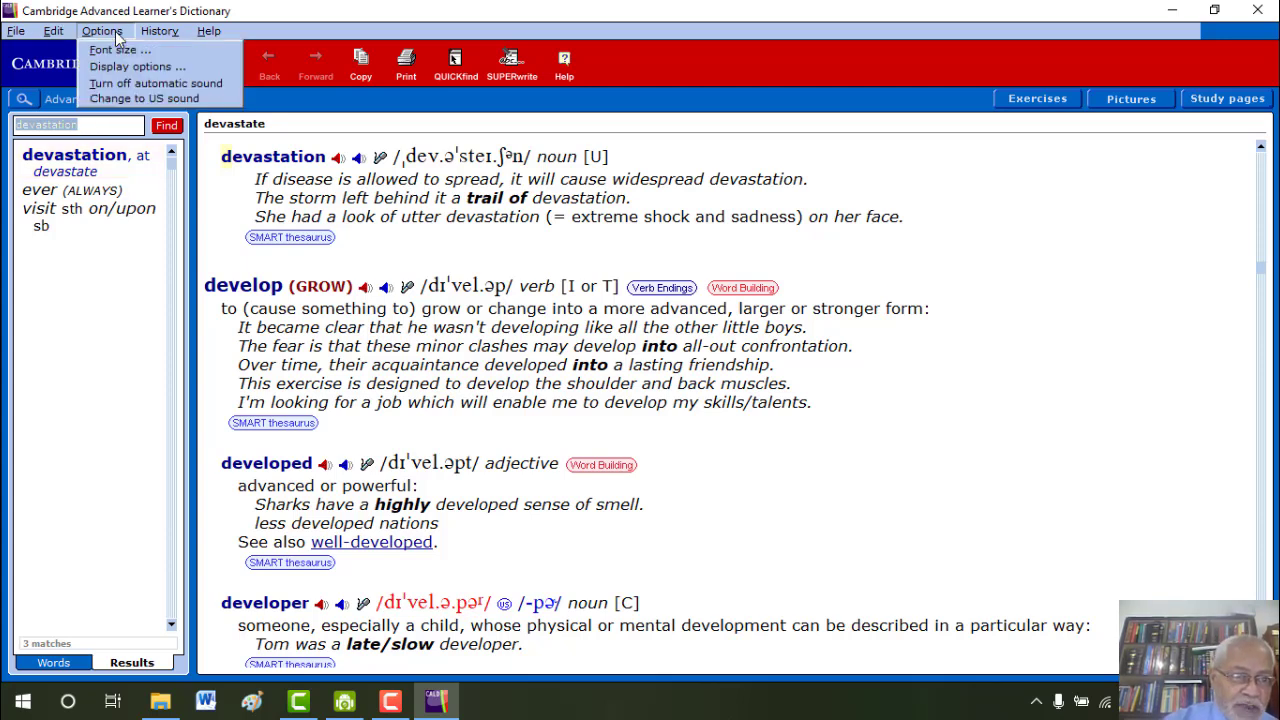
click(161, 84)
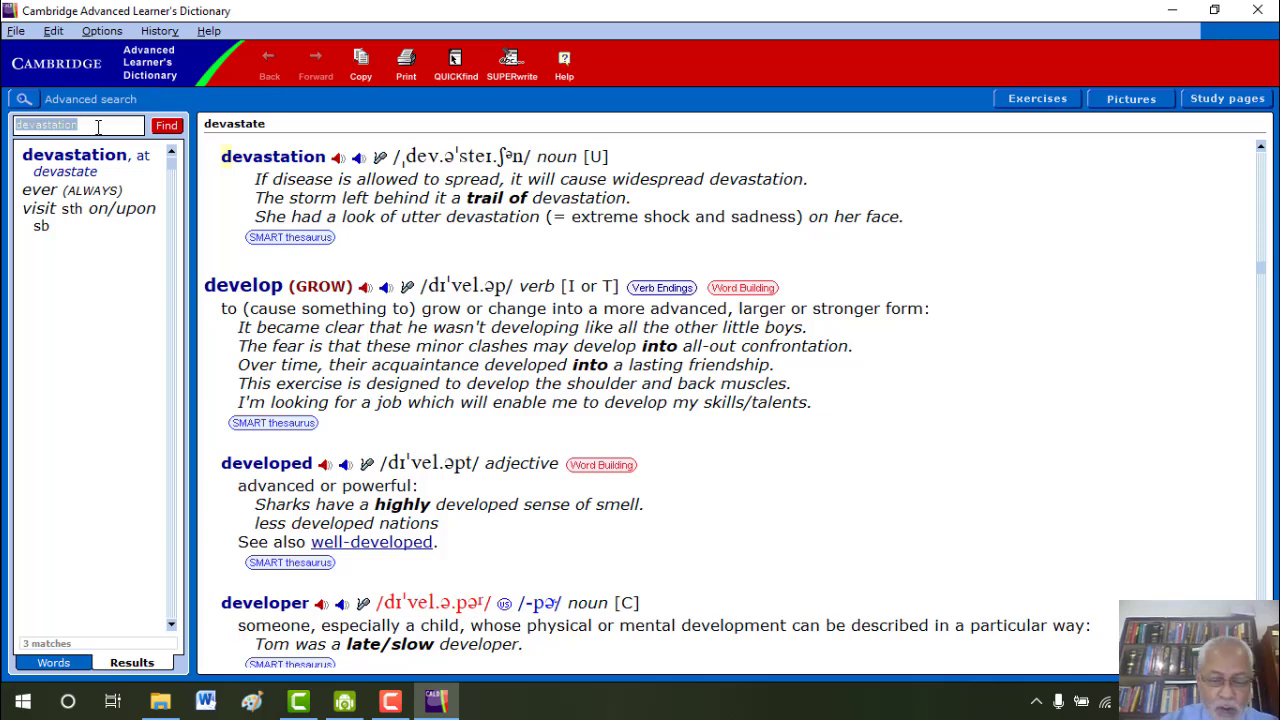
text(go)
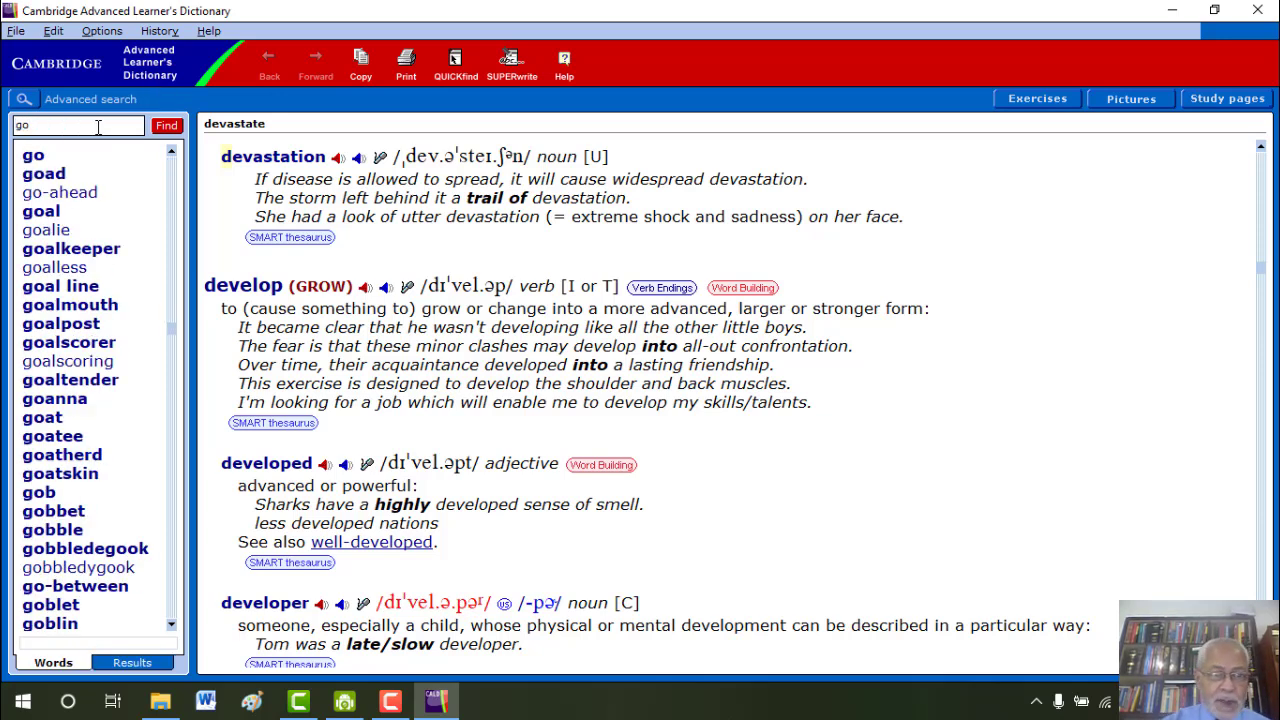
key(Return)
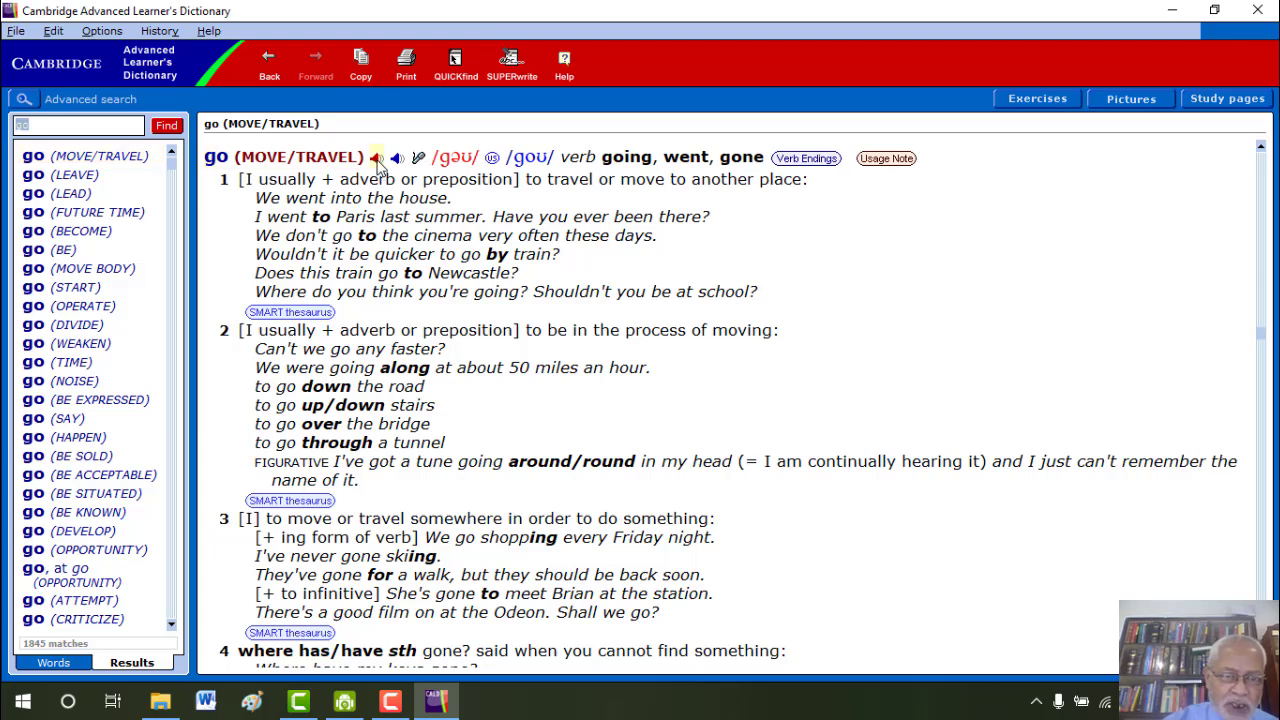
click(377, 159)
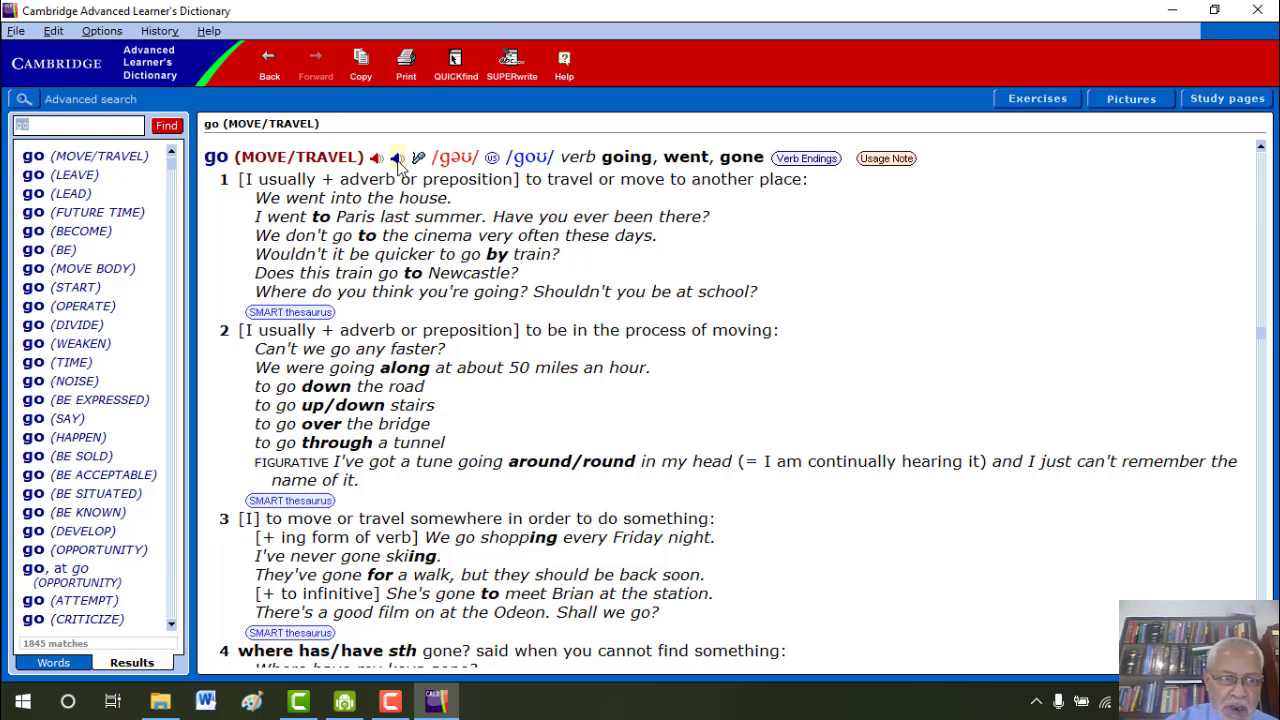
- Turn automatic sound back on and change it to US sound
click(102, 31)
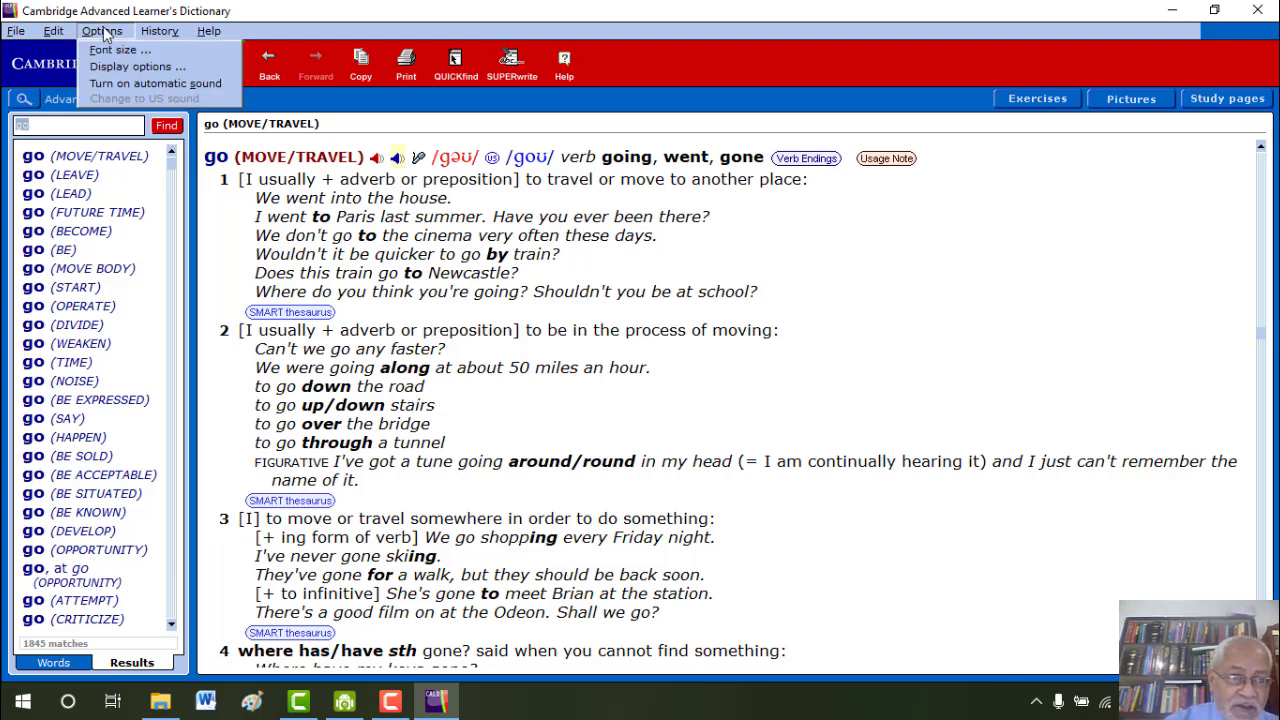
click(129, 78)
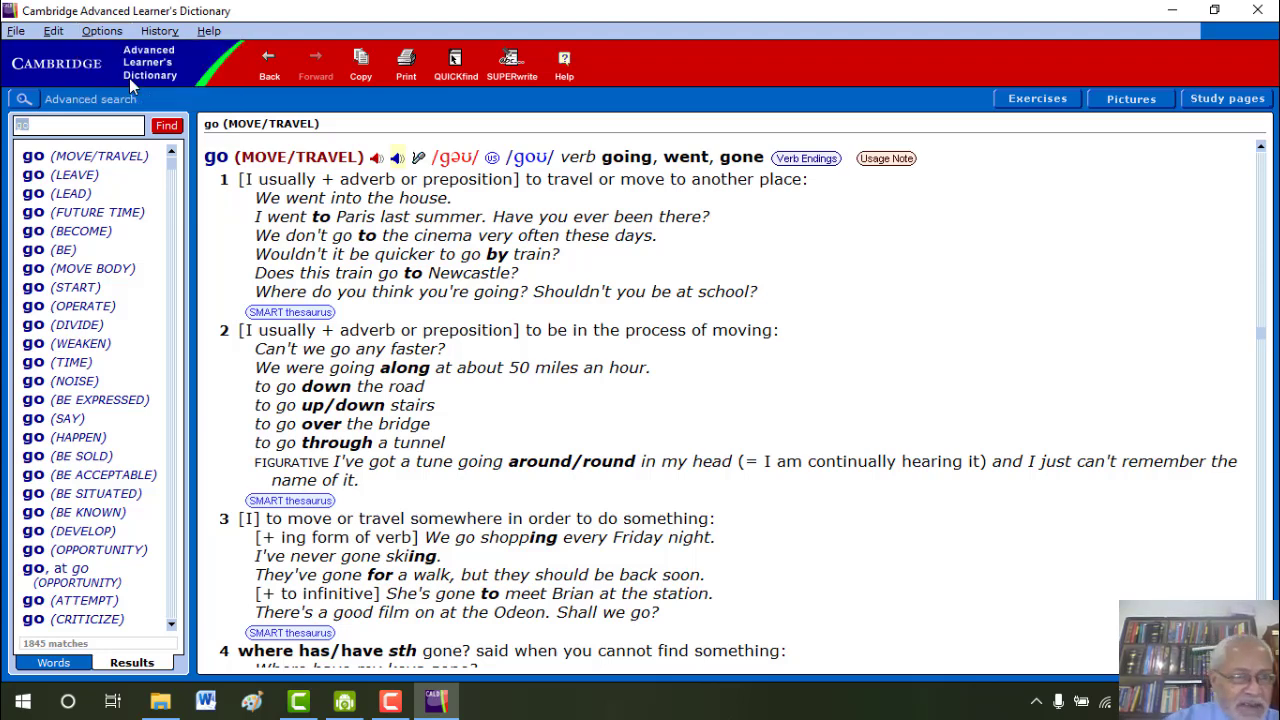
click(104, 31)
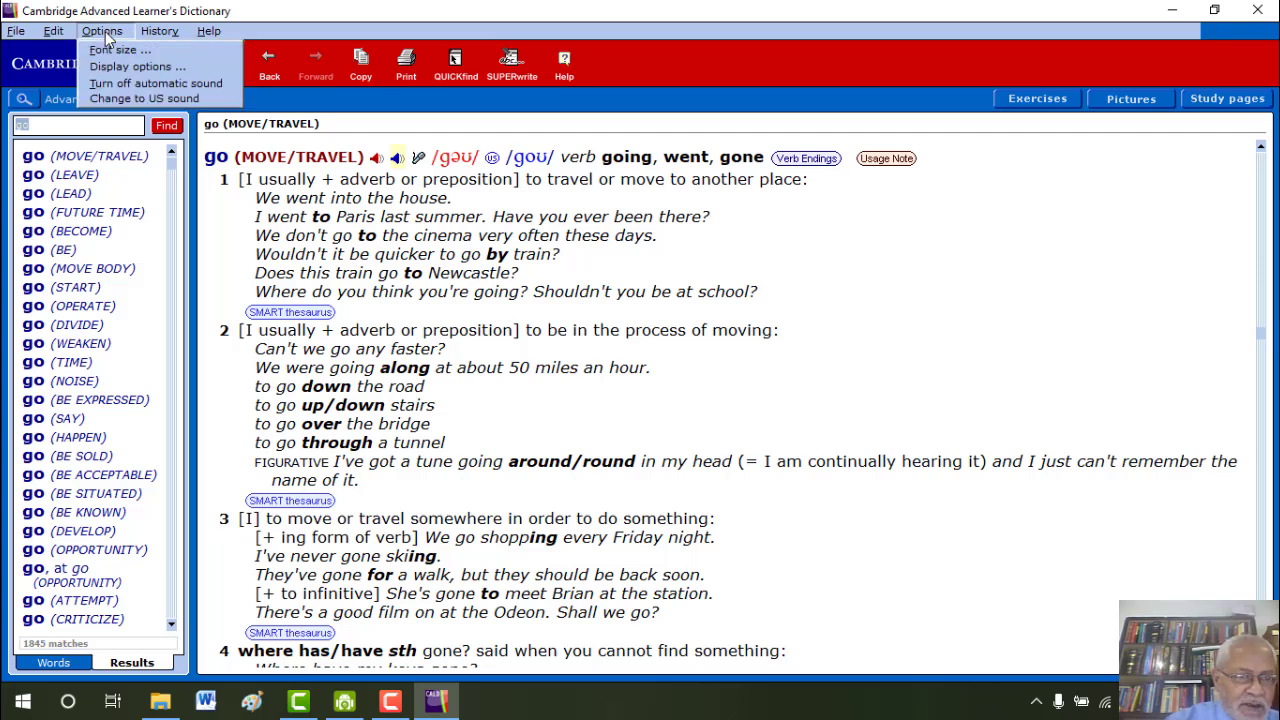
click(151, 100)
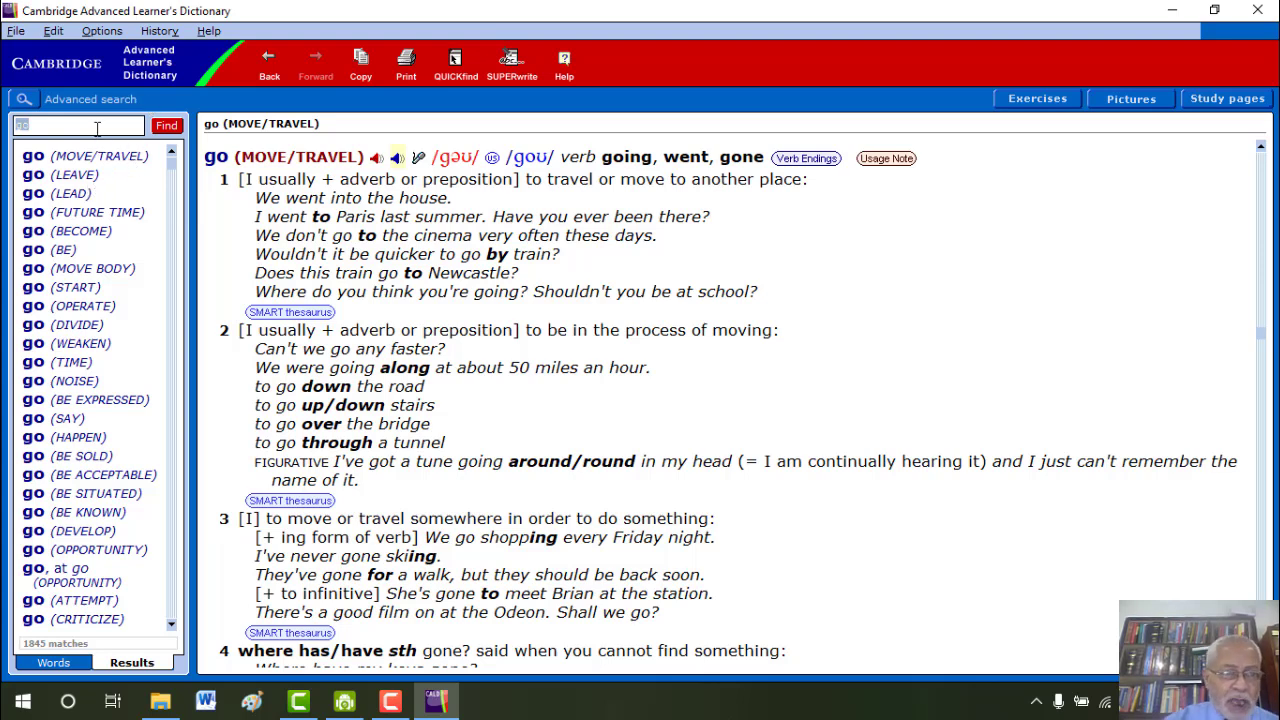
- Look up 'class' and play its UK pronunciation, and change the dictionary's automatic sound to UK
text(class)
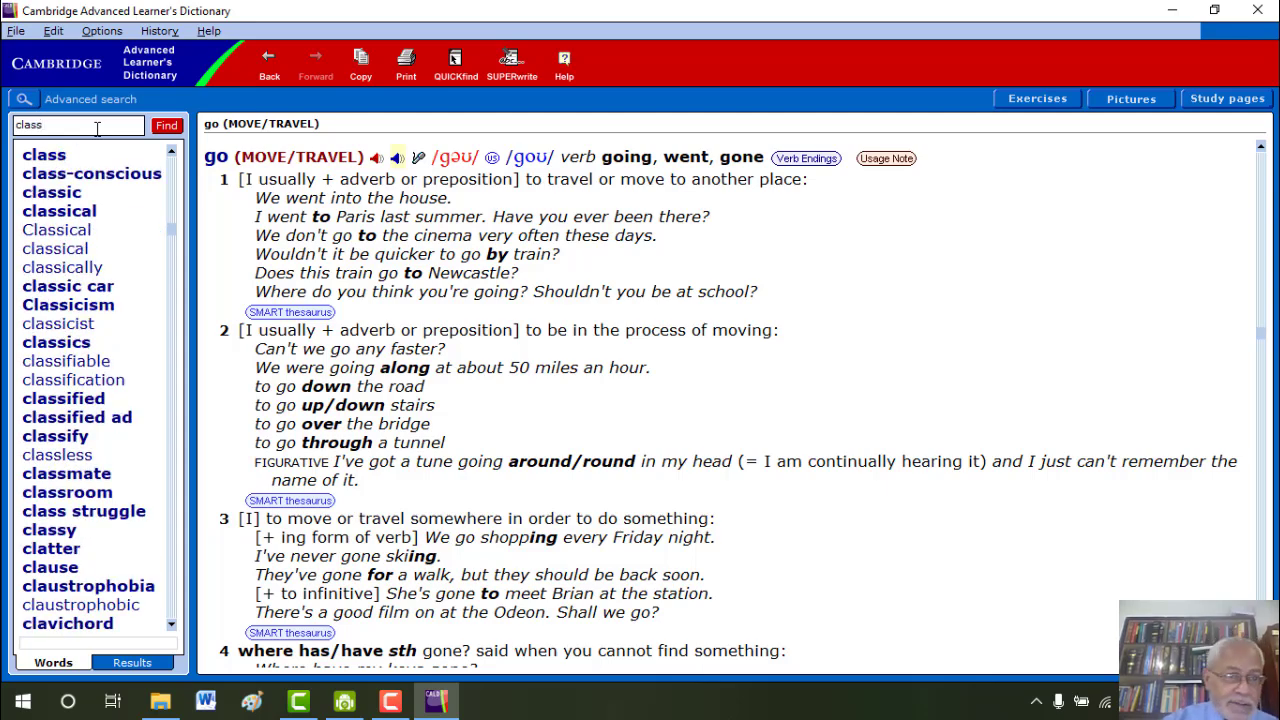
key(Return)
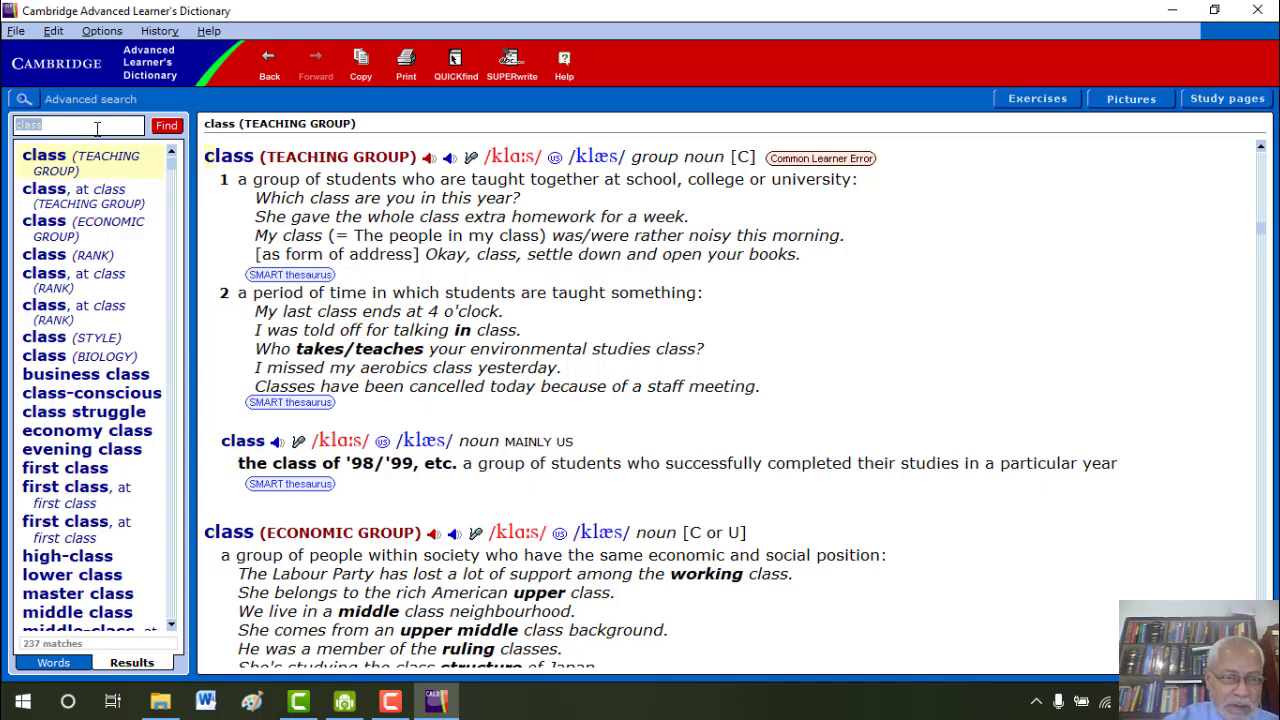
click(429, 162)
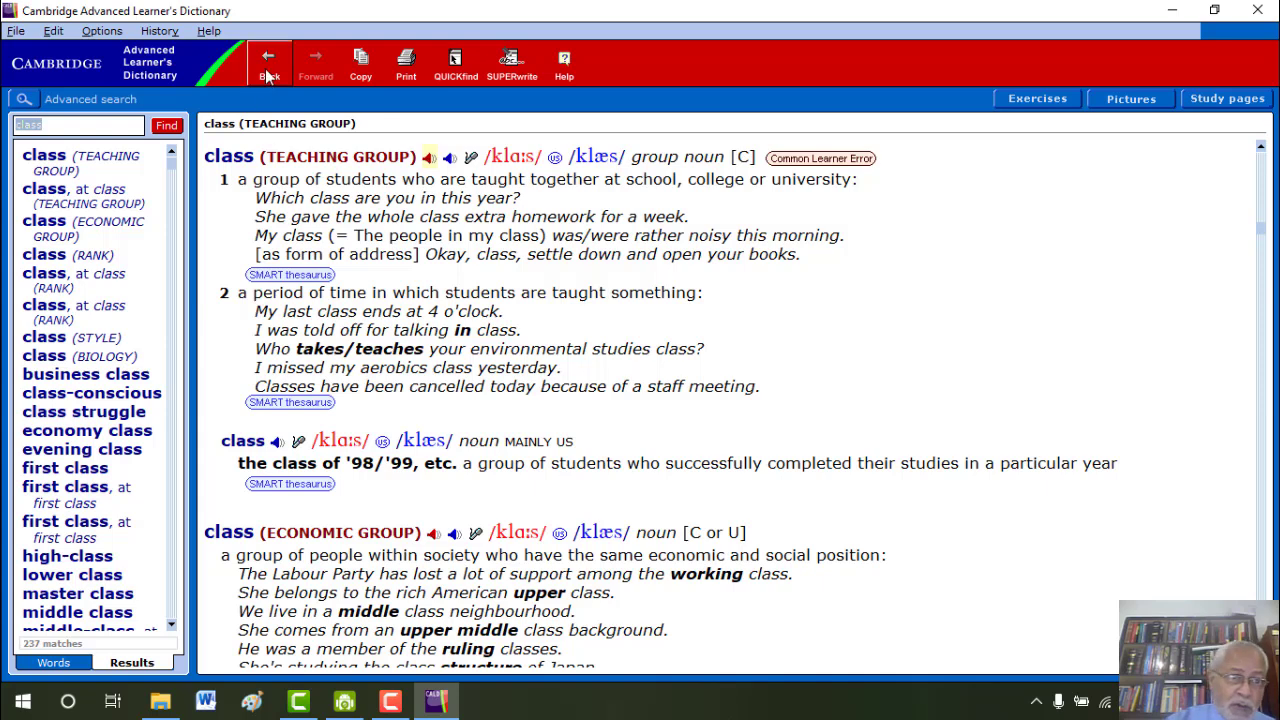
click(103, 31)
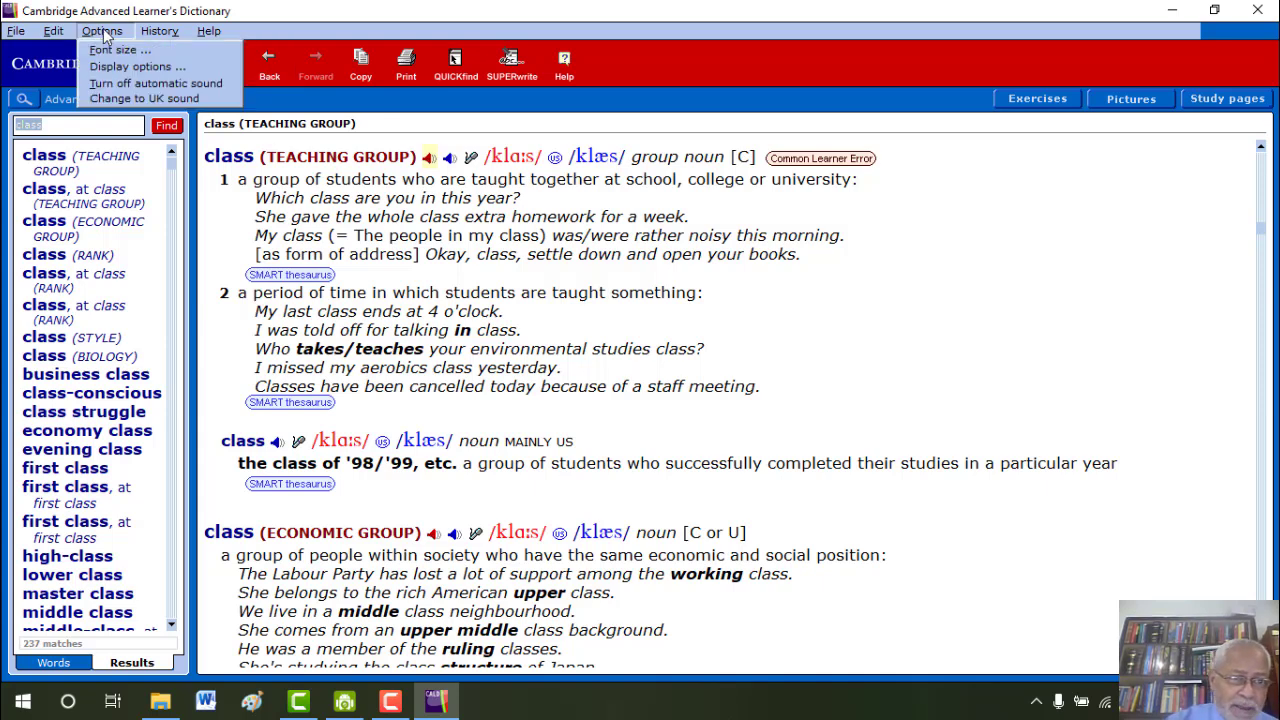
click(146, 99)
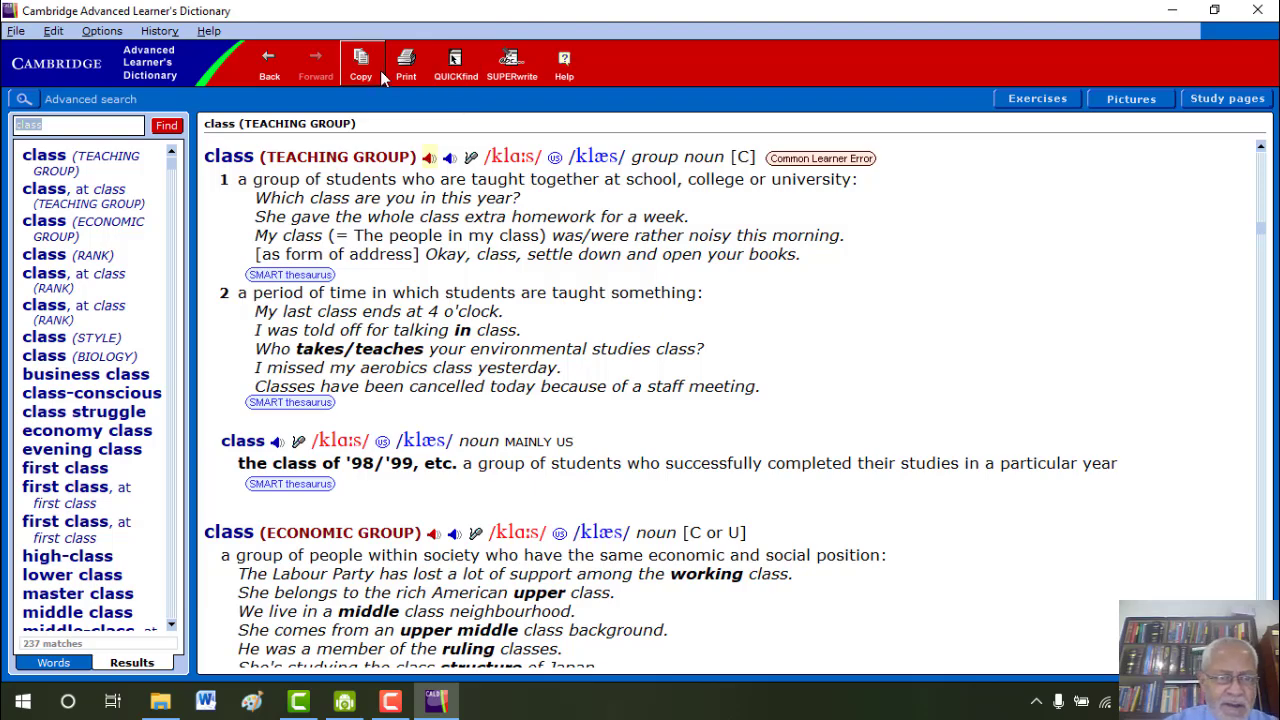
- Browse the list of matches for 'class' in the compact SUPERwrite window, and close that window
click(512, 62)
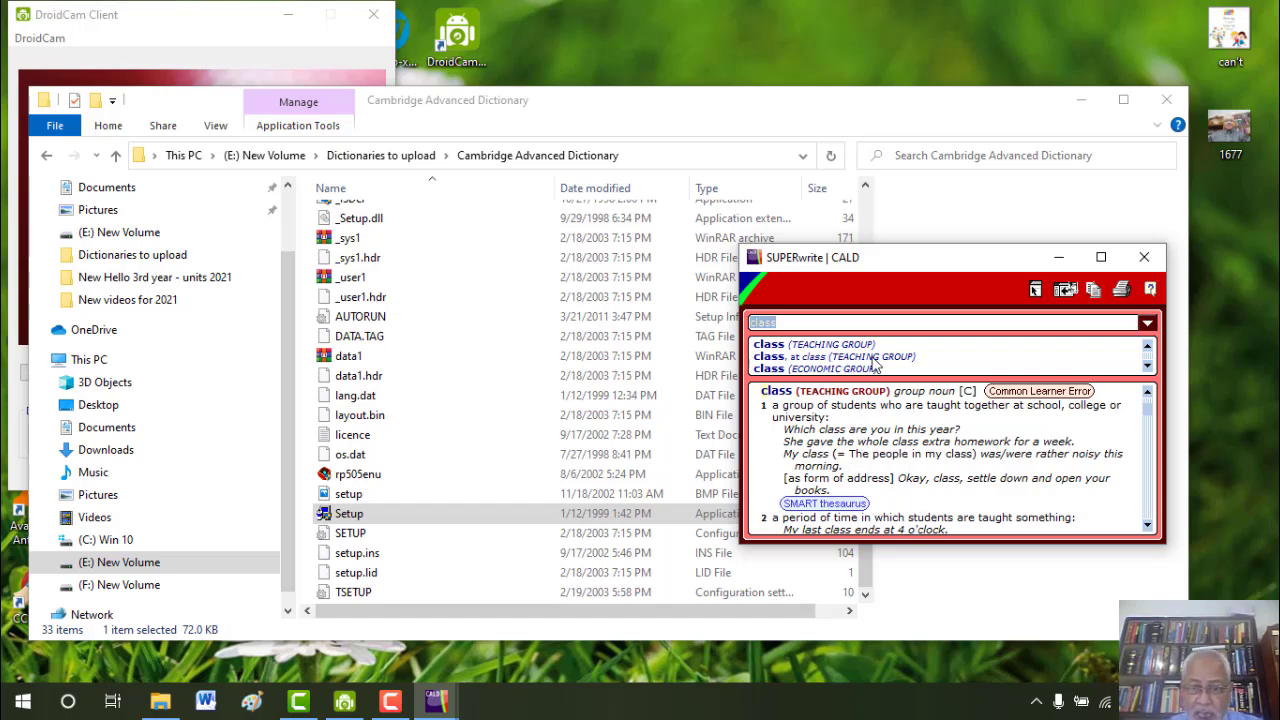
click(1148, 347)
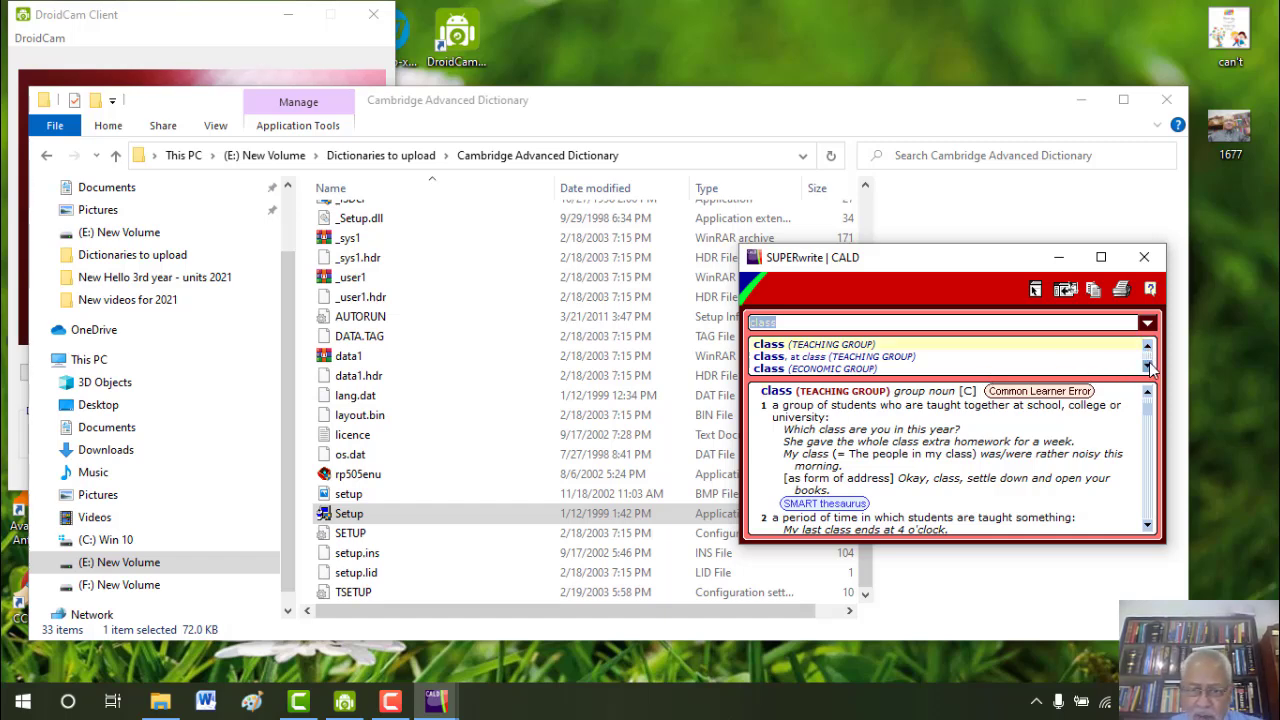
click(1148, 367)
click(1148, 367)
click(1148, 367)
click(1148, 367)
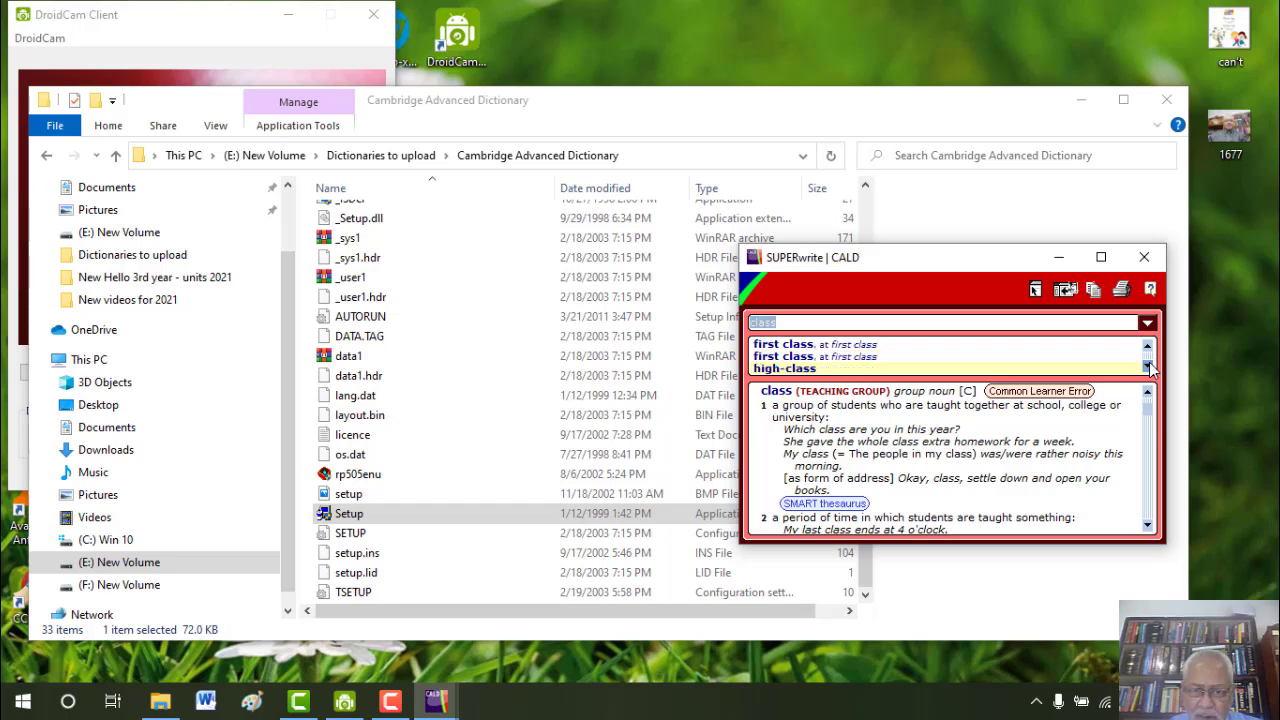
click(1148, 367)
click(1148, 367)
click(1148, 367)
click(1148, 367)
click(1148, 367)
click(1148, 367)
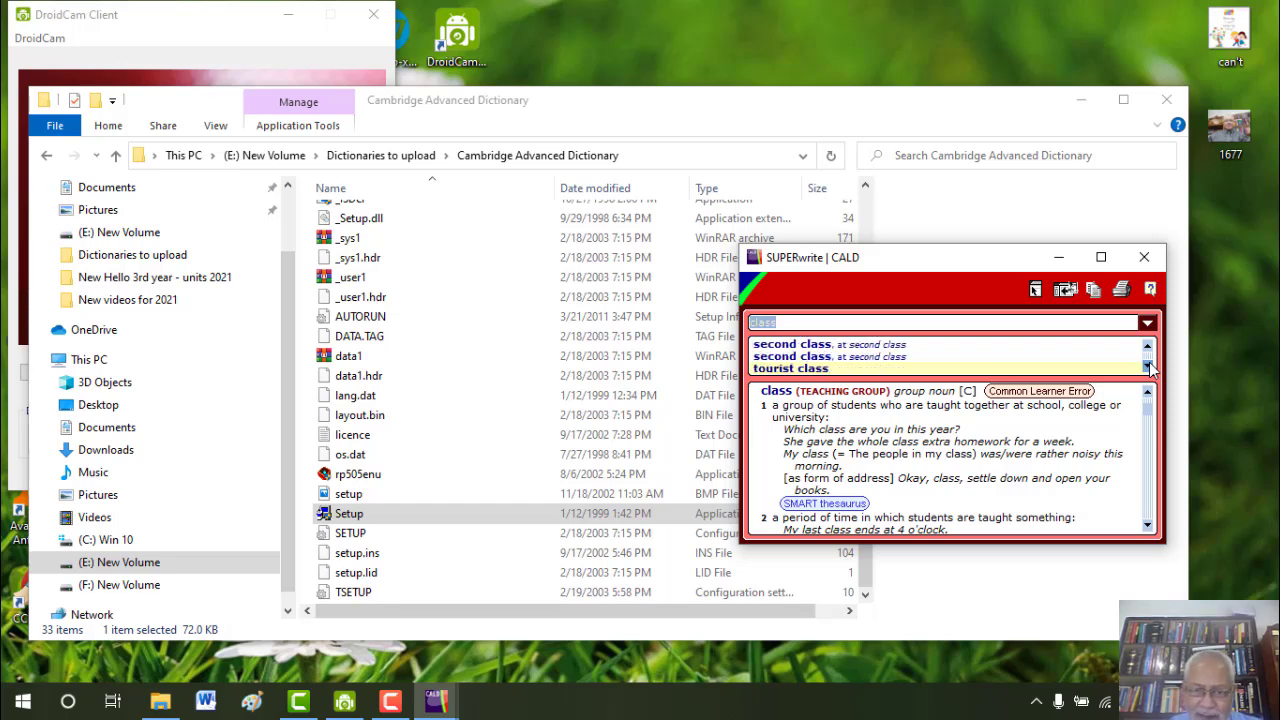
click(1148, 367)
click(1148, 367)
click(1148, 367)
click(1148, 367)
click(1148, 367)
click(1148, 367)
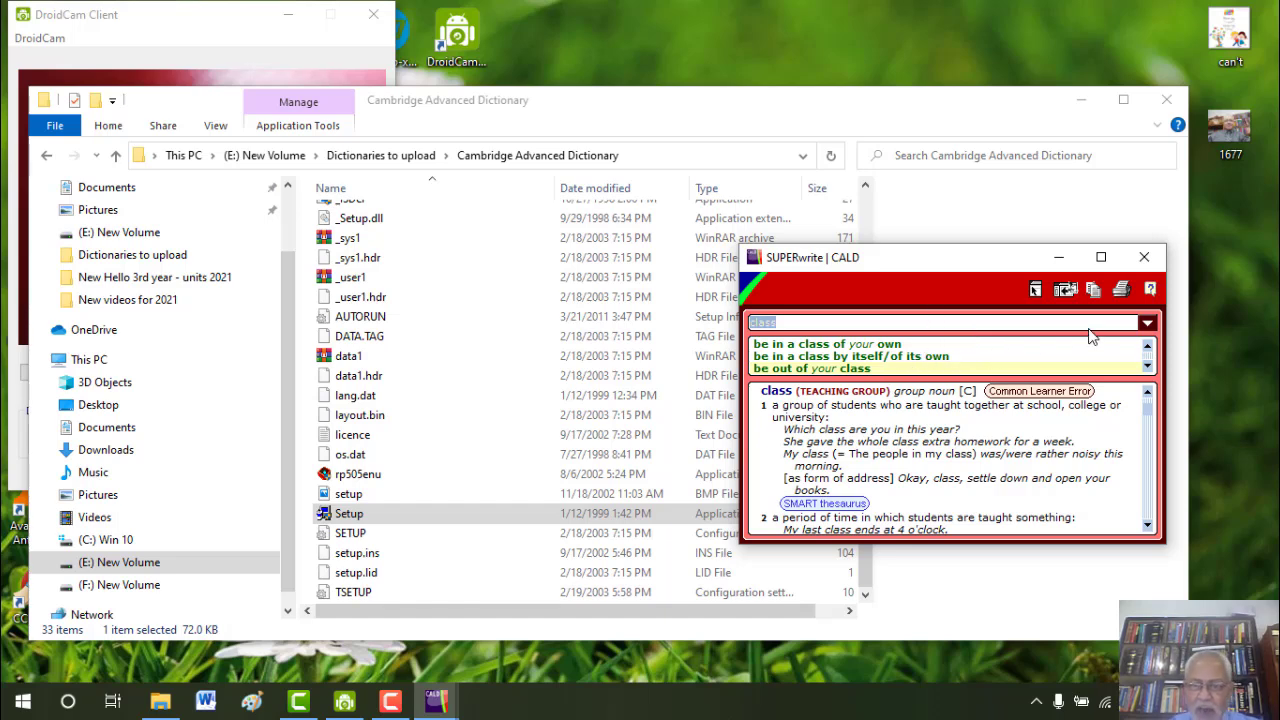
click(1146, 259)
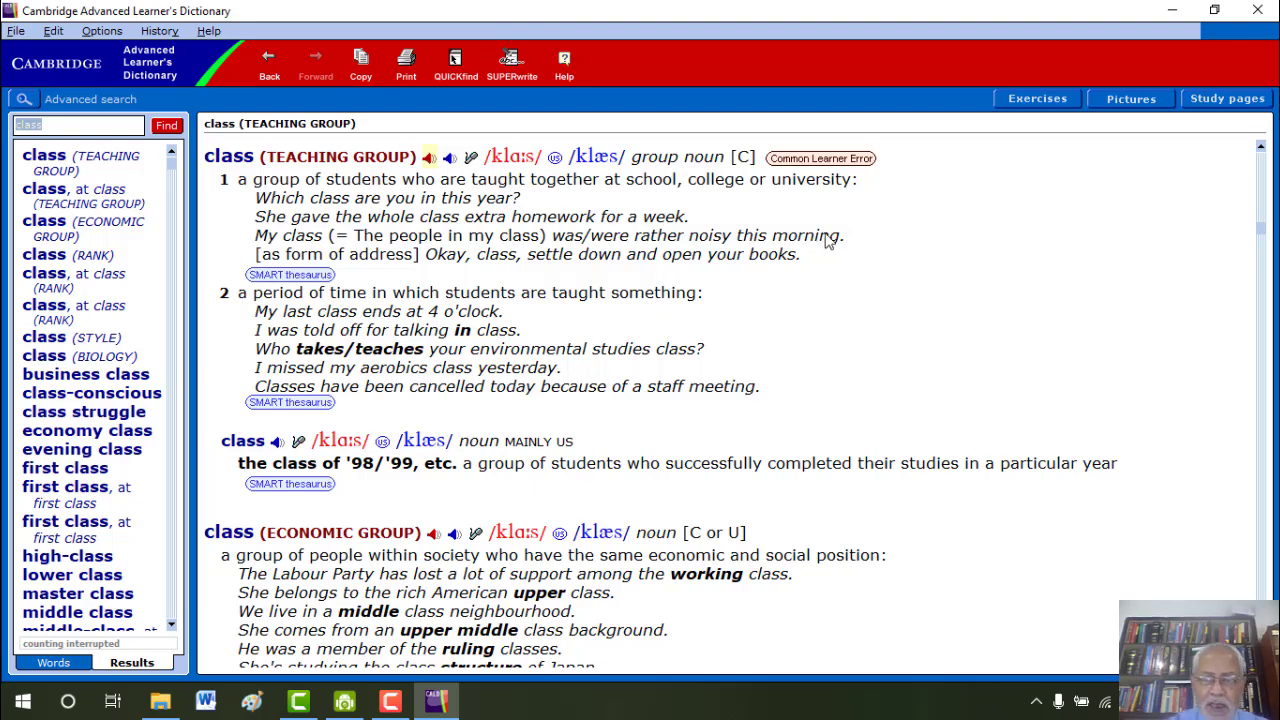
- Match crocodile and hippopotamus to their pictures in the Animals picture exercise, and close the exercises
click(1036, 100)
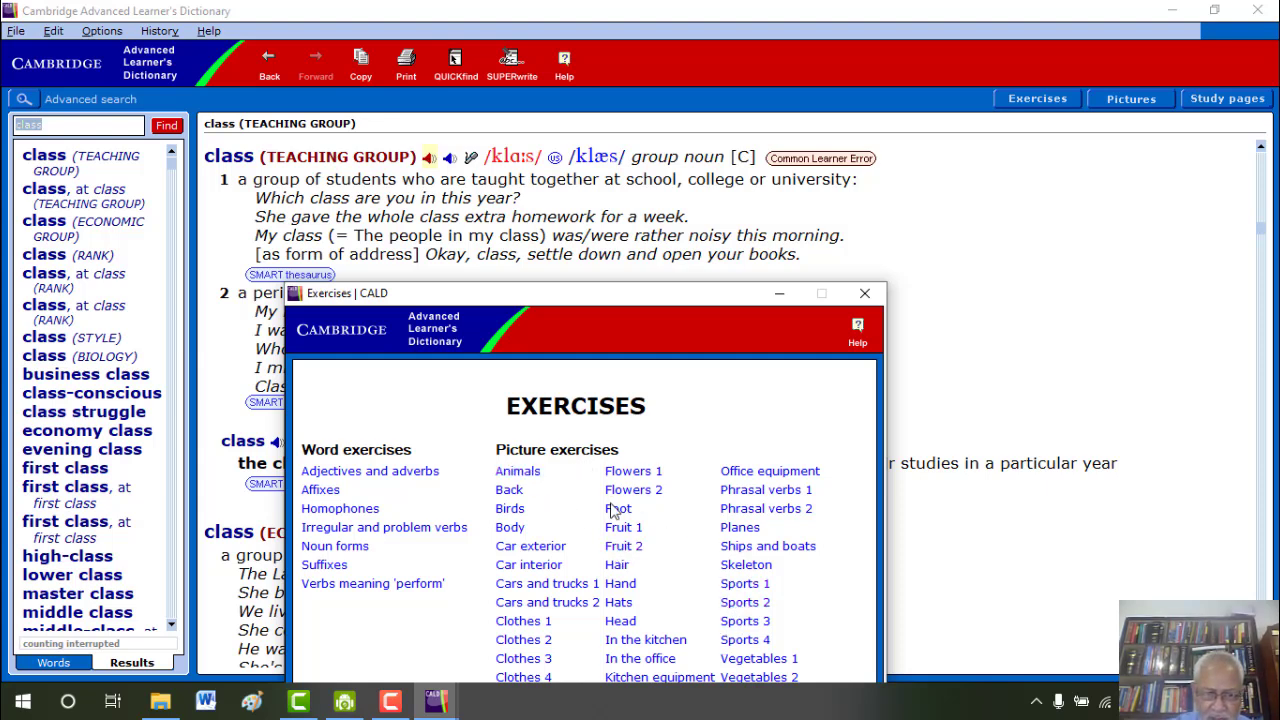
click(517, 471)
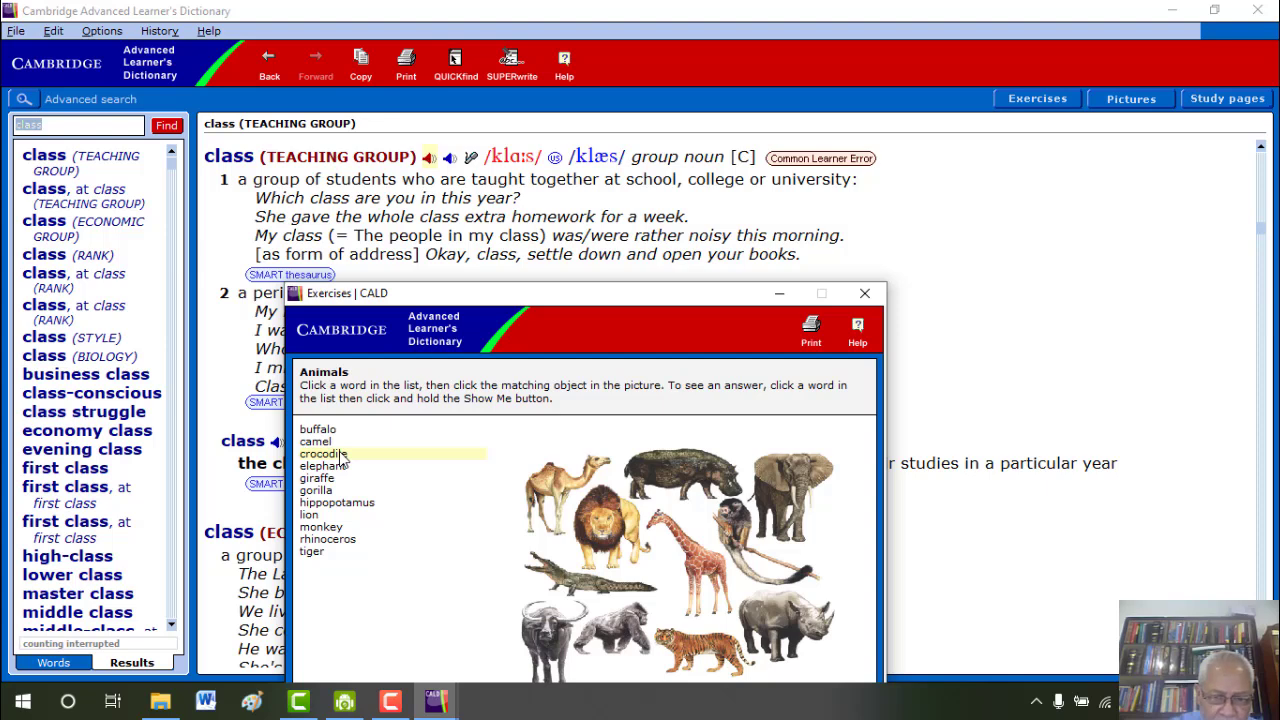
click(585, 598)
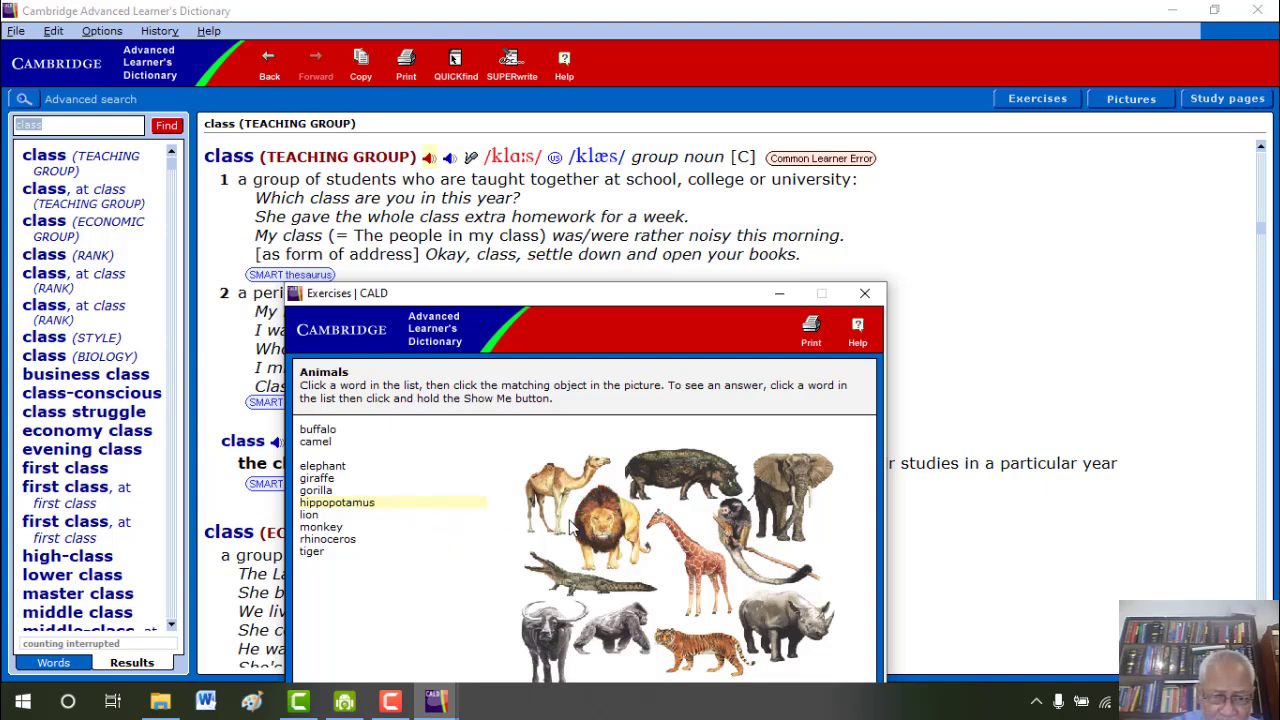
click(538, 618)
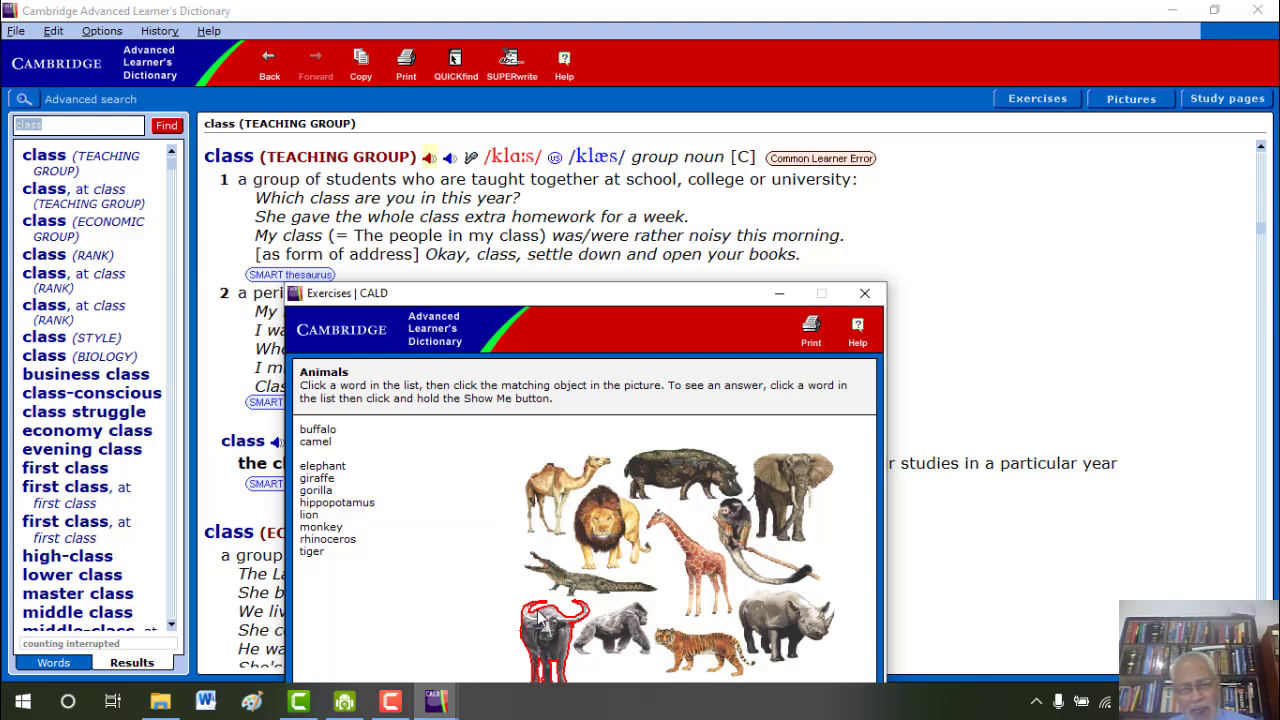
click(695, 475)
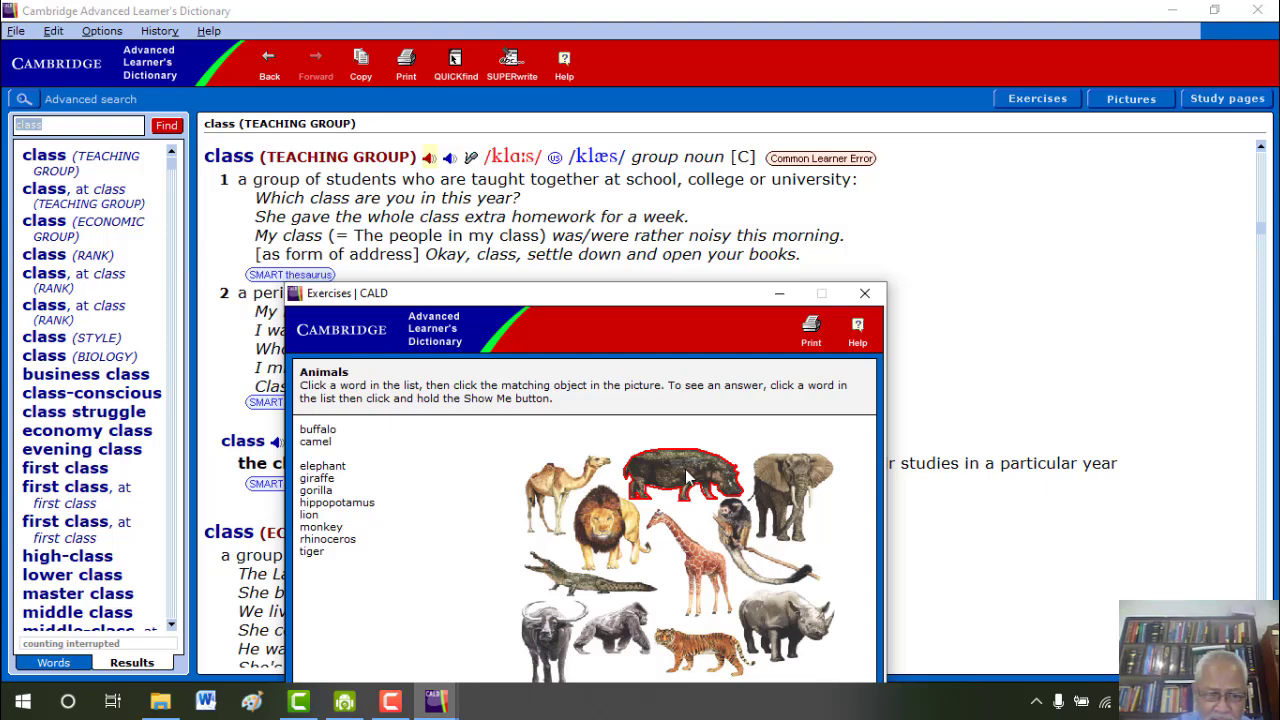
click(358, 506)
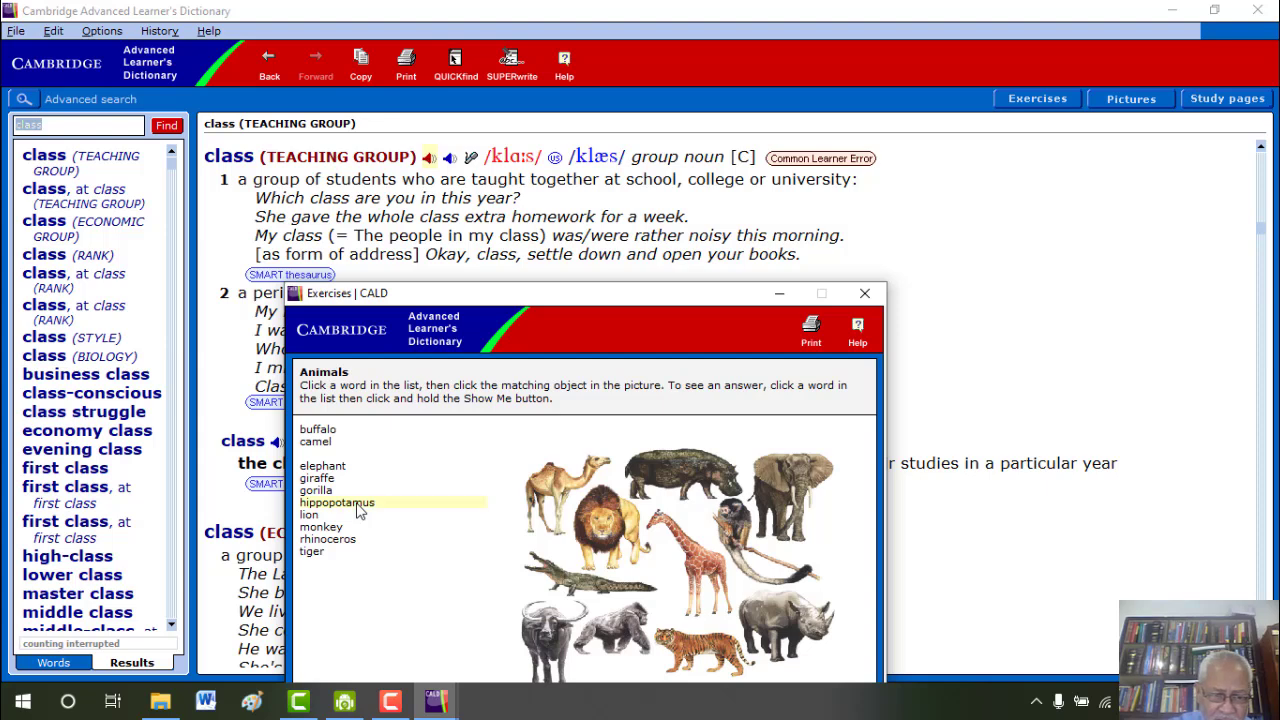
click(680, 476)
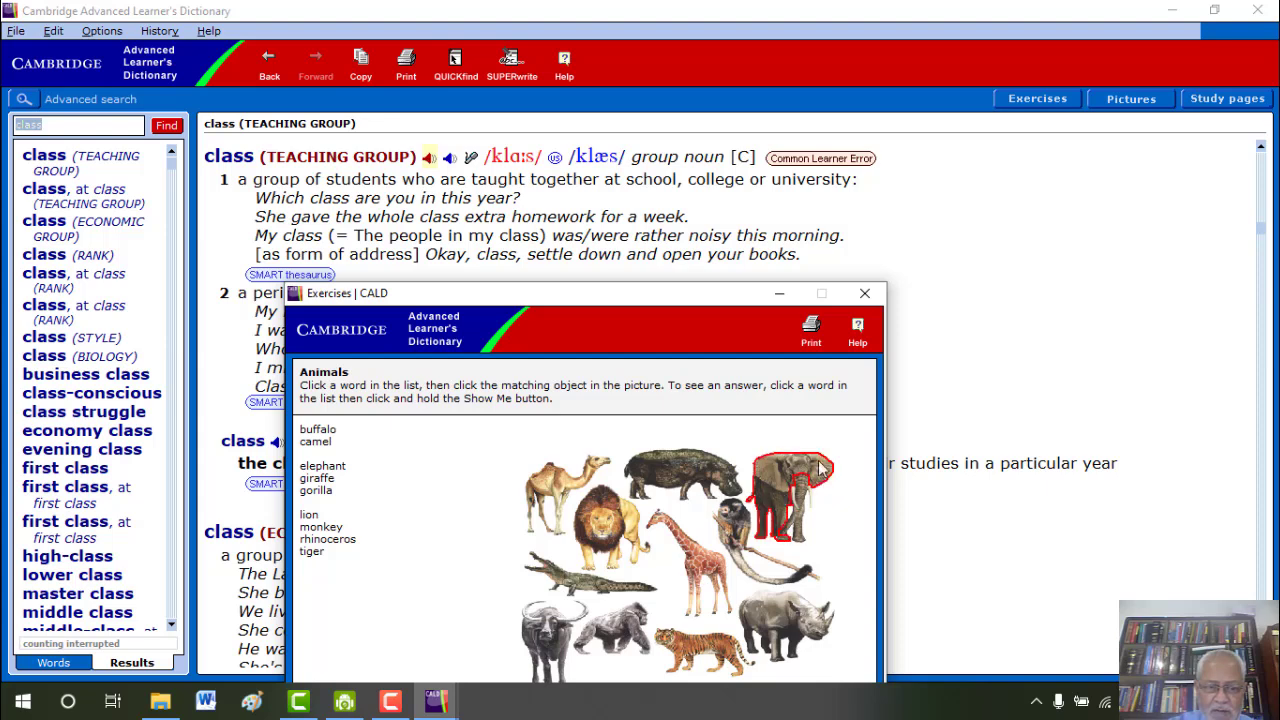
click(865, 293)
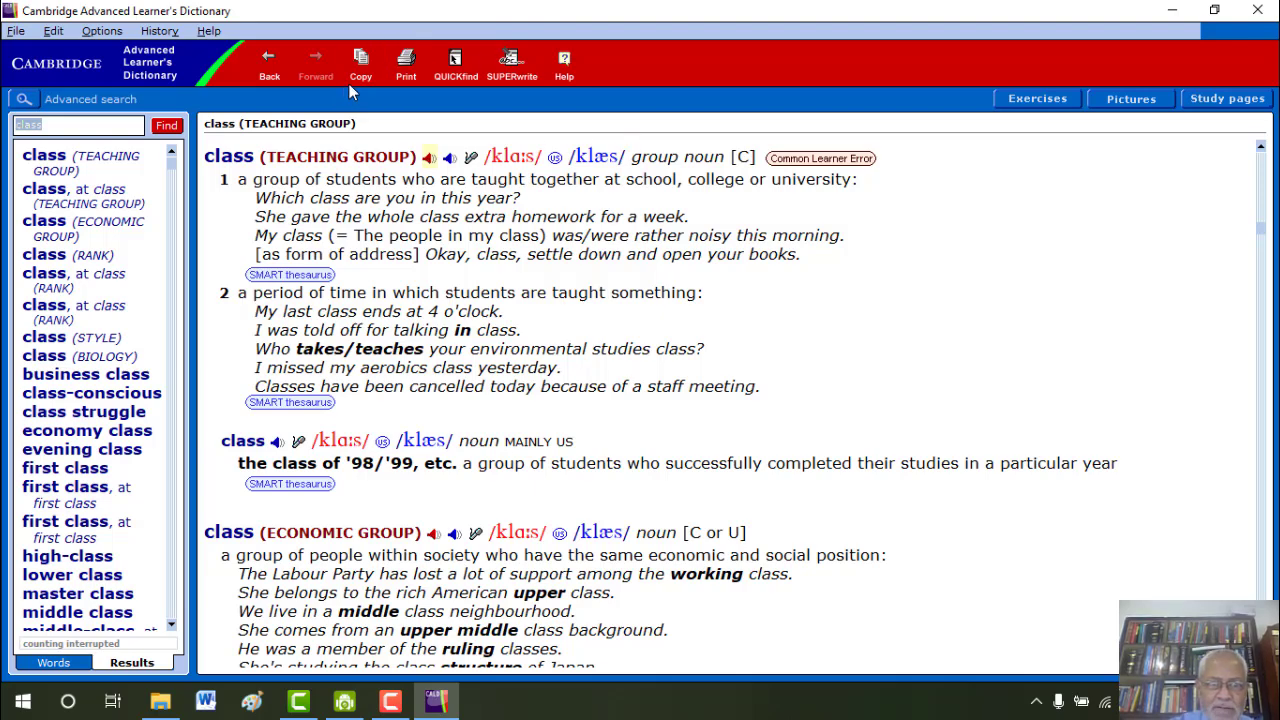
- Open the Adjectives and adverbs word exercise and answer the first sentence with 'neat'
click(1015, 101)
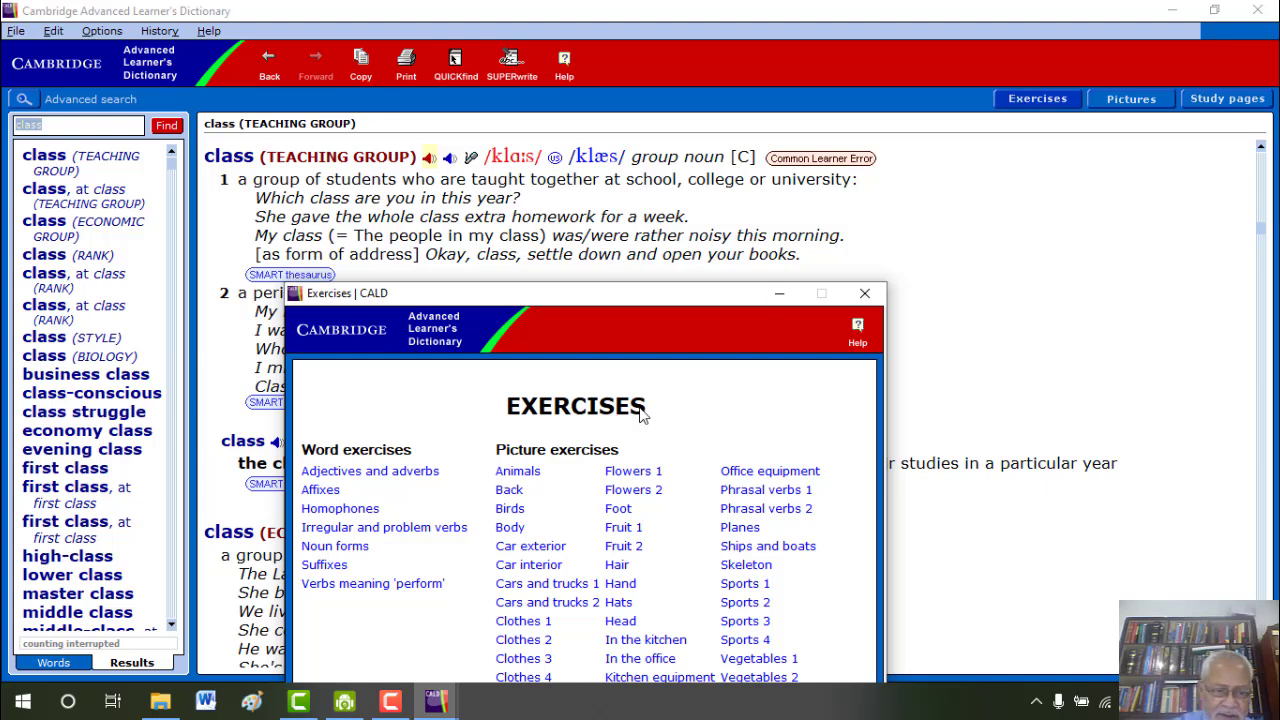
click(336, 474)
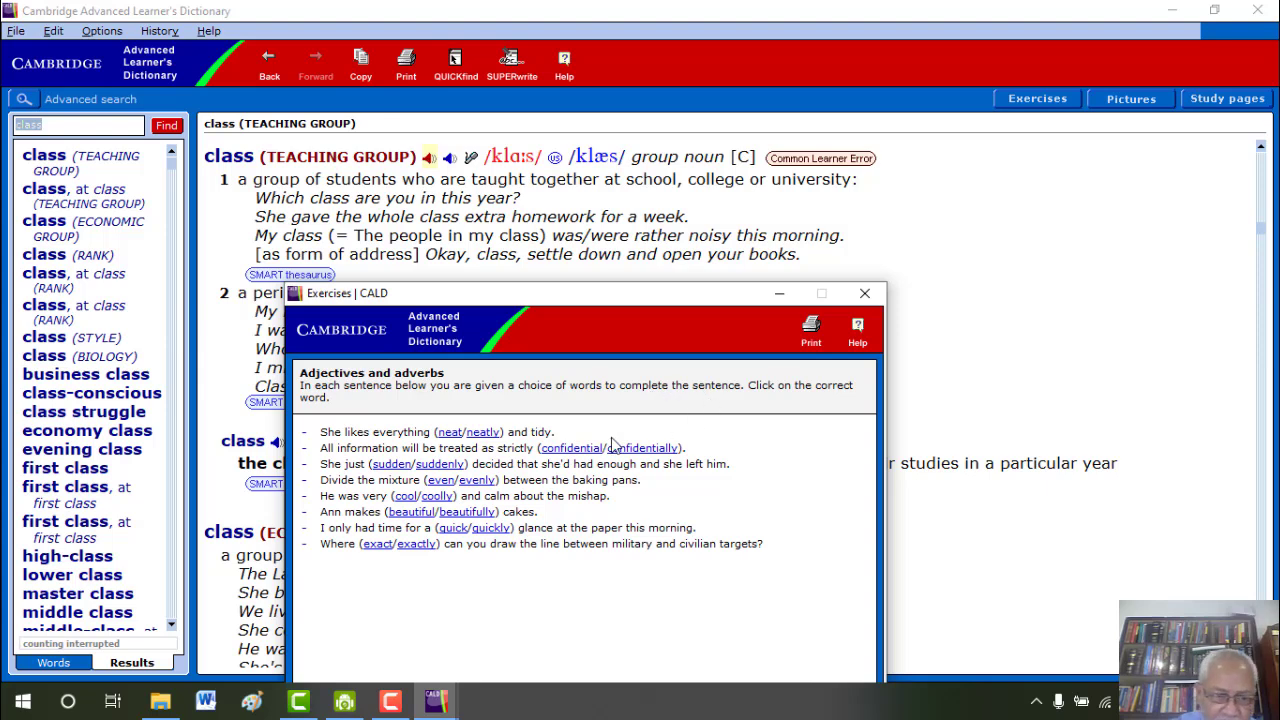
click(449, 433)
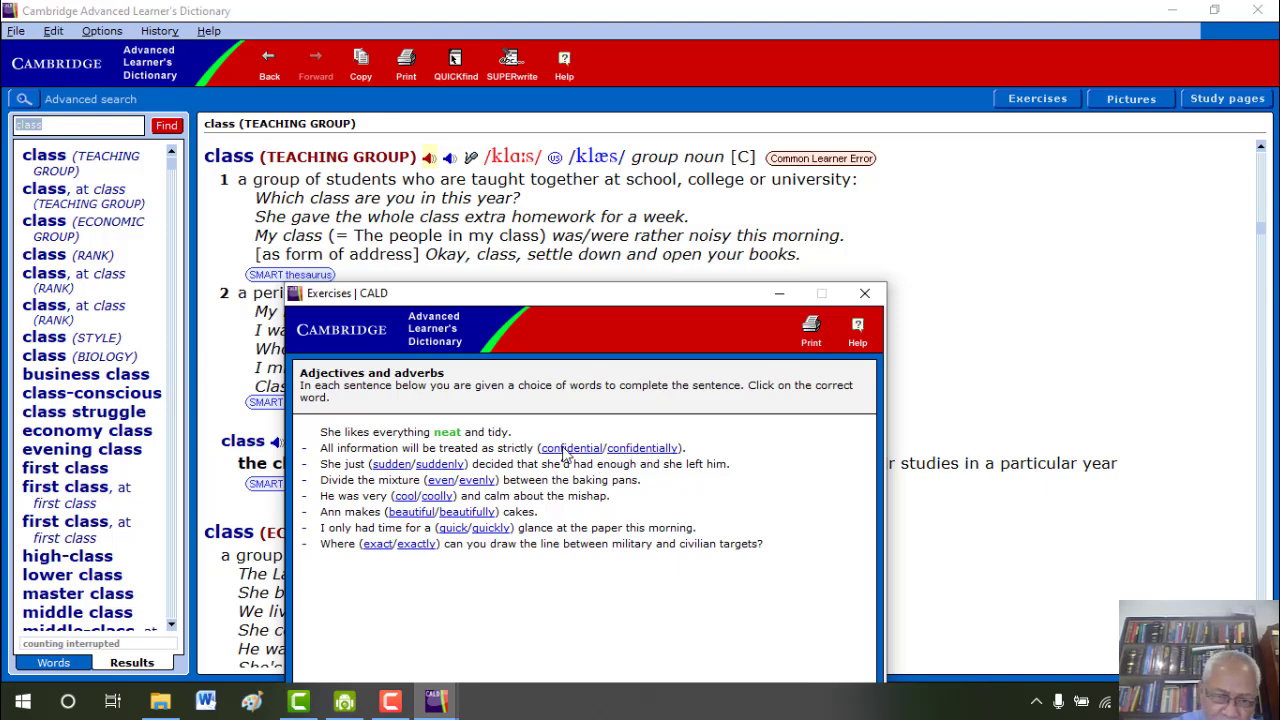
- Answer the second Adjectives and adverbs sentence with 'confidentially' and close the exercises
click(632, 449)
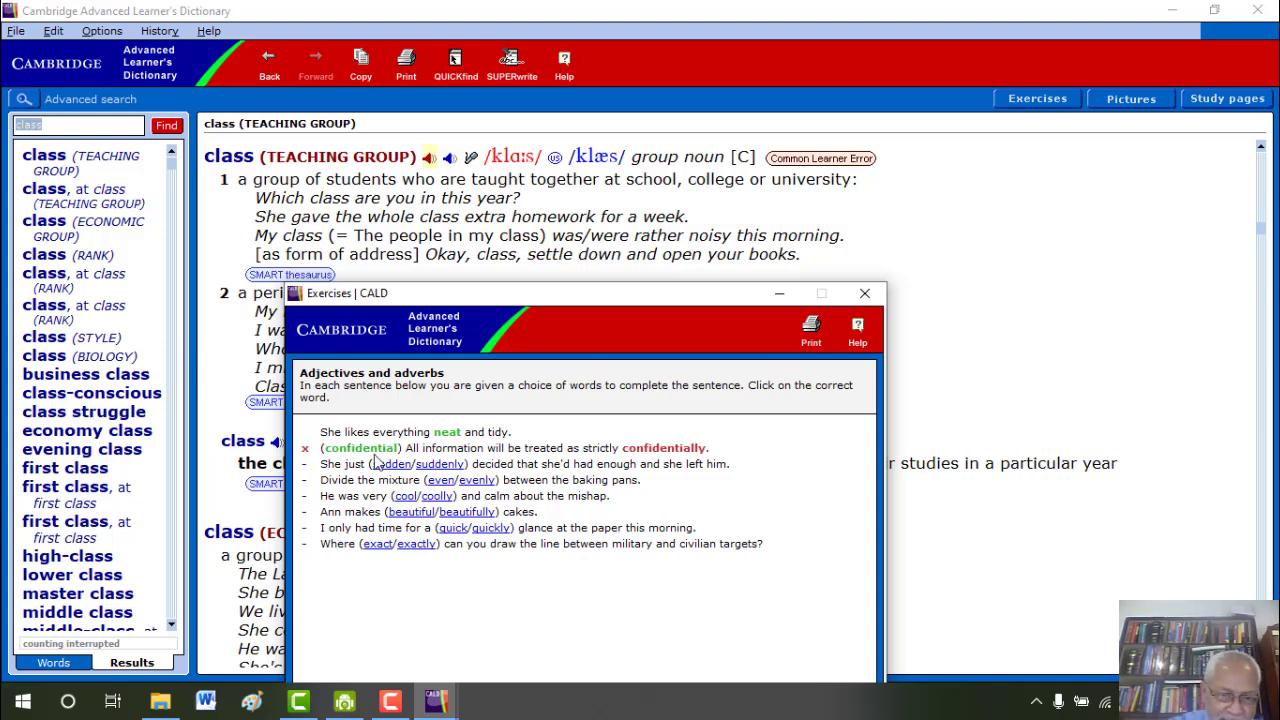
click(866, 295)
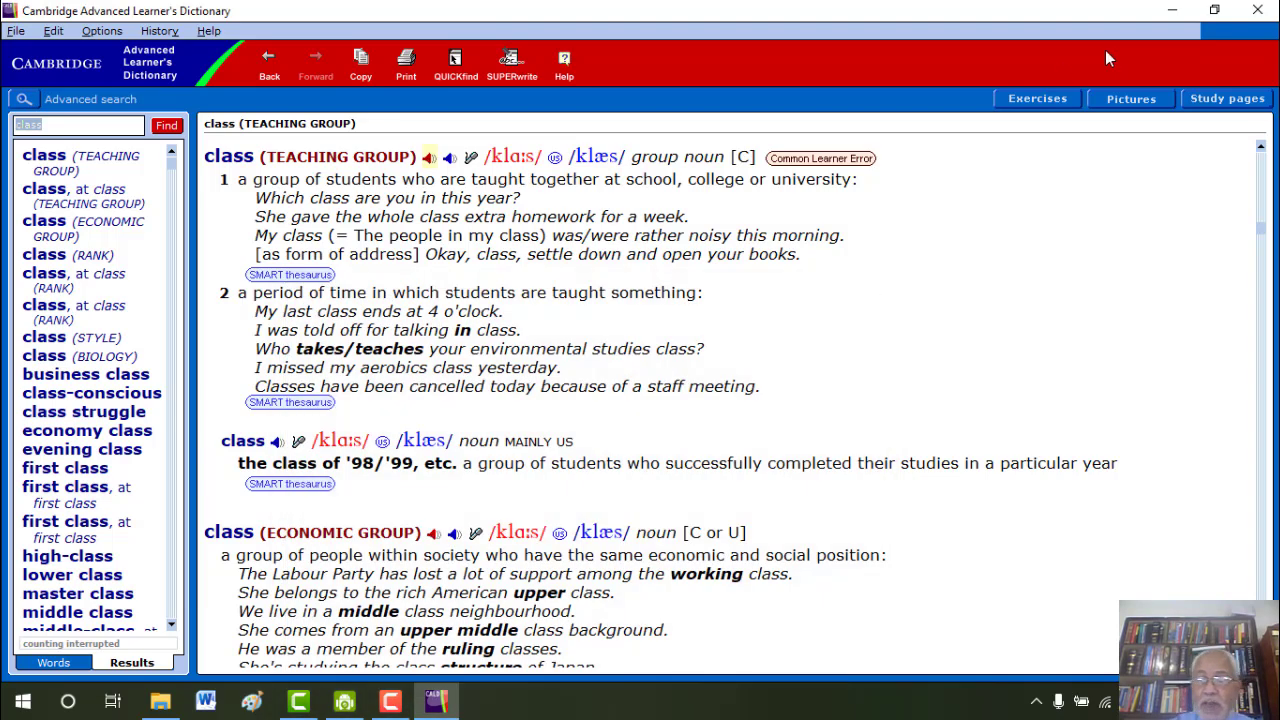
- Open the Birds picture in the picture collection, look up the blackbird's definition, and close the definition pop-up
click(1135, 100)
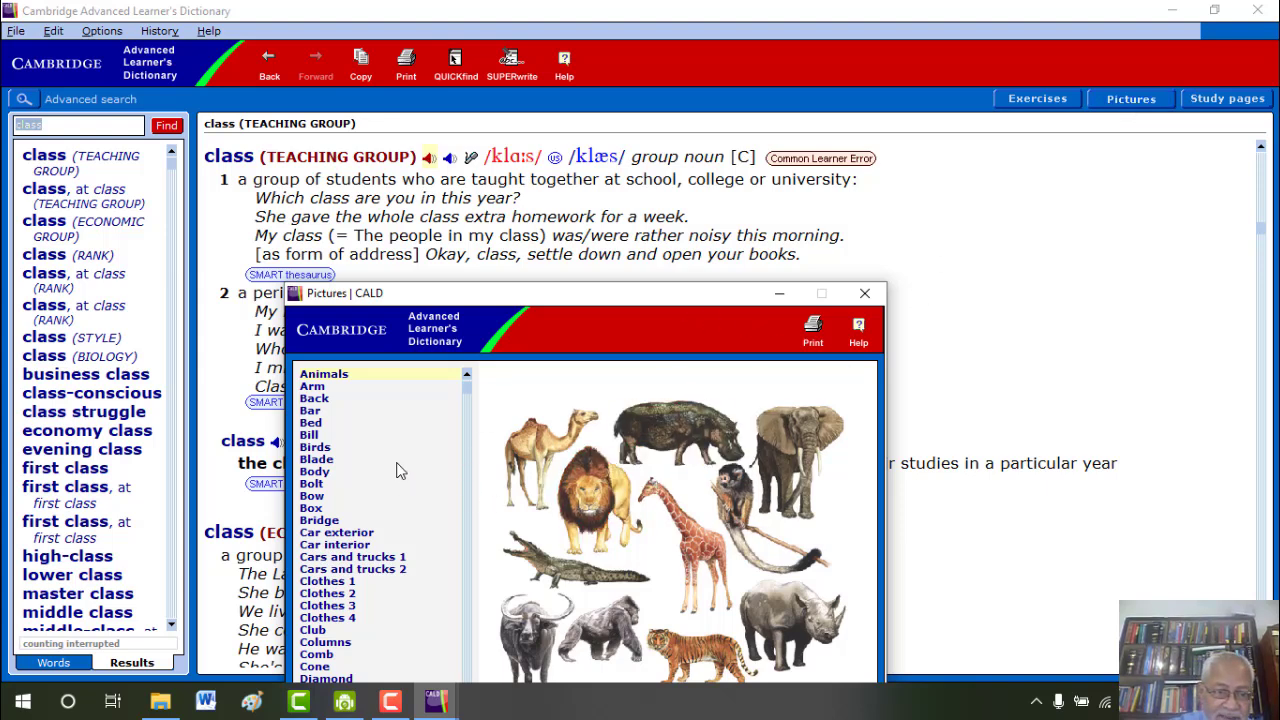
click(316, 447)
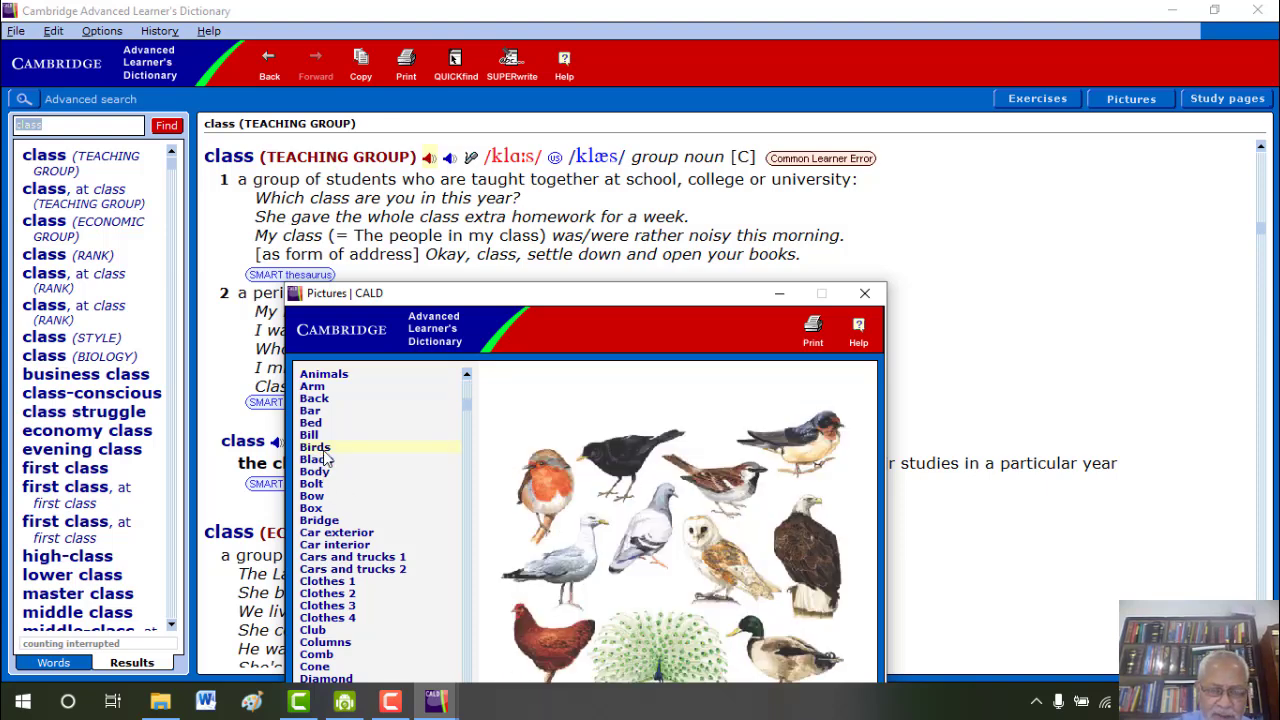
click(614, 457)
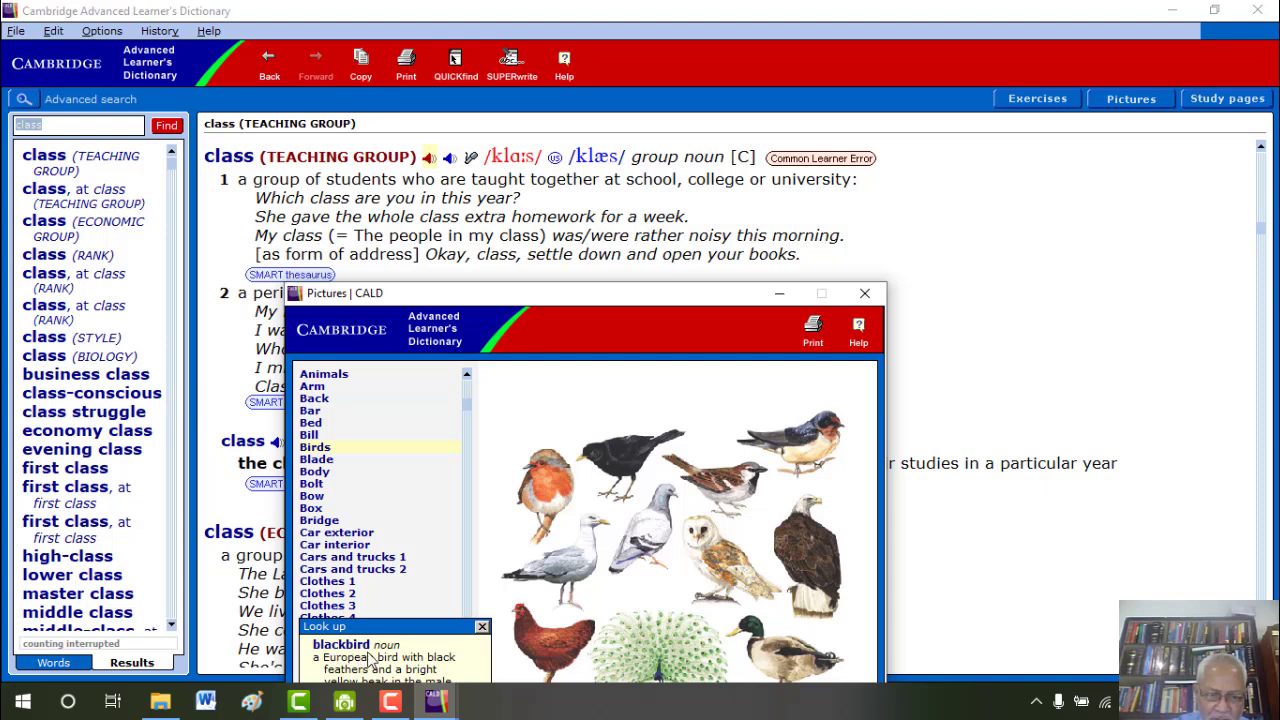
drag(416, 628, 421, 516)
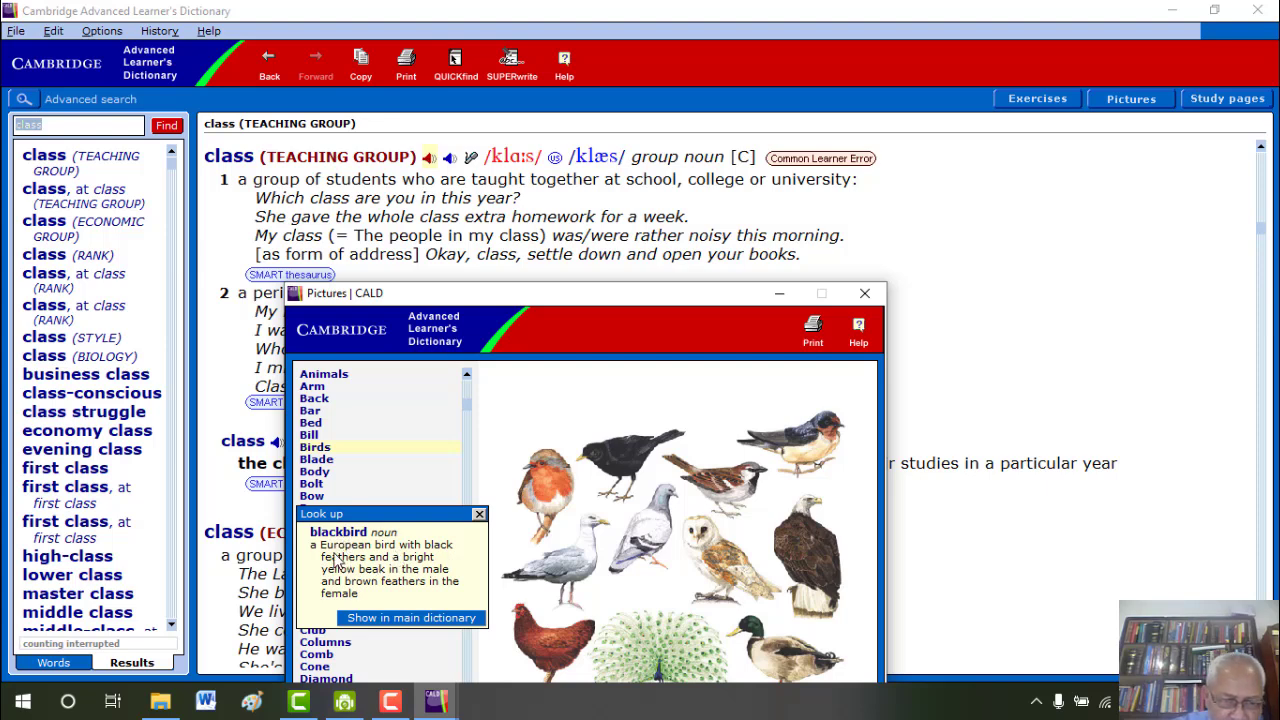
click(479, 514)
- Look up the eagle in the Birds picture, show its entry in the main dictionary, and close the Pictures window
mouse_move(807, 541)
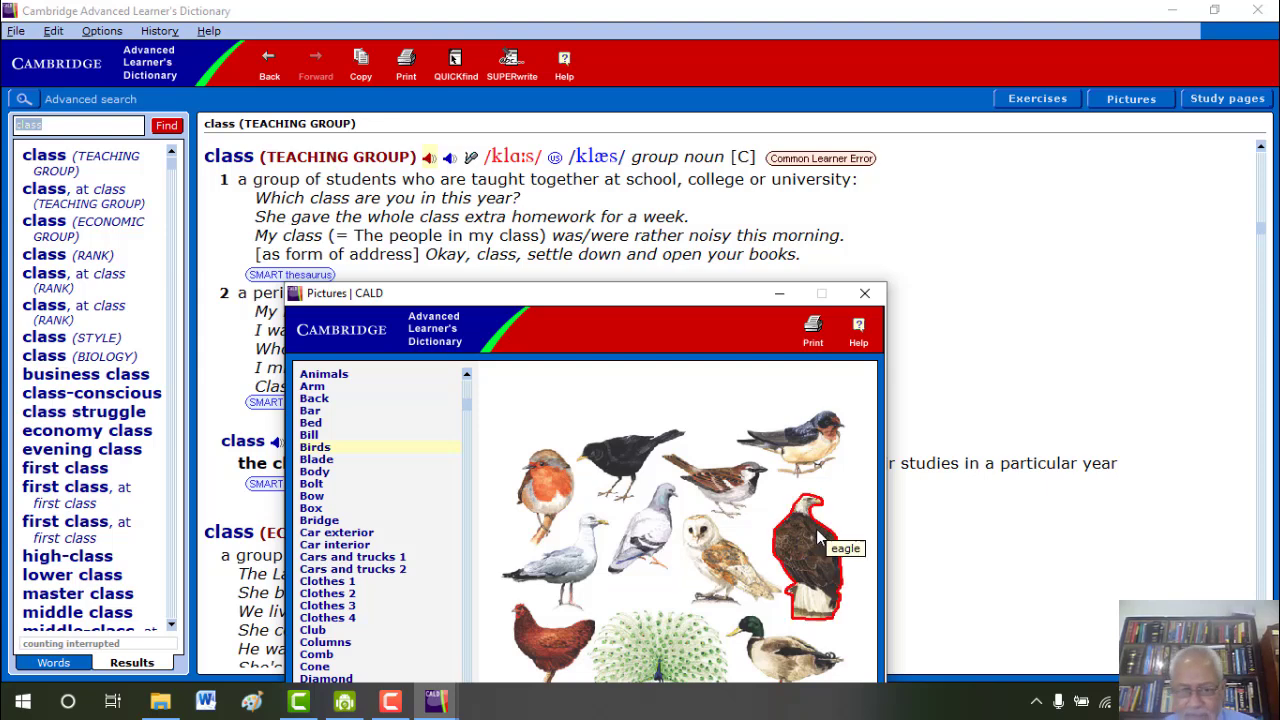
click(807, 541)
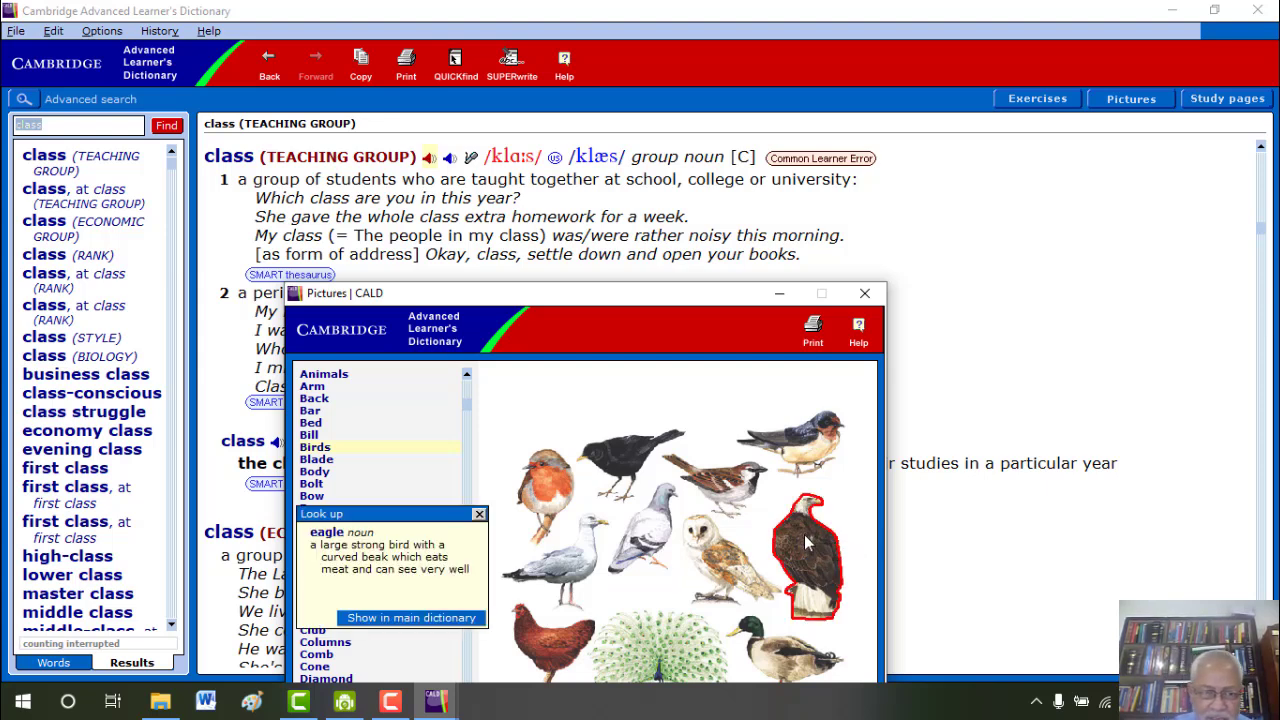
click(416, 619)
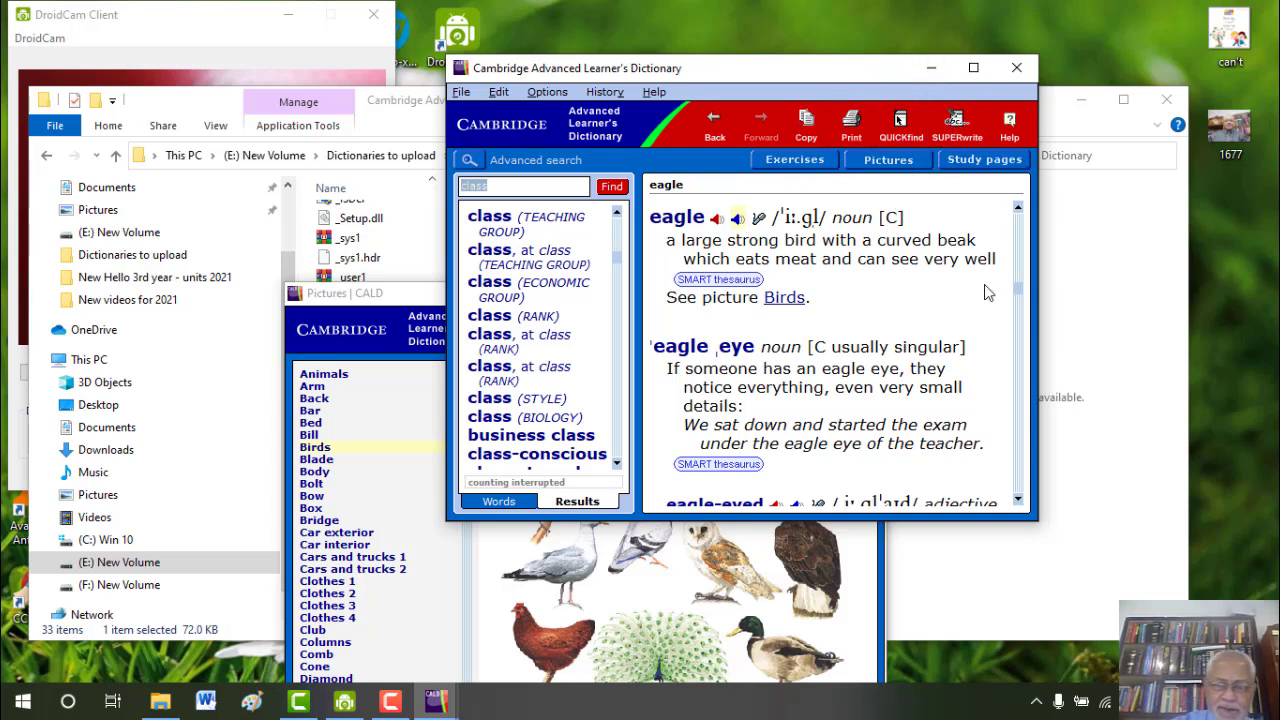
click(1131, 352)
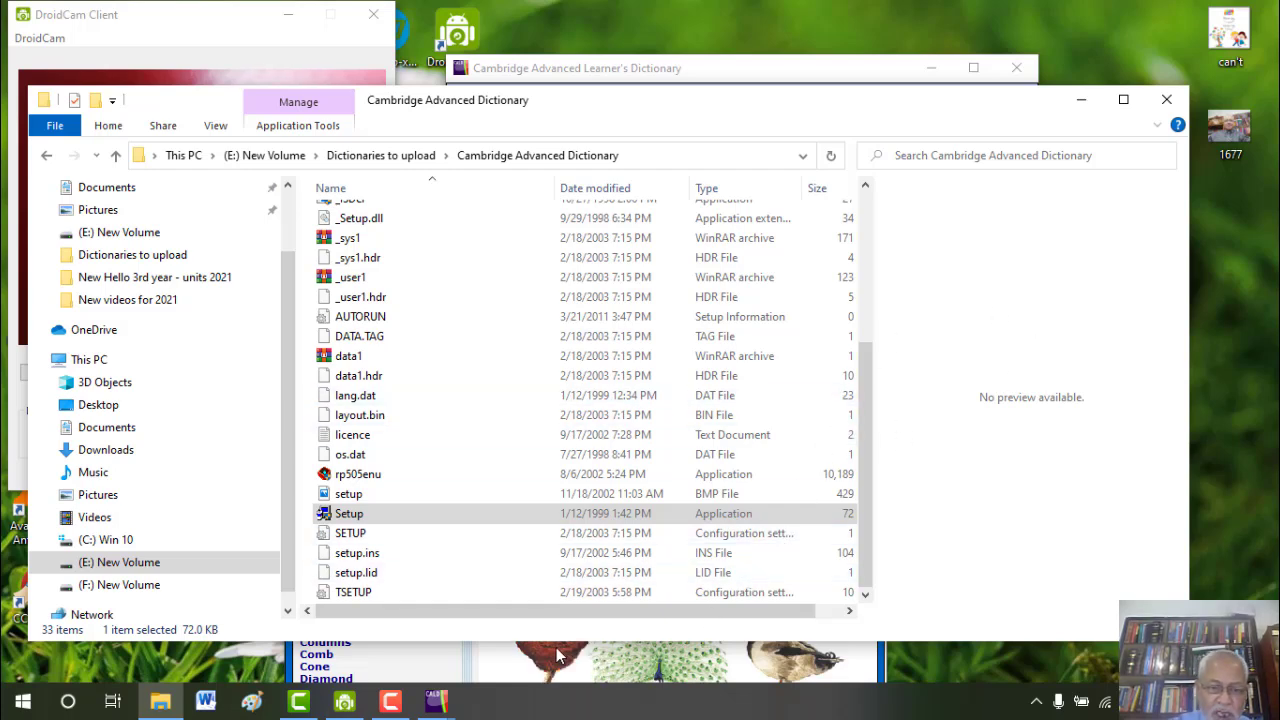
click(463, 675)
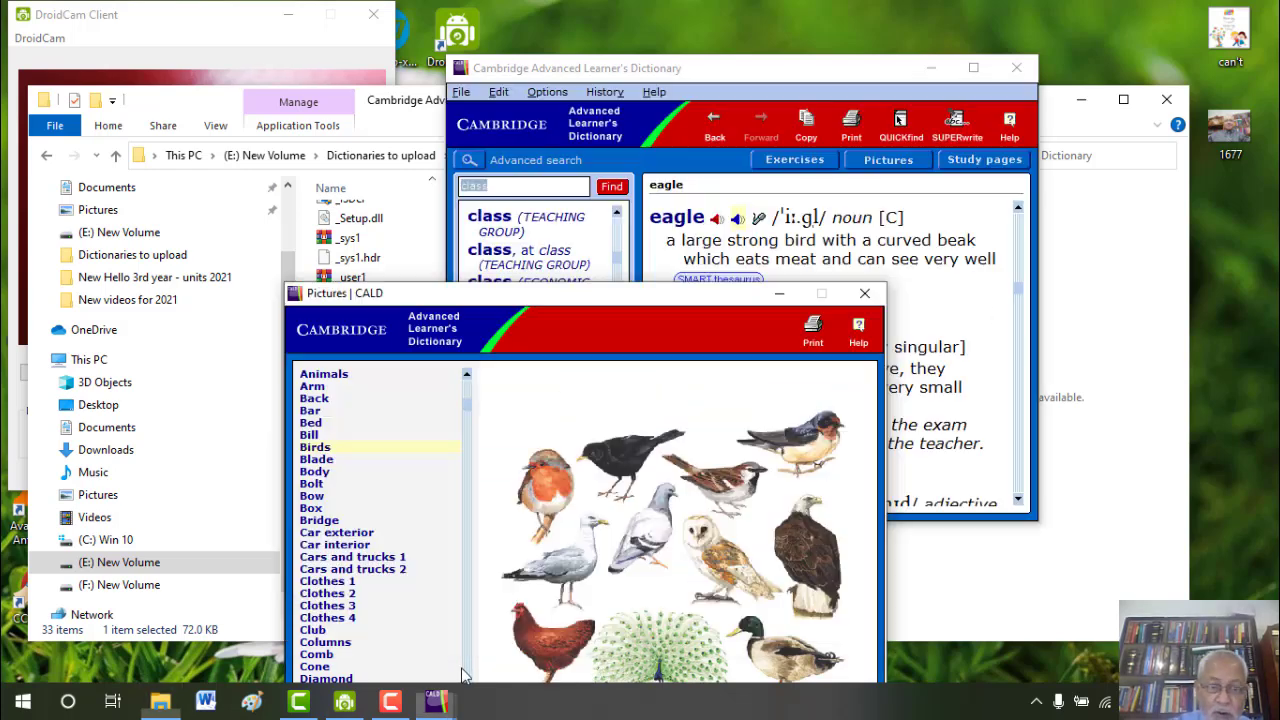
click(866, 294)
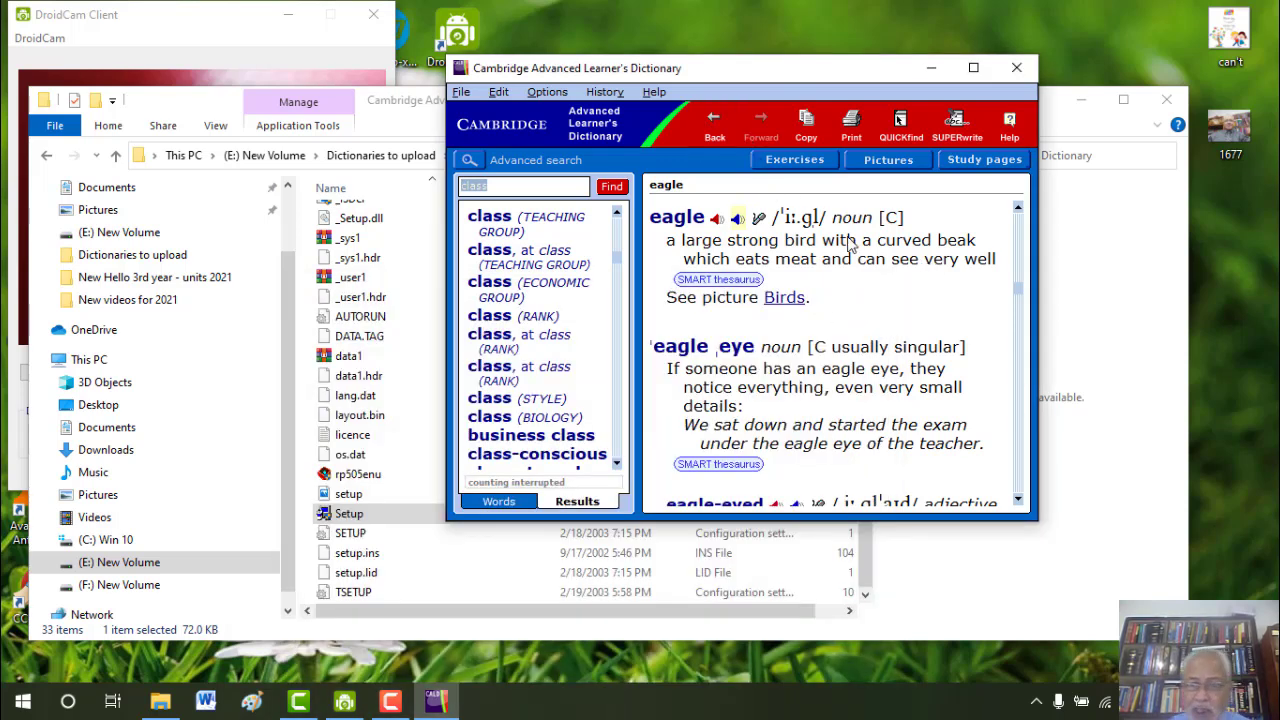
- Open the Determiners study page as a PDF, read through to its end, and close the PDF reader
click(995, 165)
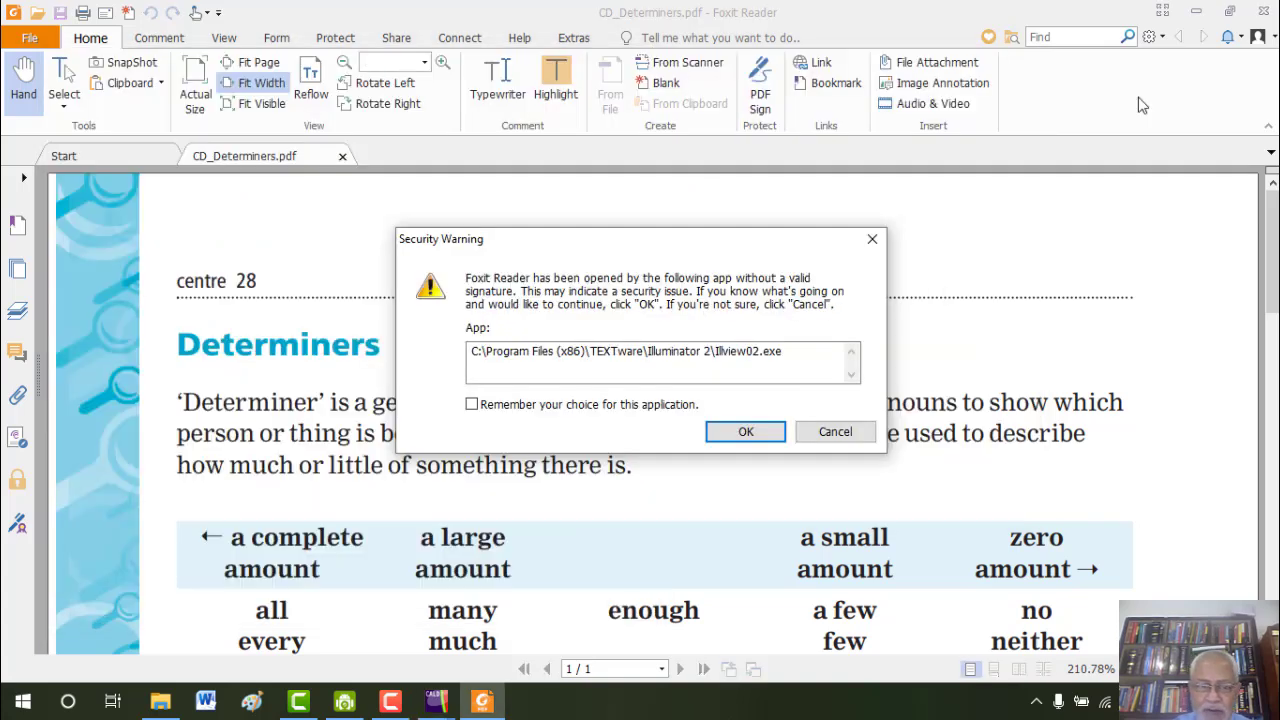
click(746, 432)
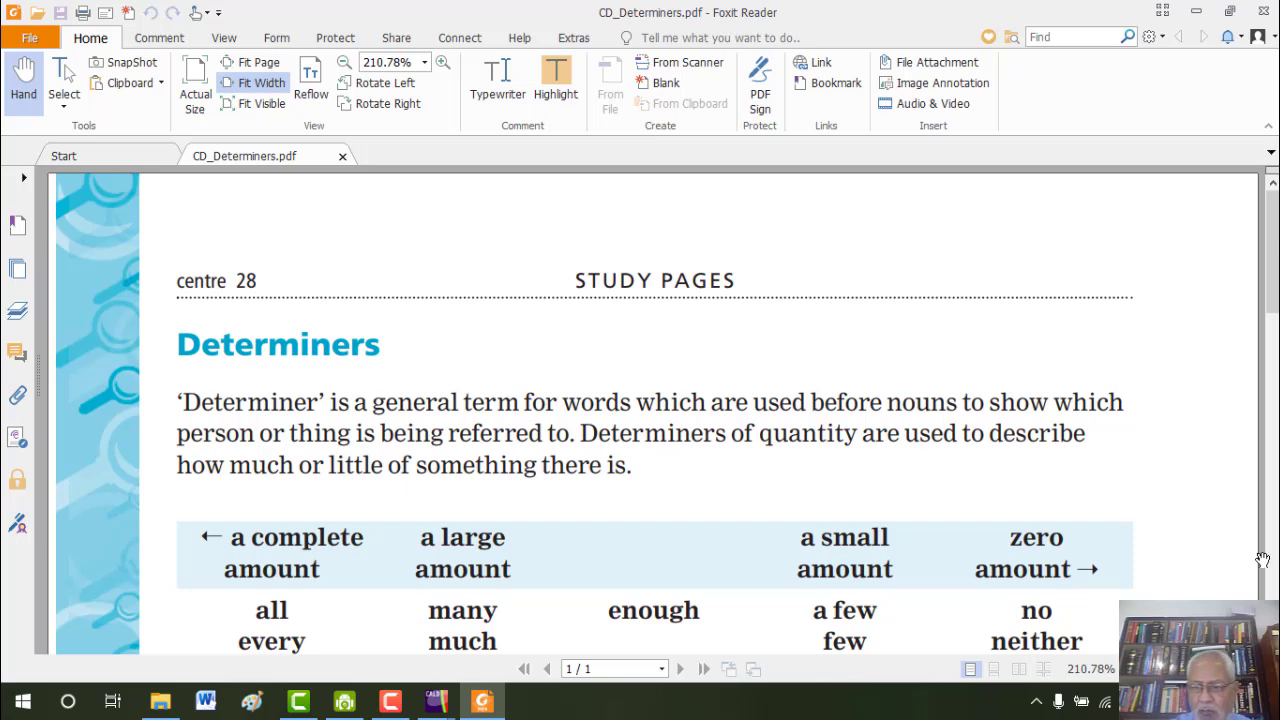
click(1273, 591)
click(1271, 580)
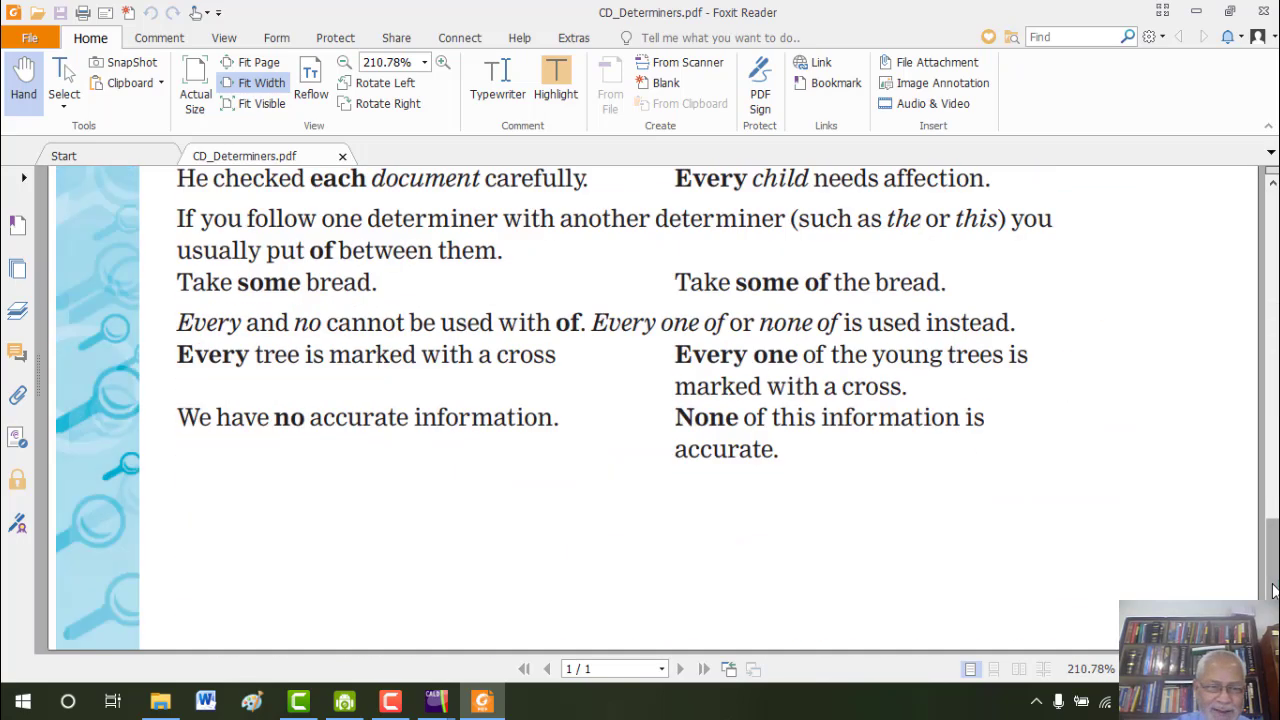
click(1263, 12)
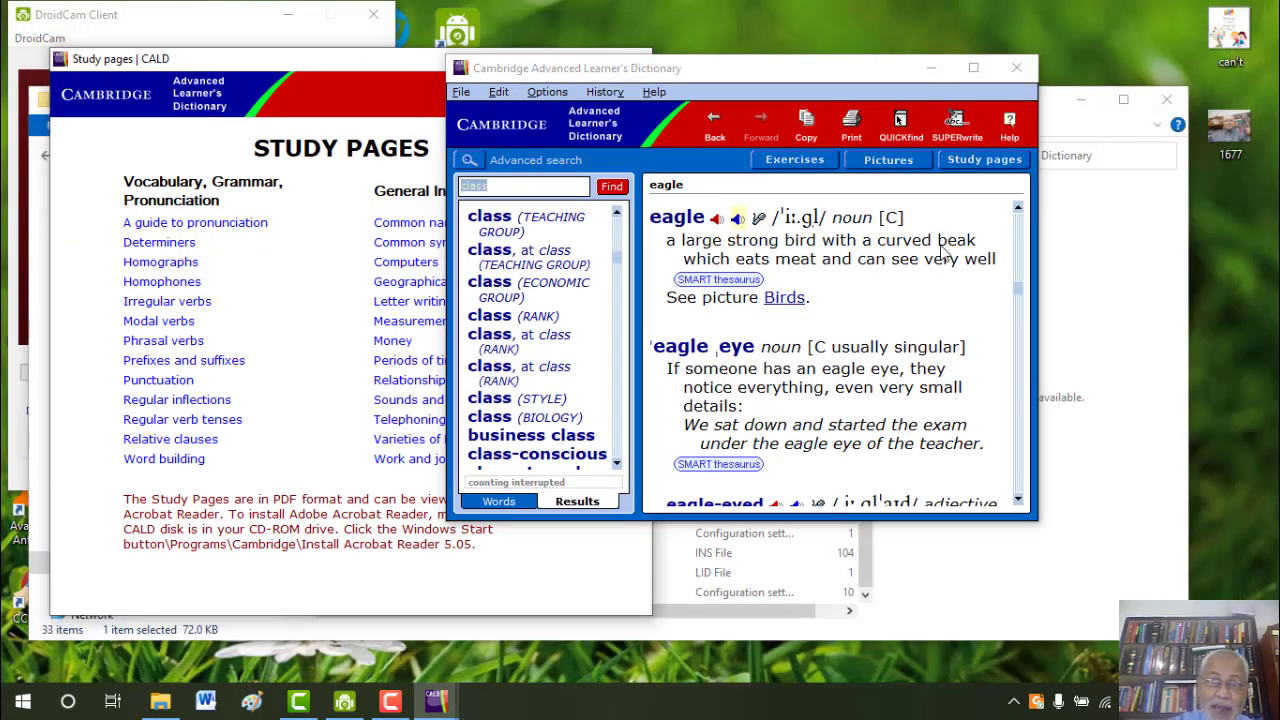
- Maximize the main dictionary window and search for words matching 'a*tion'
click(973, 69)
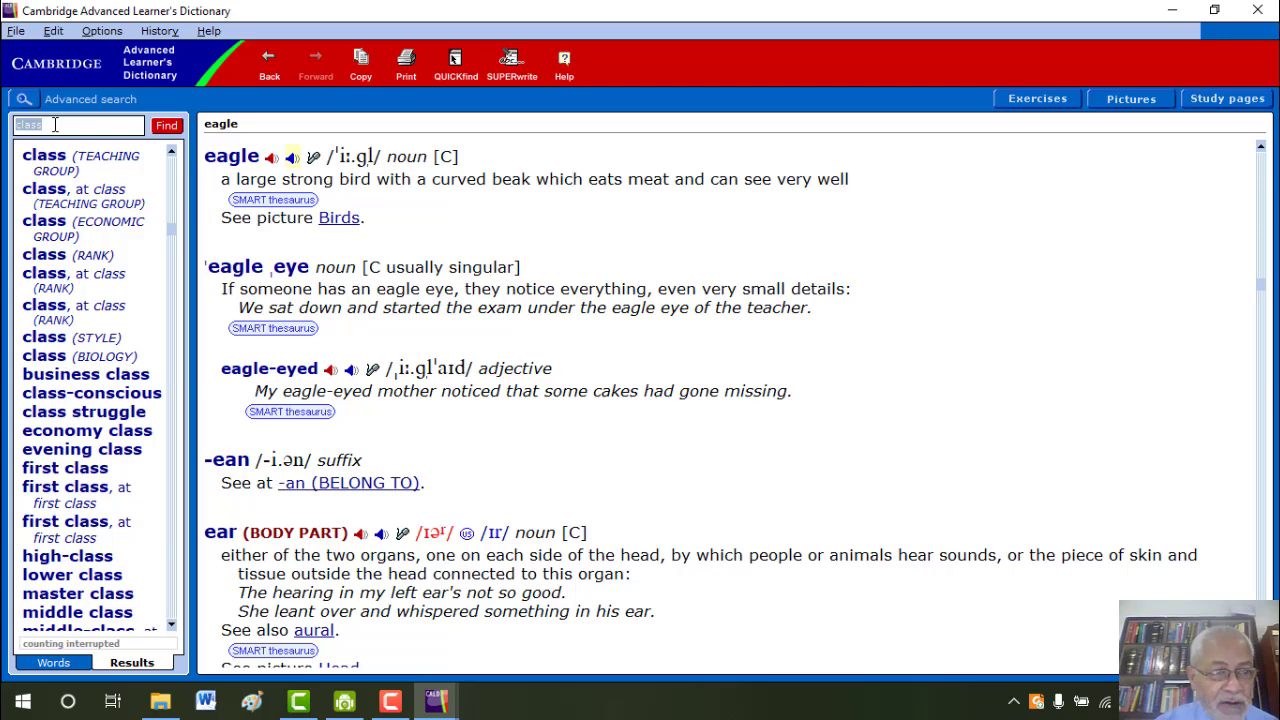
text(a)
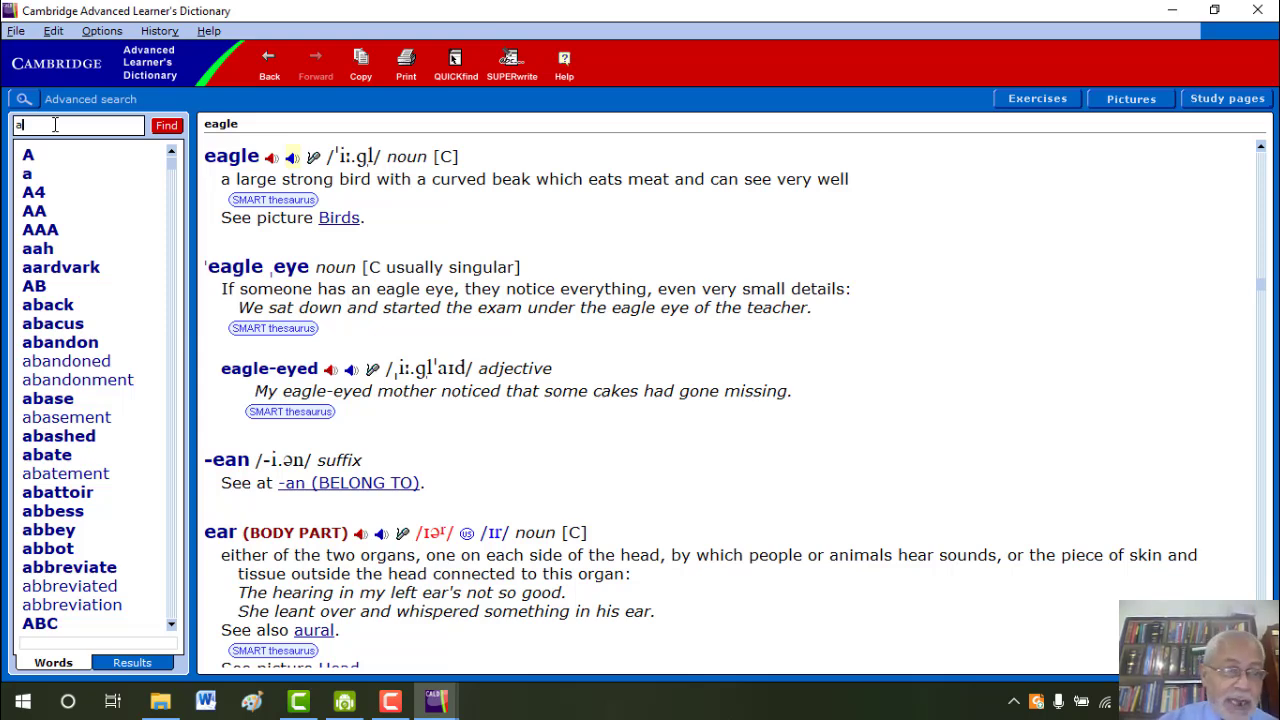
text(*)
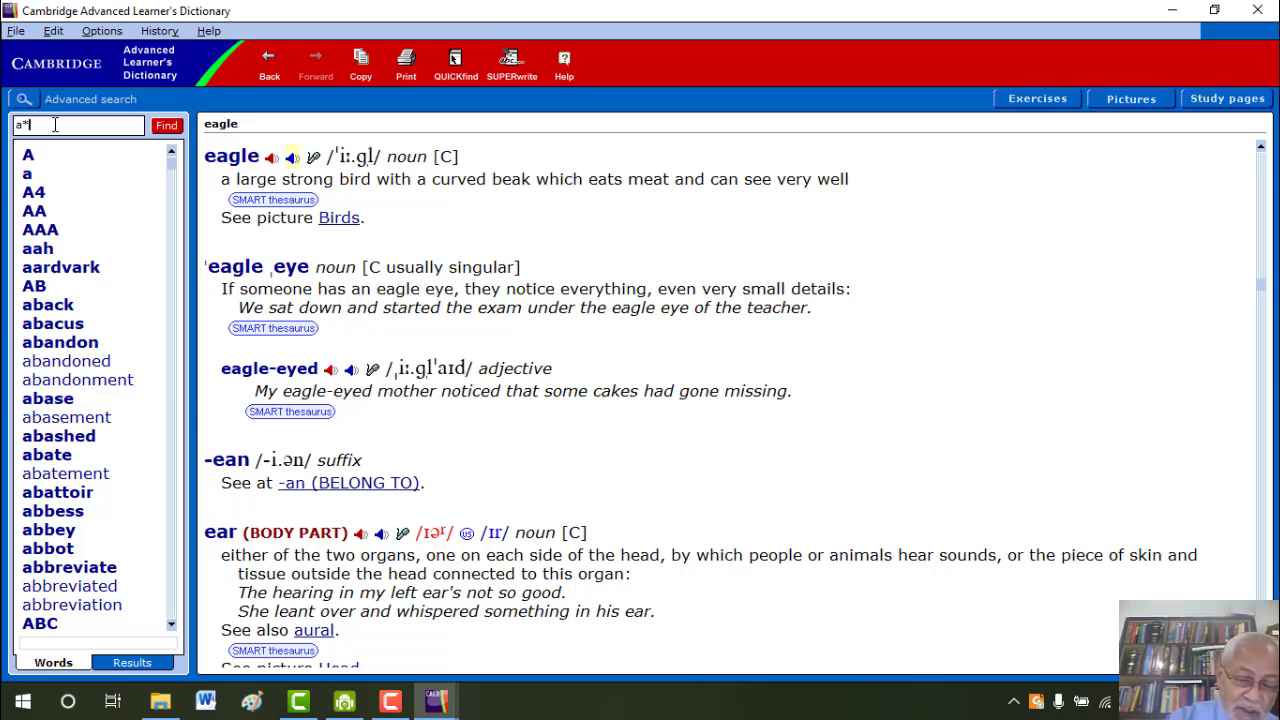
text(tion)
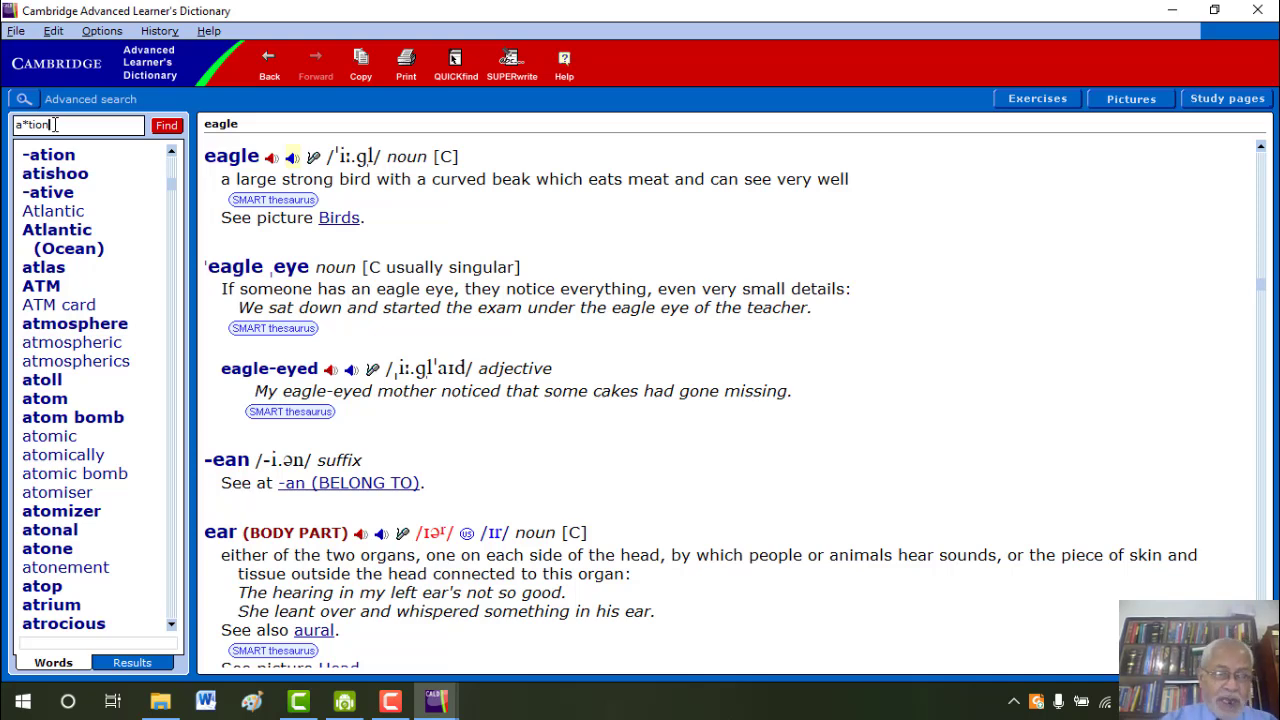
click(166, 127)
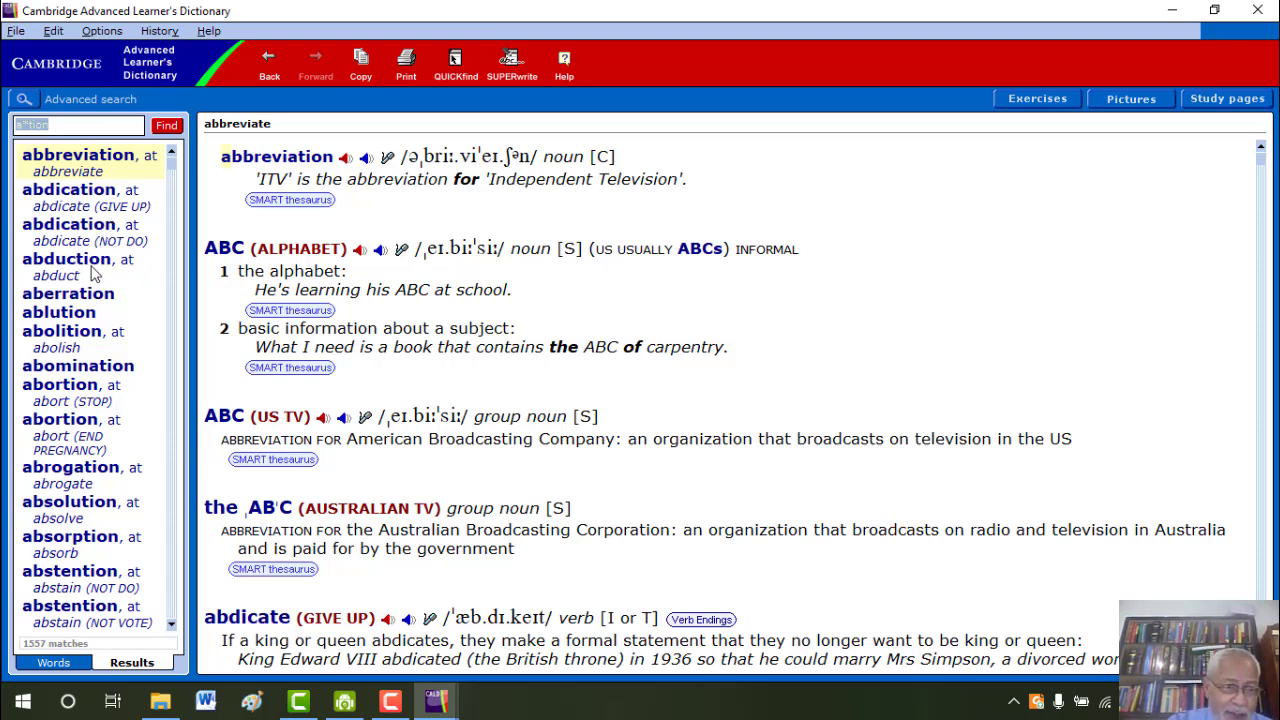
- View the entries for ablution, absorption, absolution and action among the 'a*tion' matches, playing the pronunciation of ablution
click(78, 316)
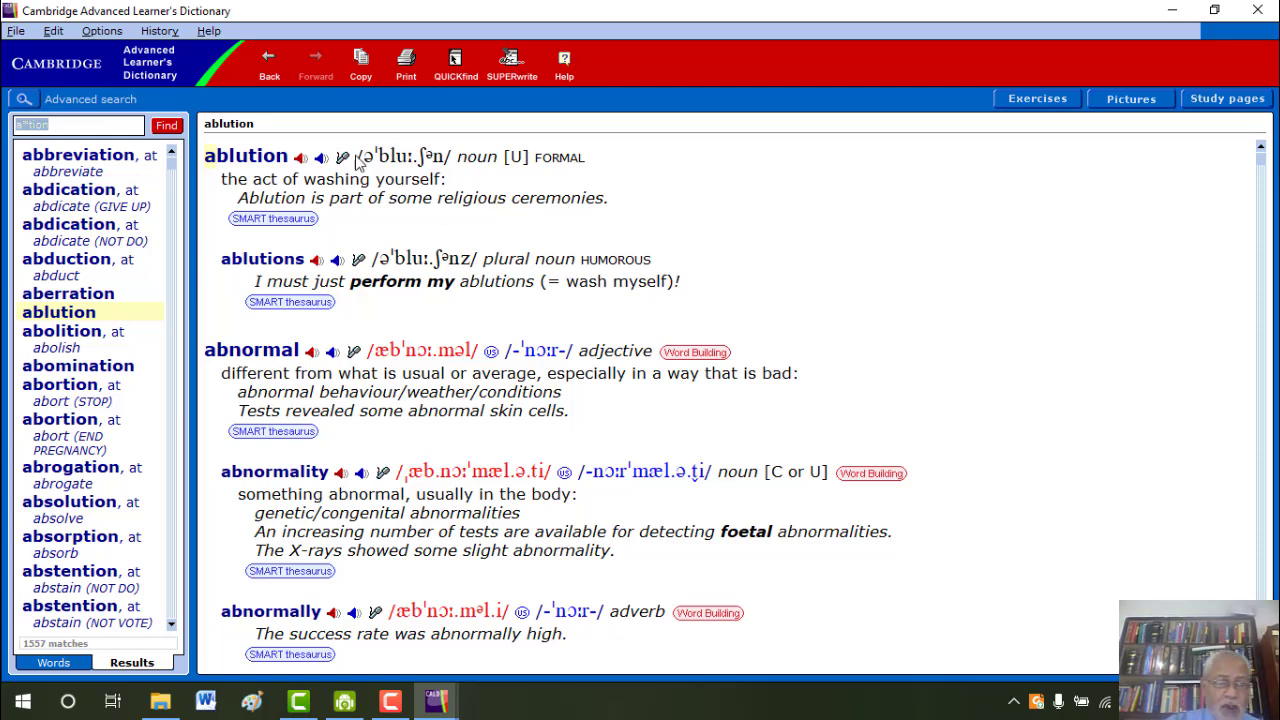
click(302, 160)
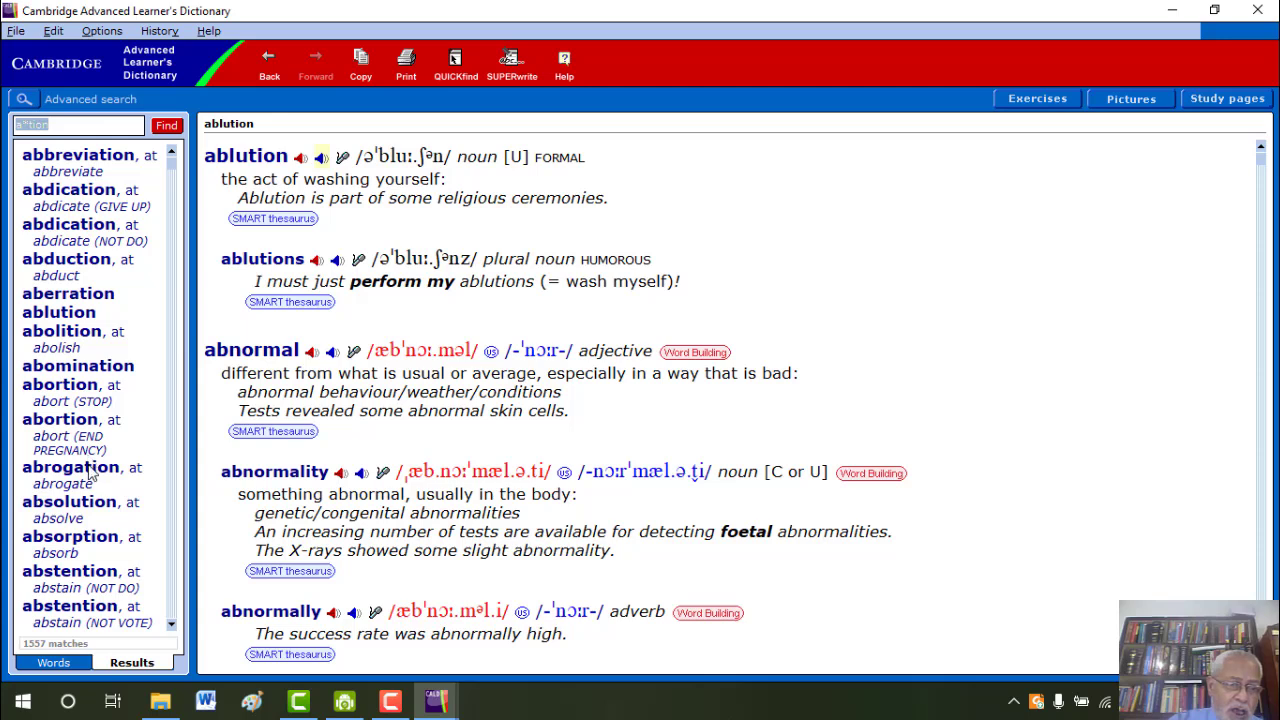
click(104, 546)
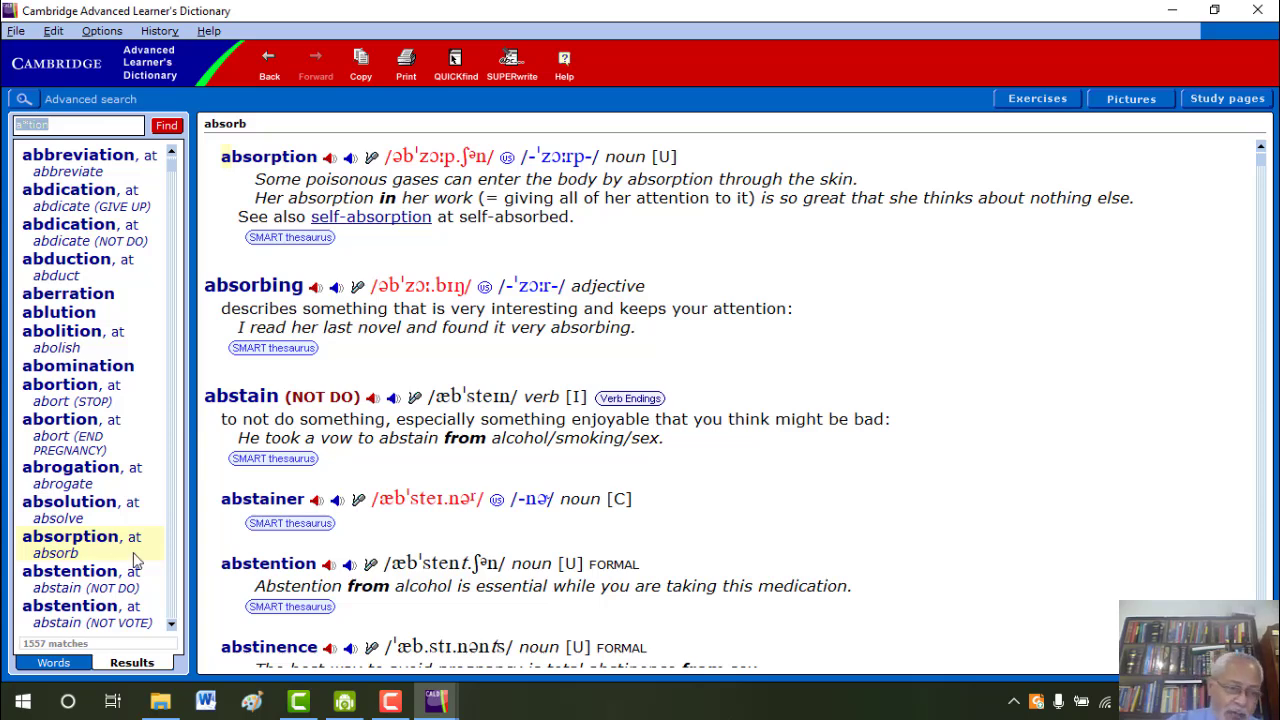
key(Up)
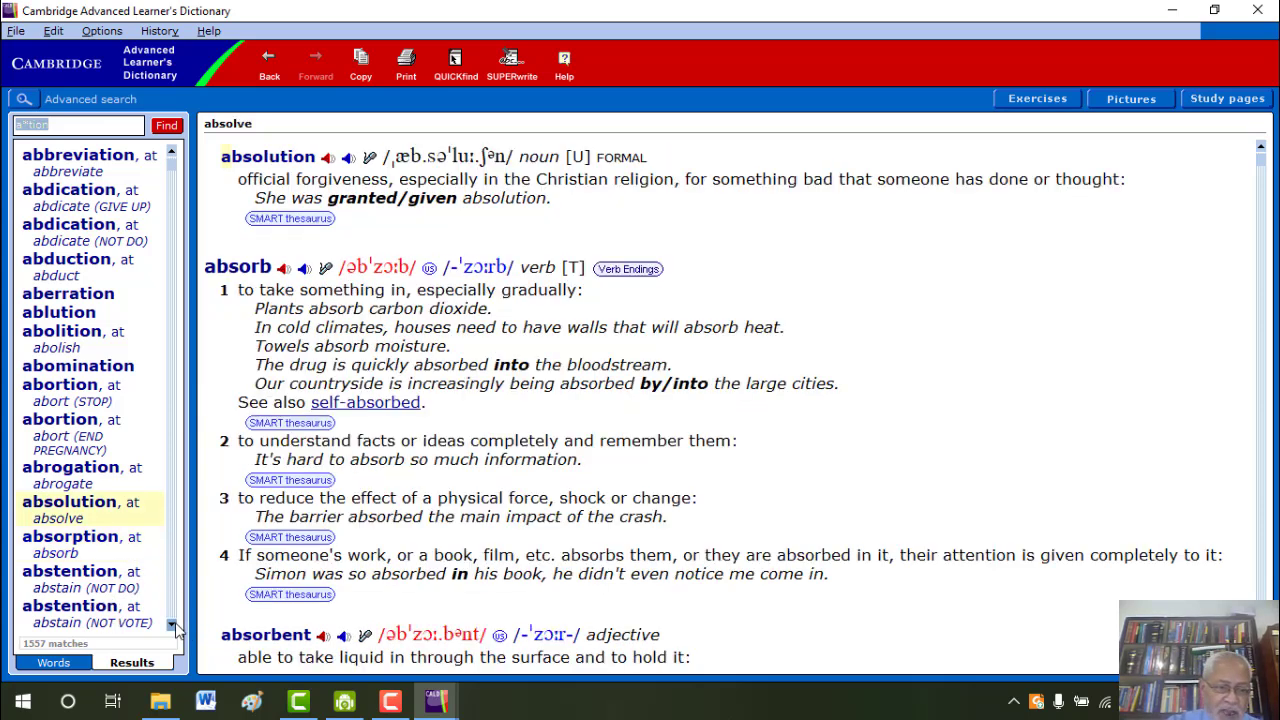
drag(172, 625, 172, 625)
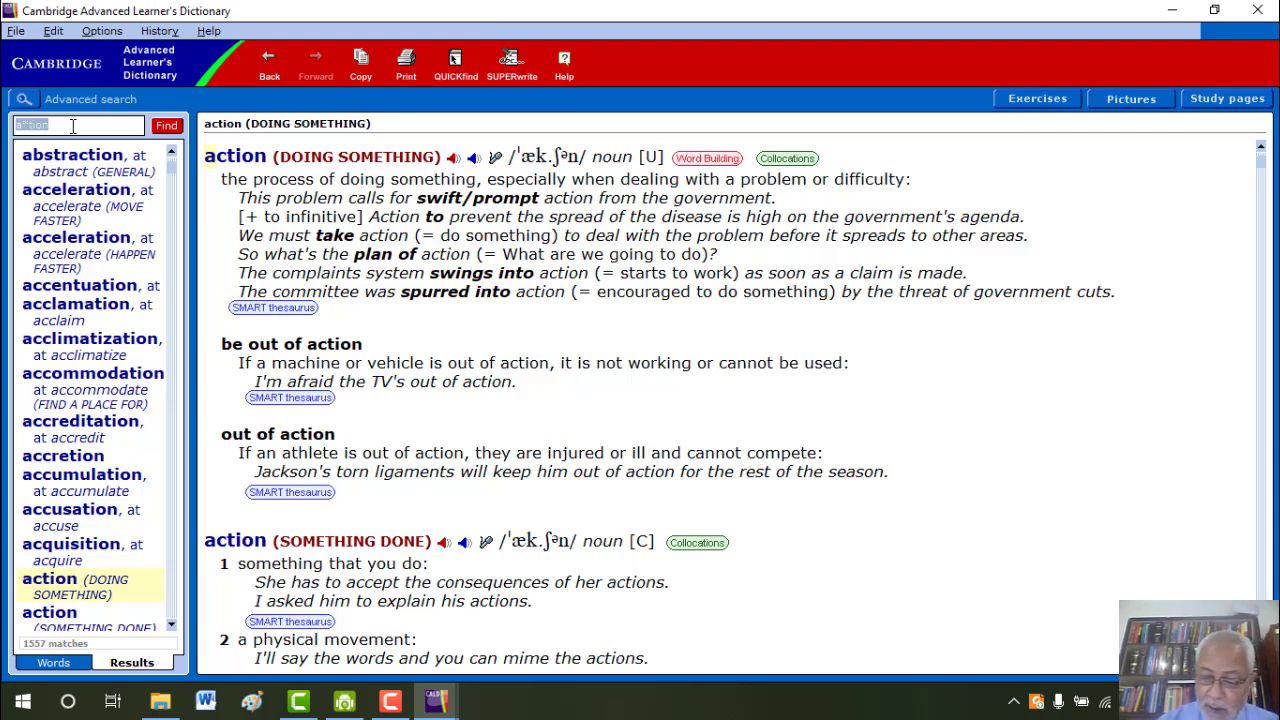
- Search the dictionary for all words ending in 'ous' using the pattern '*ous'
text(*)
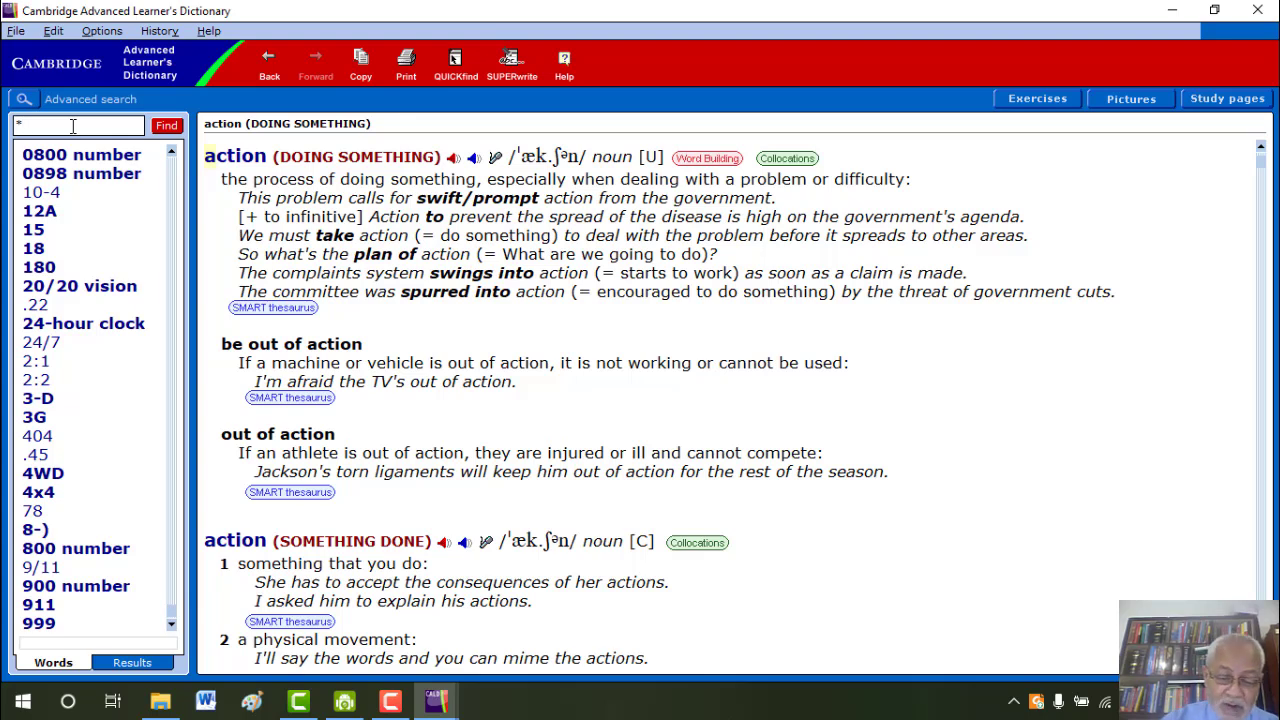
text(ous)
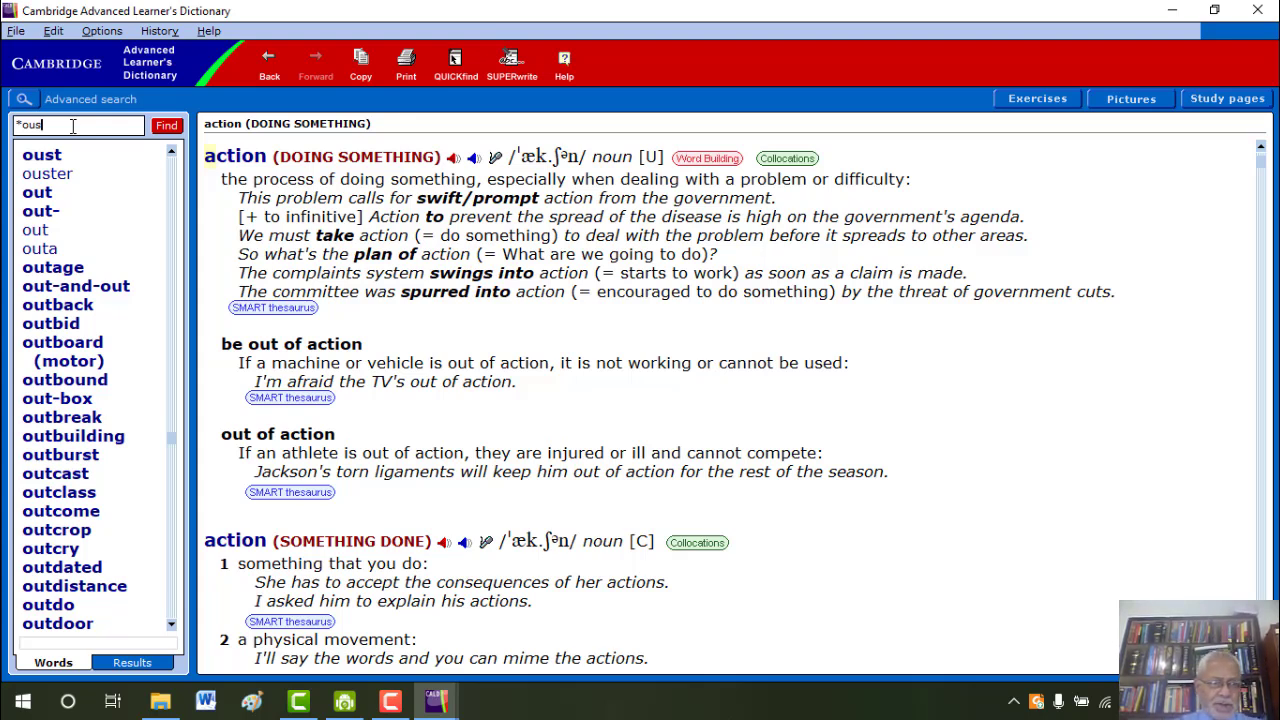
key(Return)
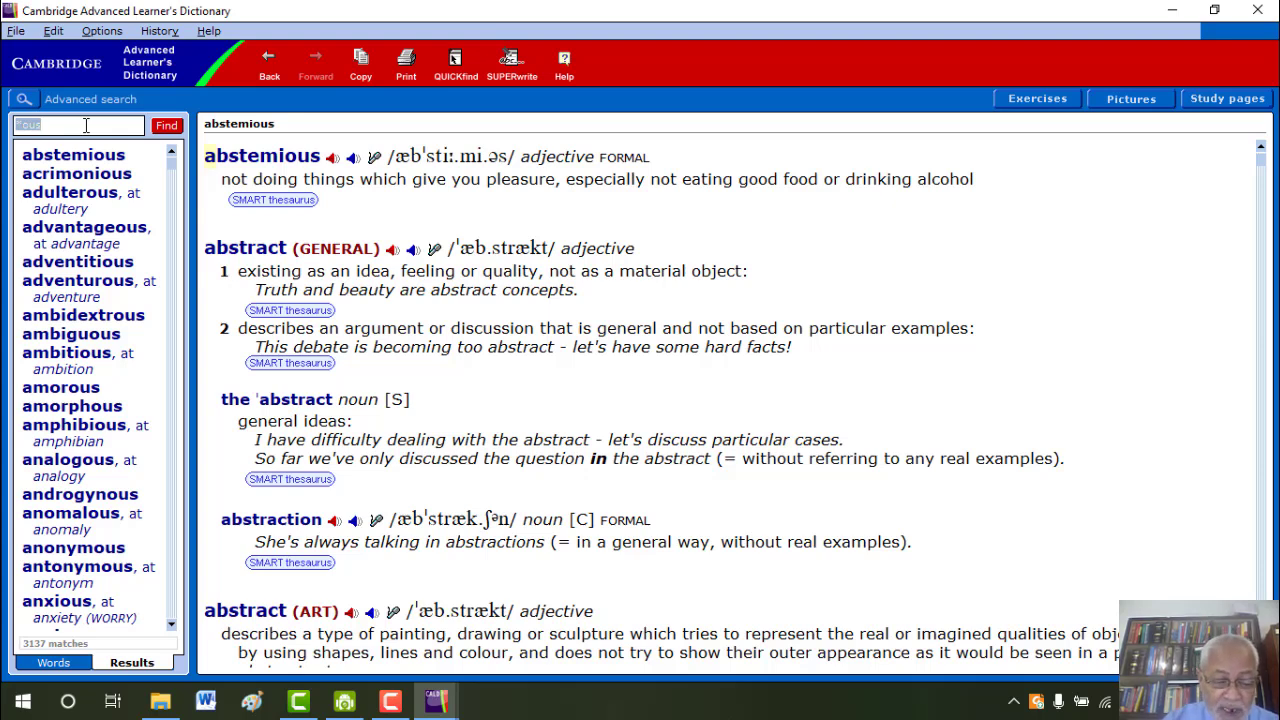
- Search for four-letter words that start with 'a' and end with 'e' using the pattern 'a??e'
text(a)
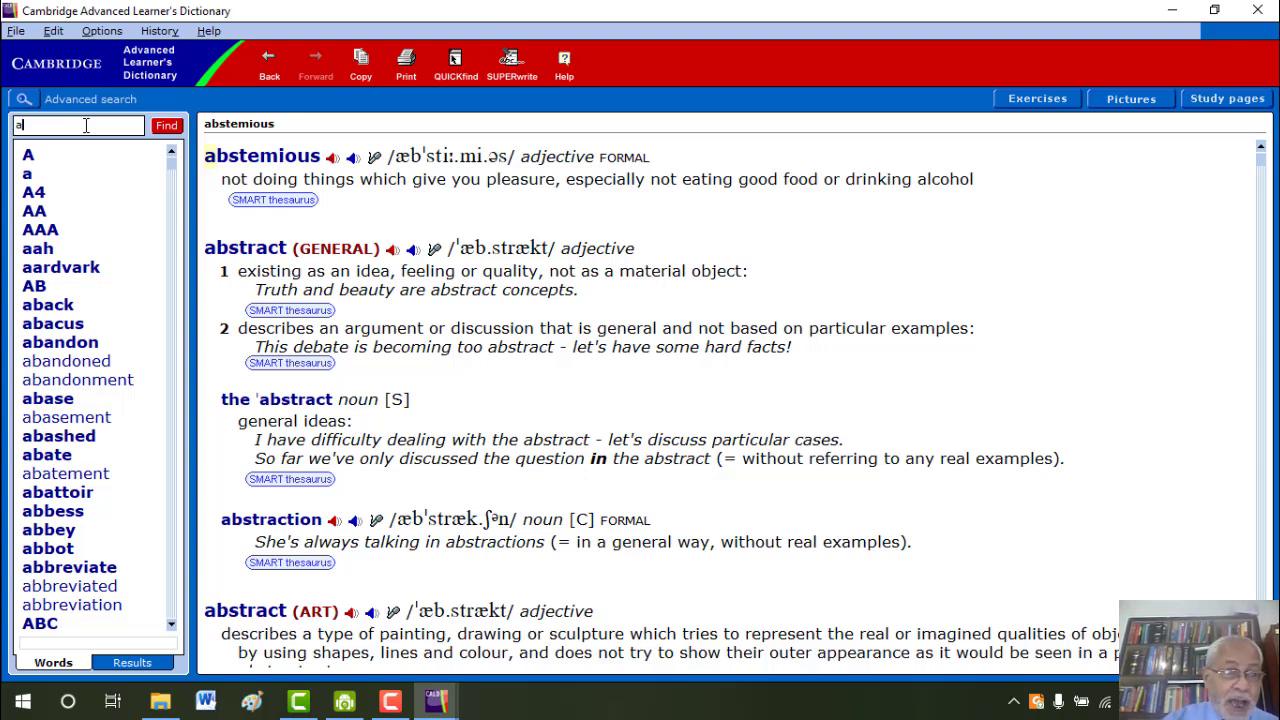
text(?)
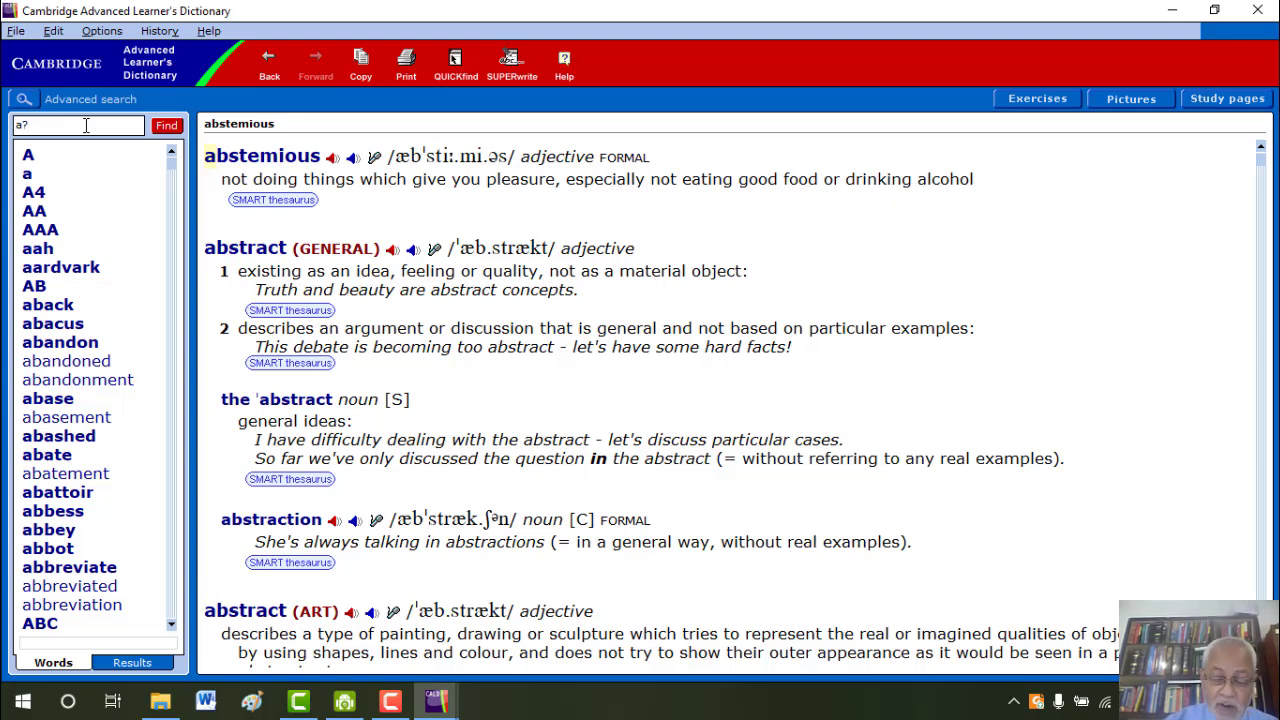
text(?)
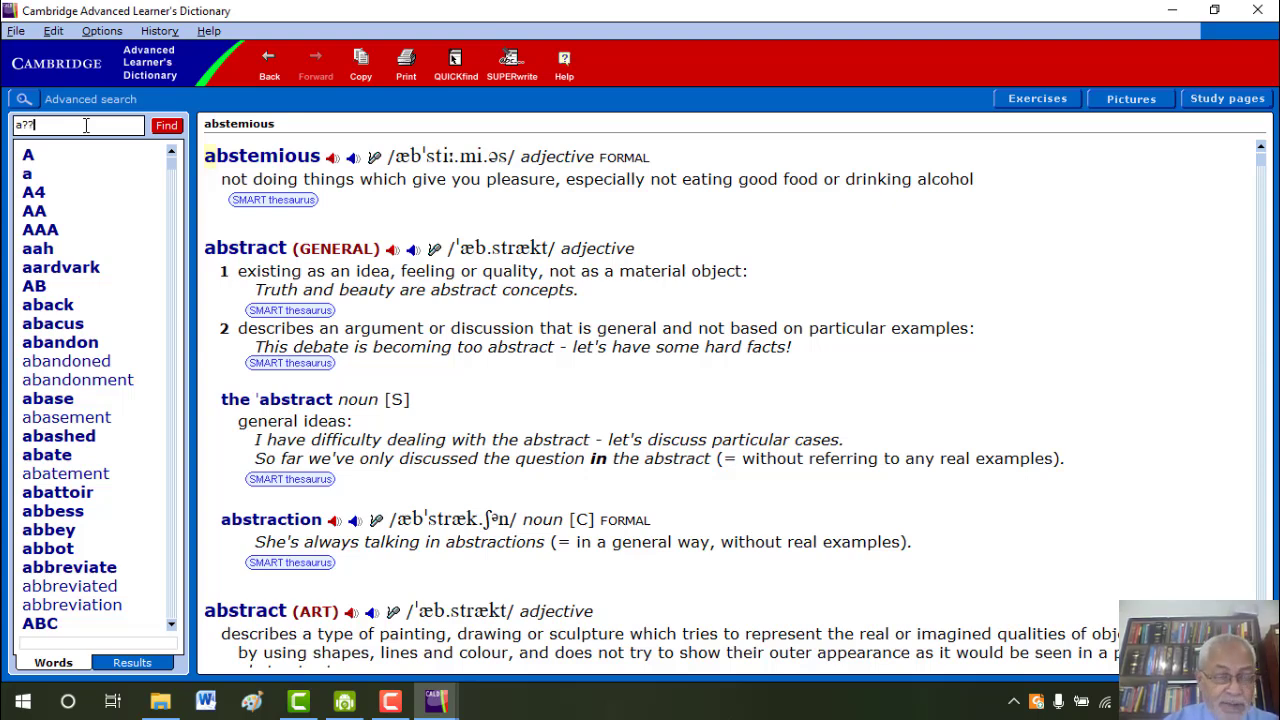
text(e)
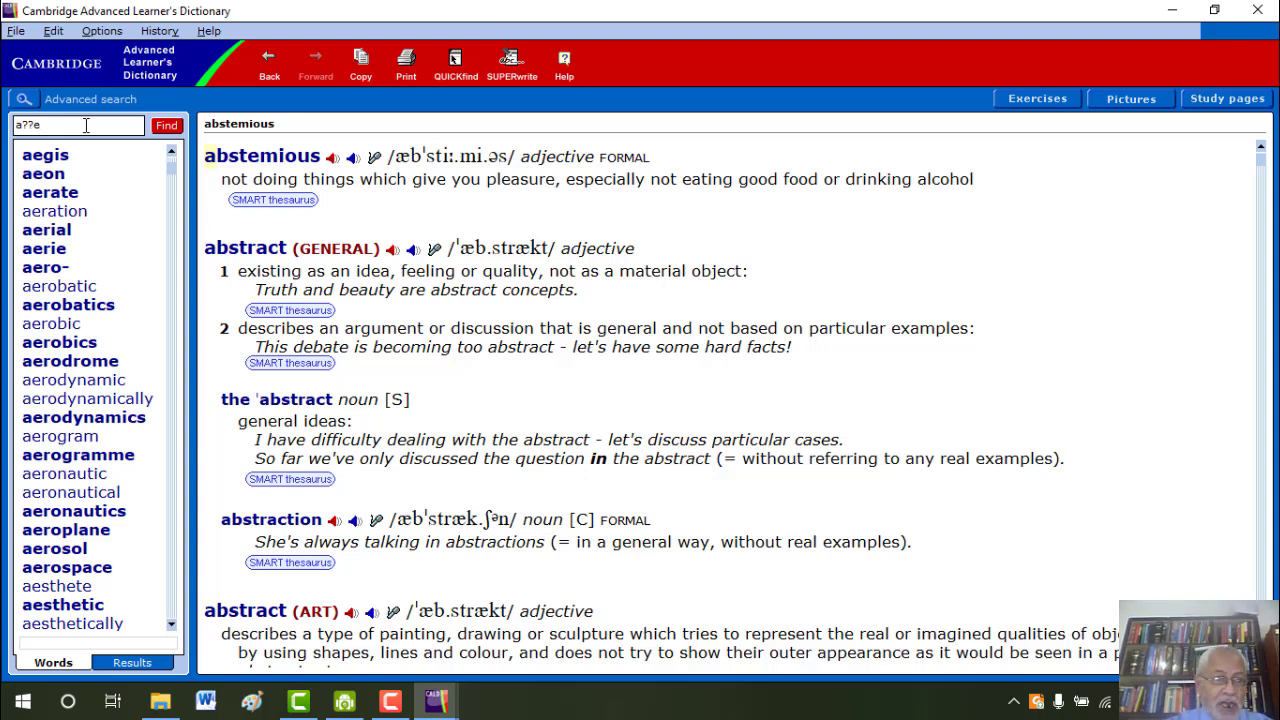
key(Return)
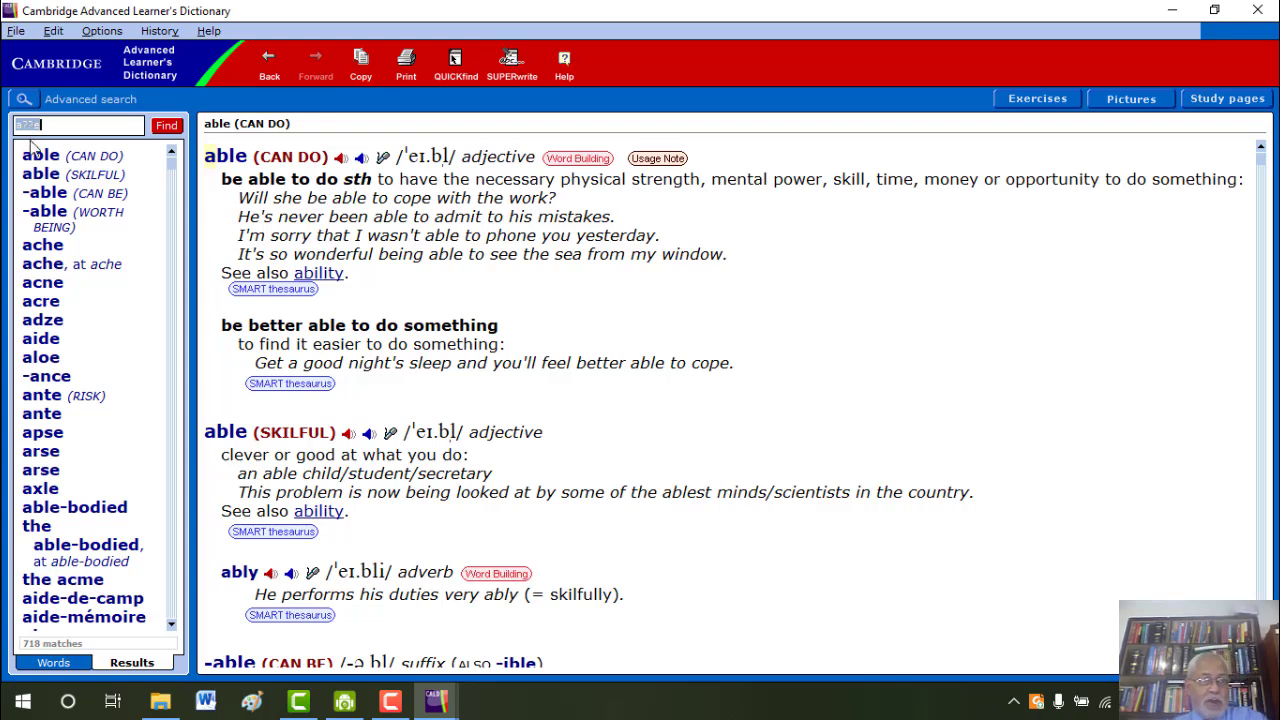
key(End)
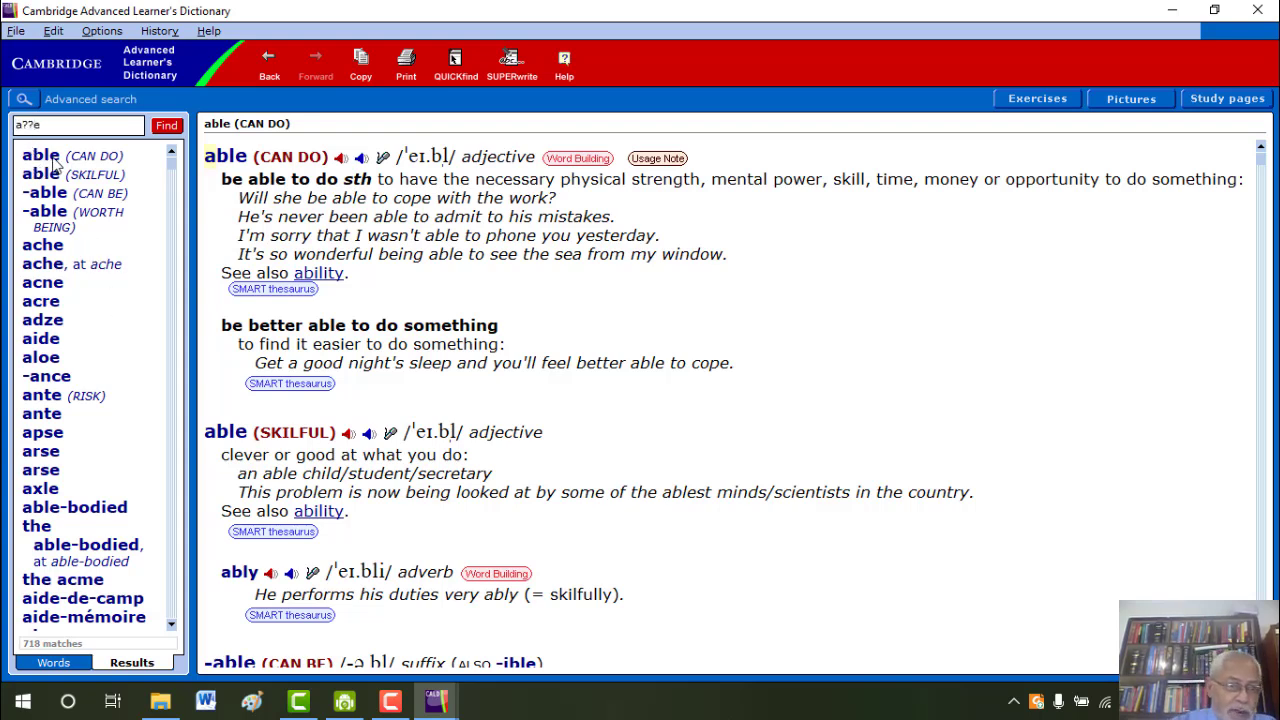
- View the entries for acne and acre among the 'a??e' matches and play the British pronunciation of each
click(58, 284)
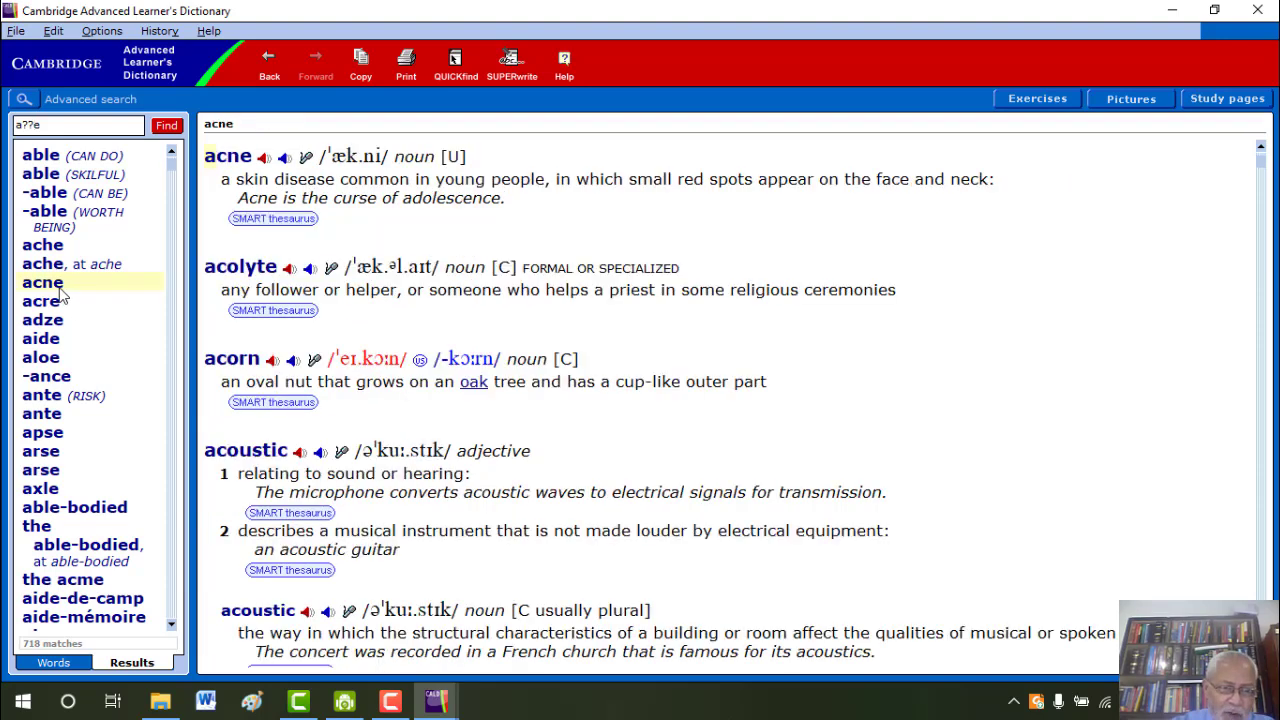
click(264, 159)
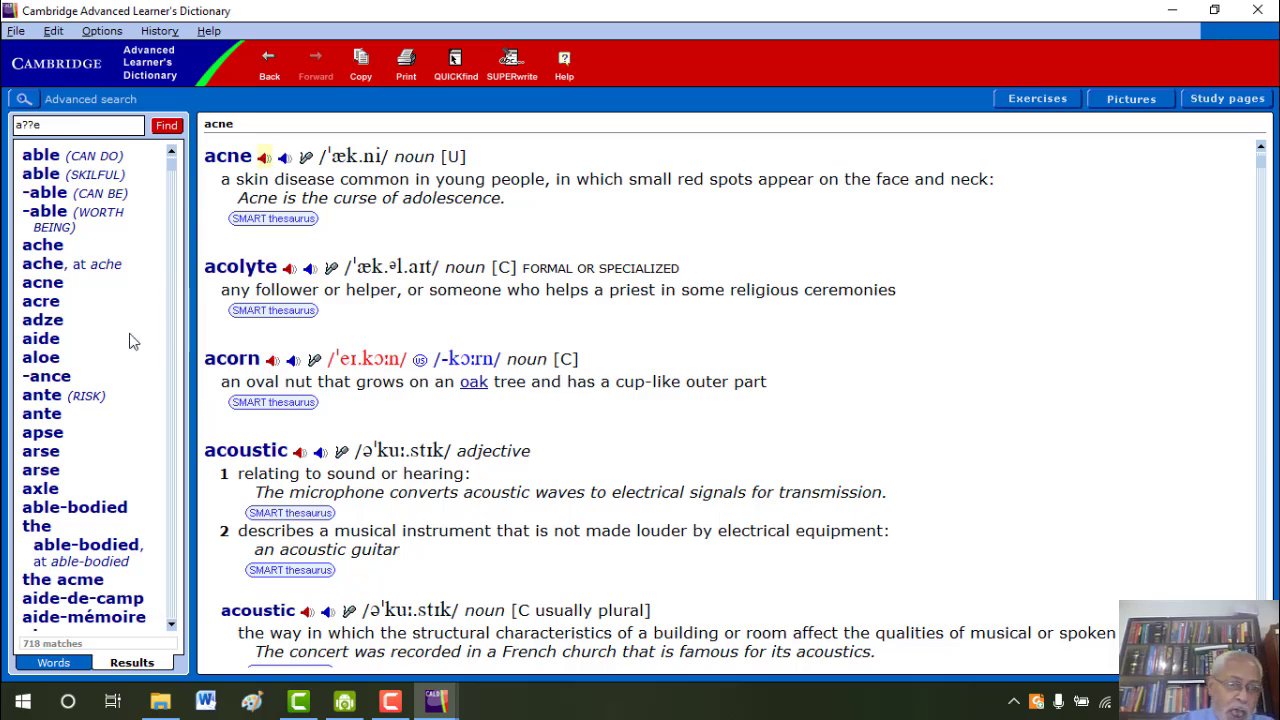
click(56, 302)
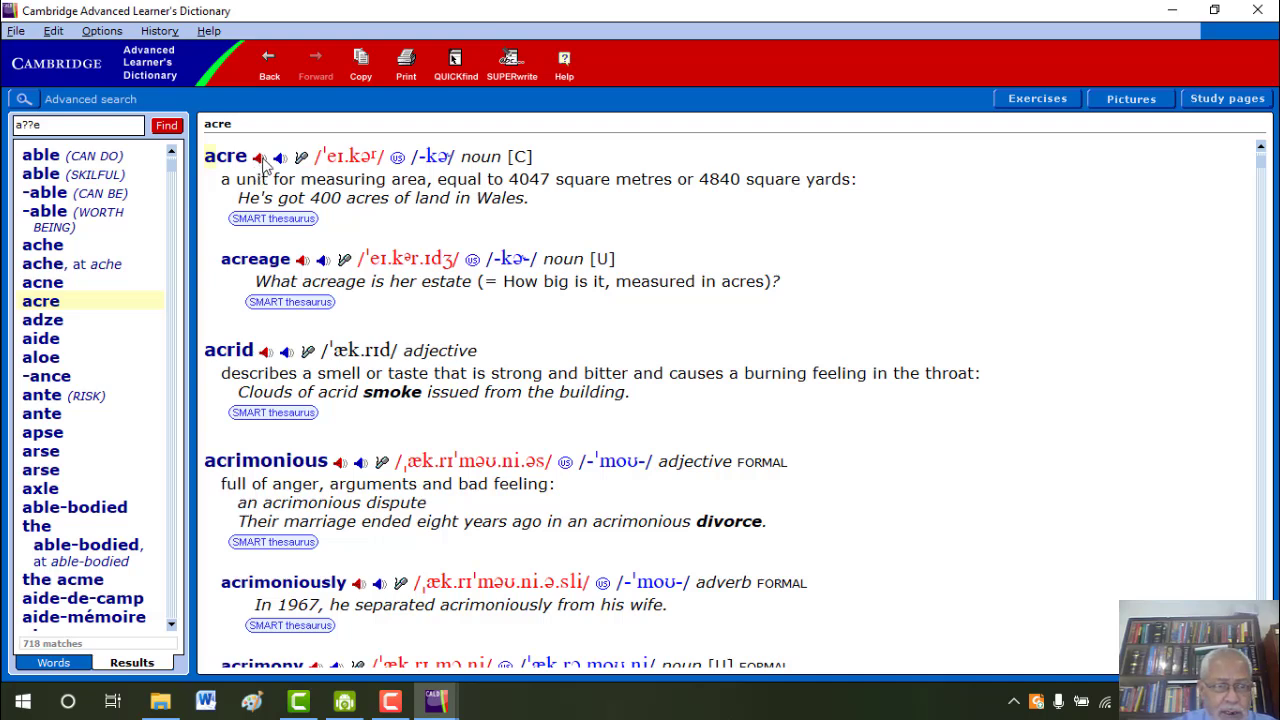
click(261, 159)
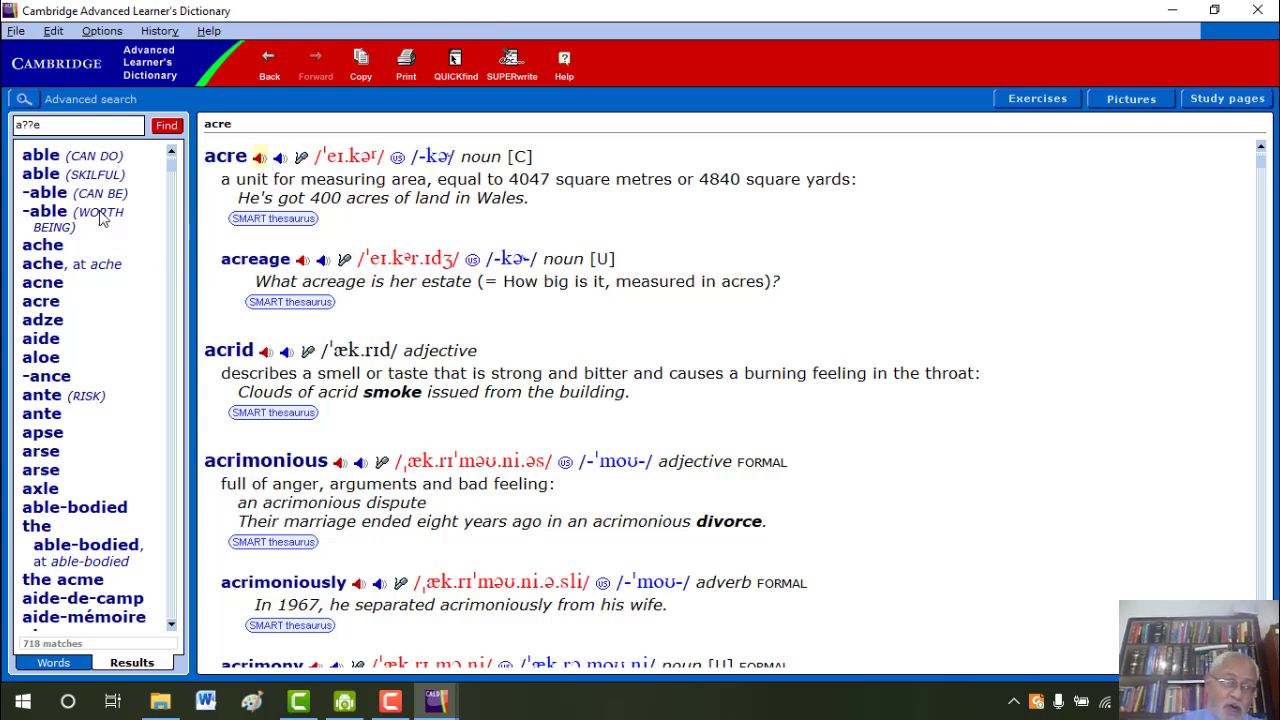
- Search the dictionary for 'home OR house' and view the fitting and palace entries among the matches
double_click(52, 125)
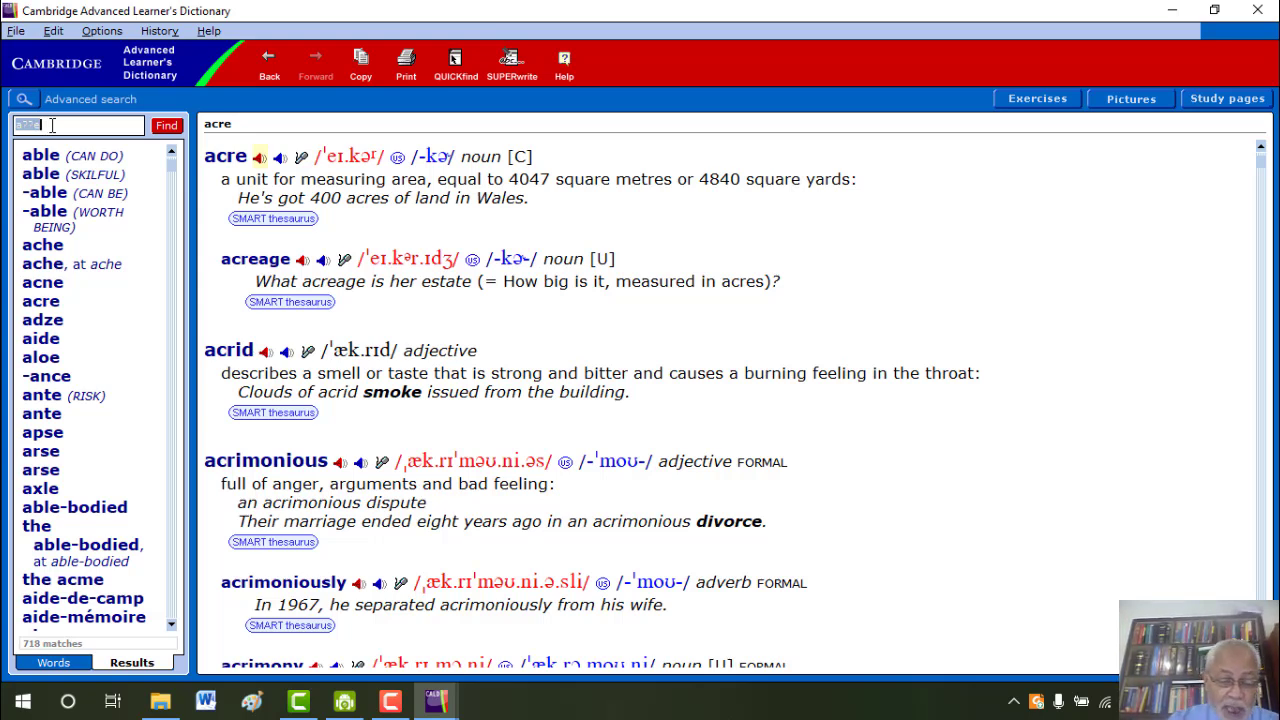
text(home)
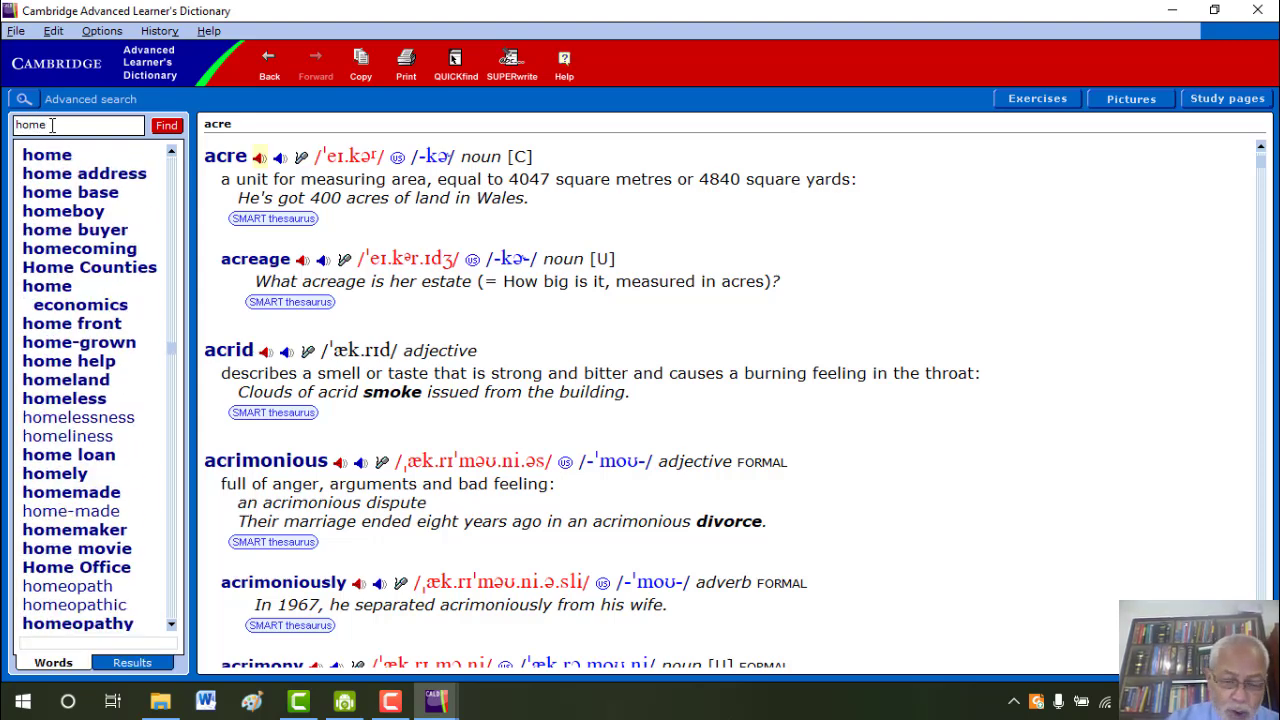
text( pr)
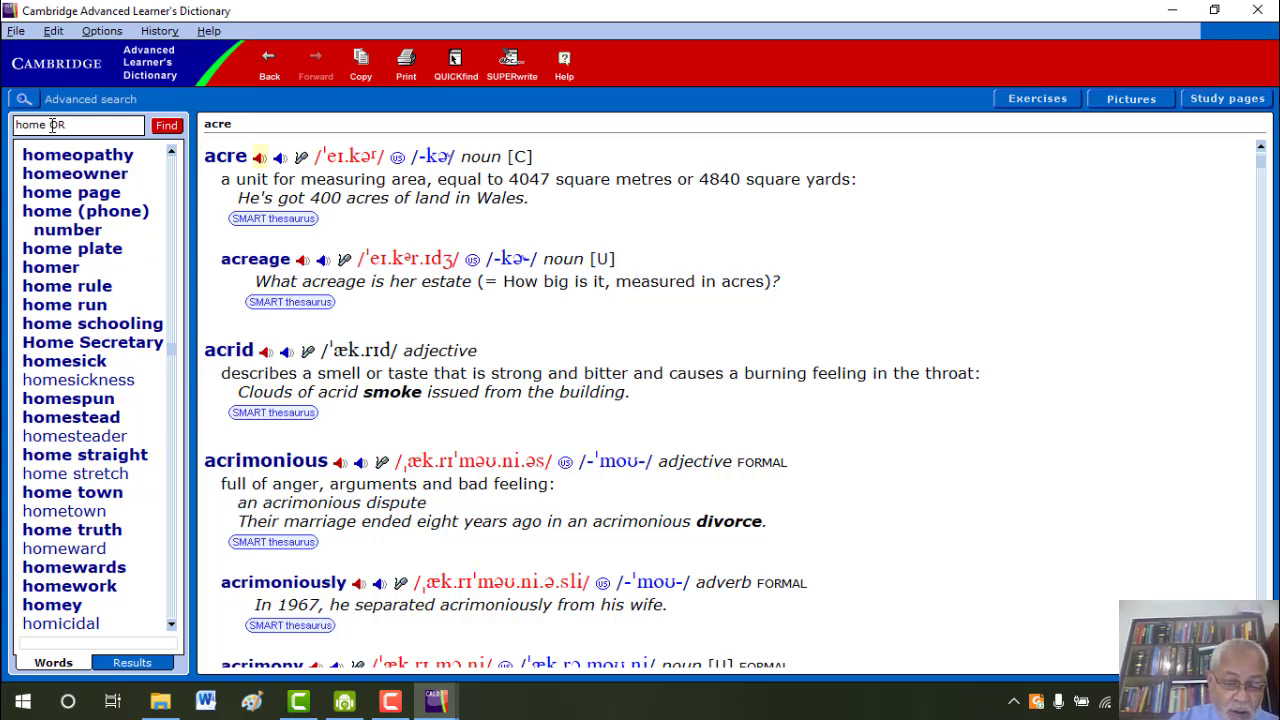
text( house)
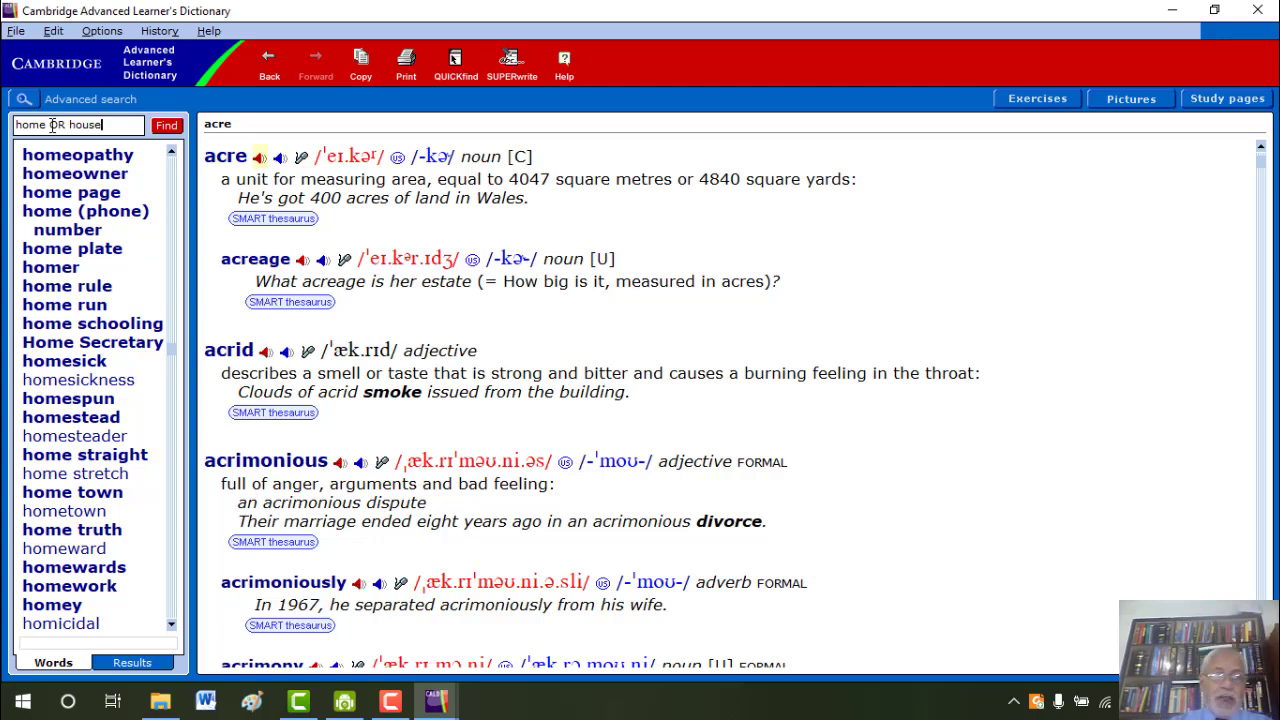
key(Return)
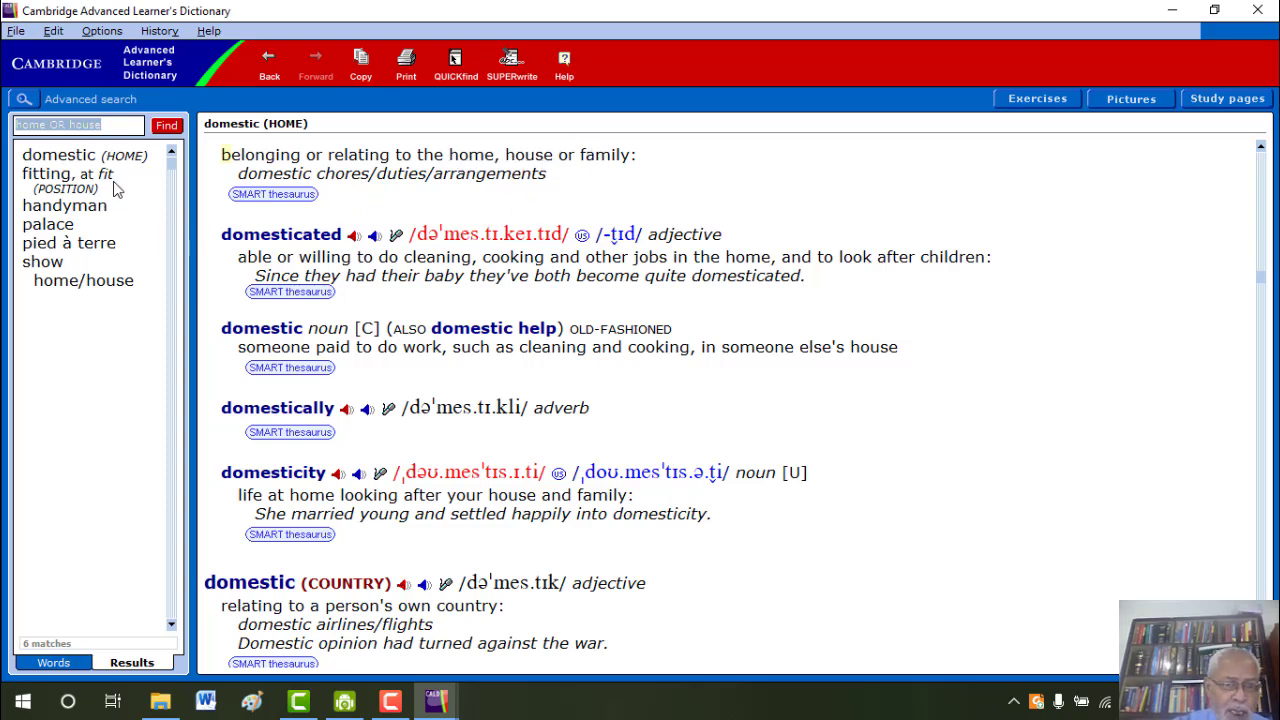
click(52, 179)
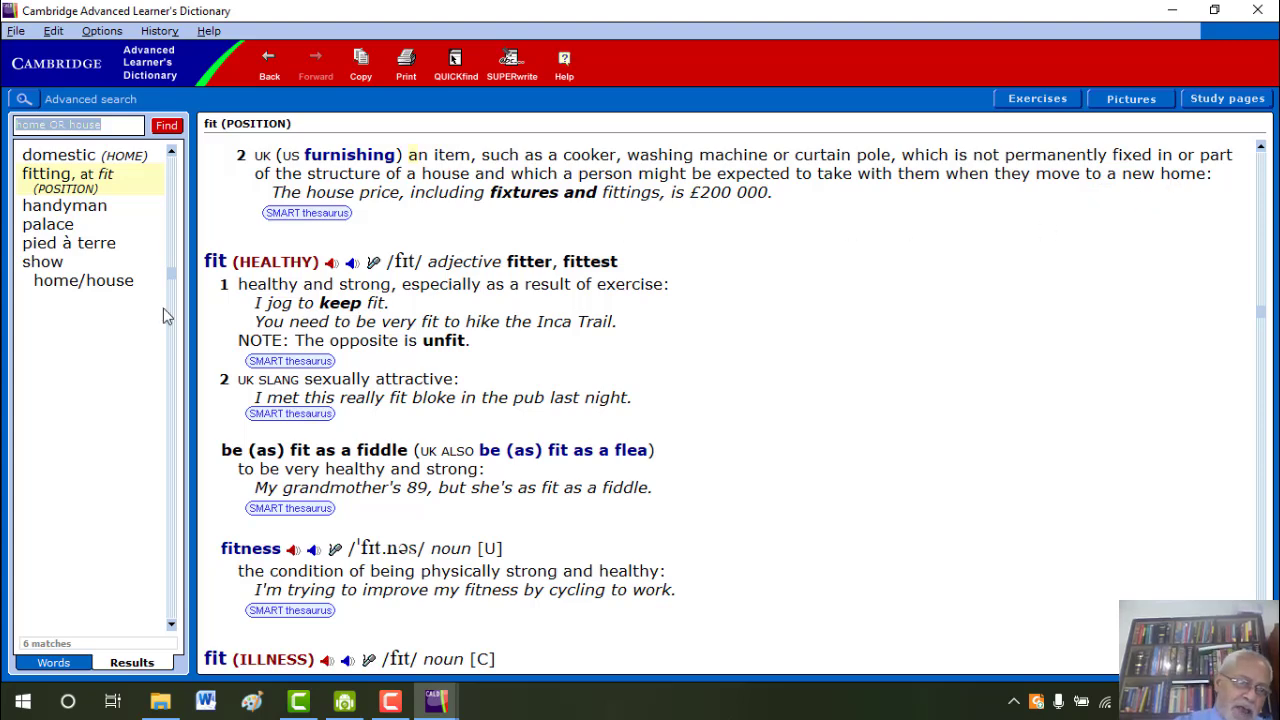
click(57, 227)
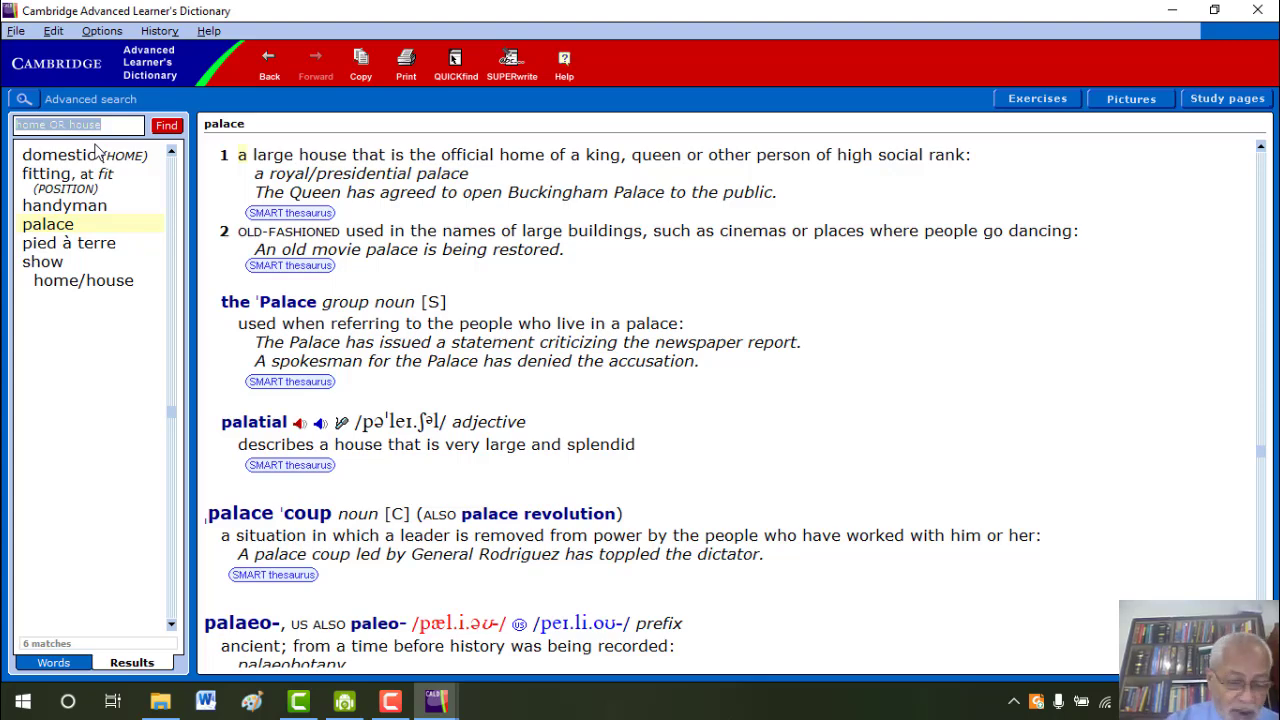
- Search for 'home AND house' and view the 'eat sb out of house and home', domesticity and handyman entries
text(home)
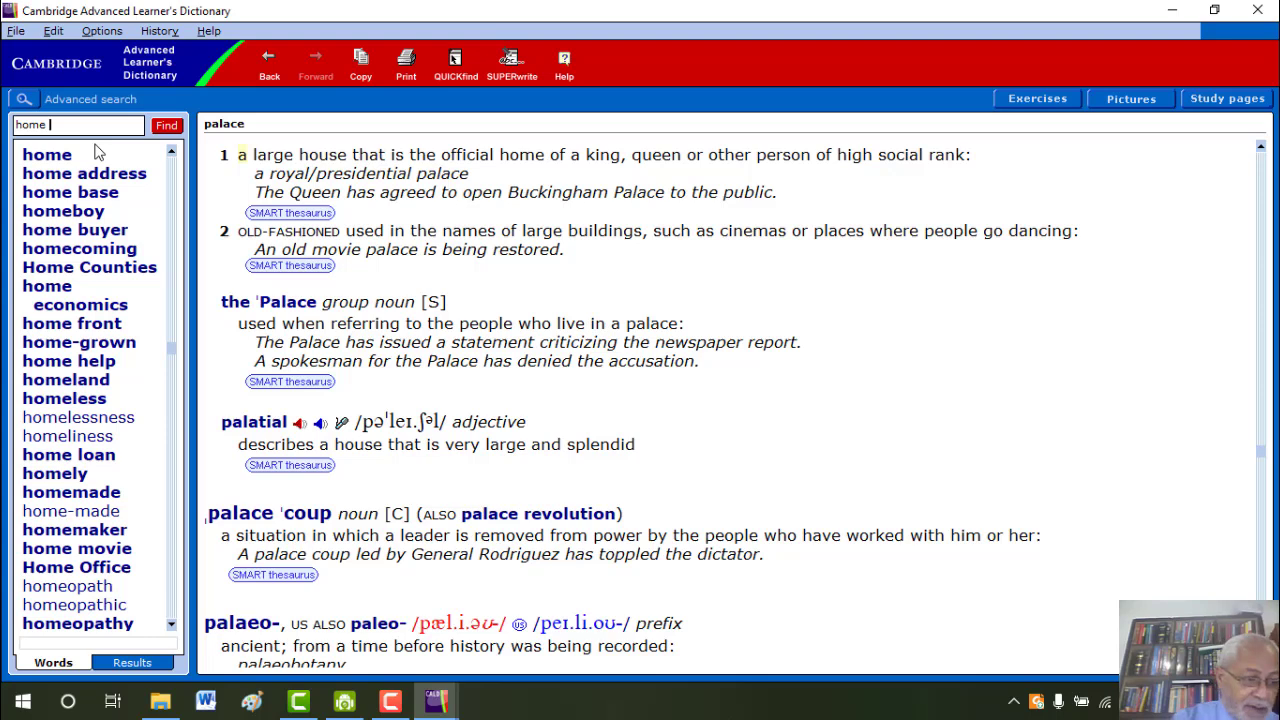
text( AND house)
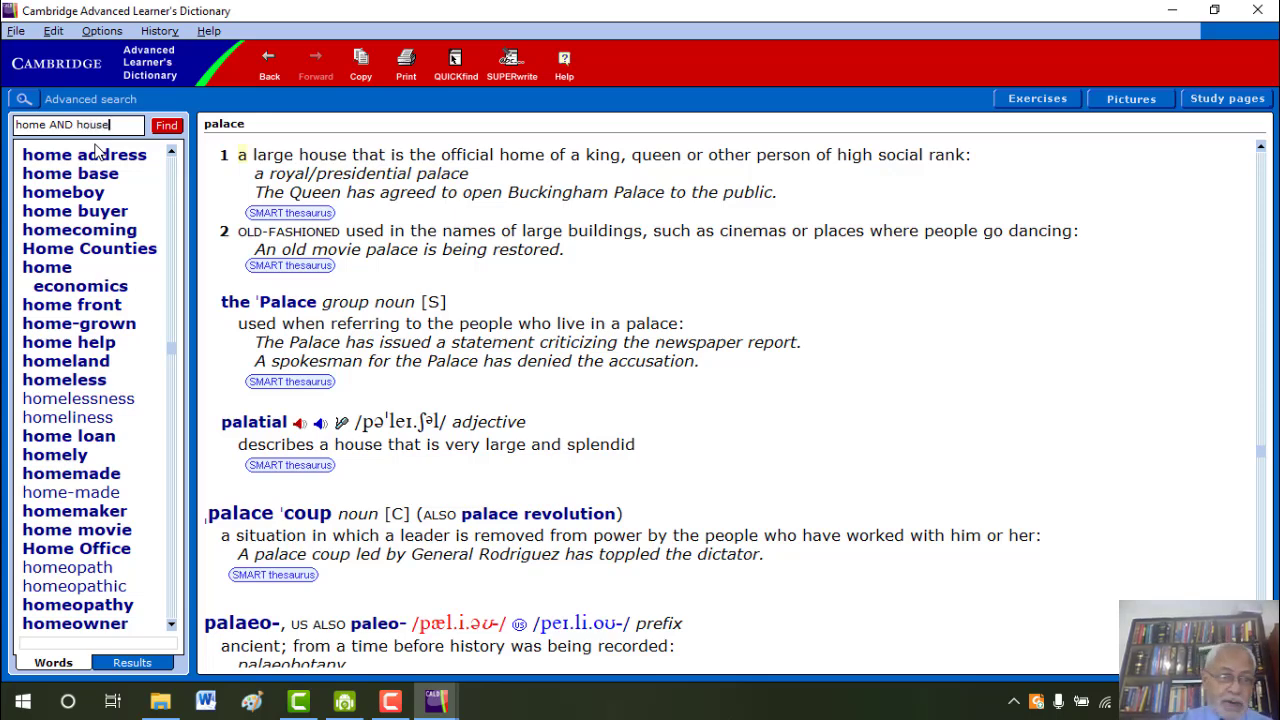
key(Return)
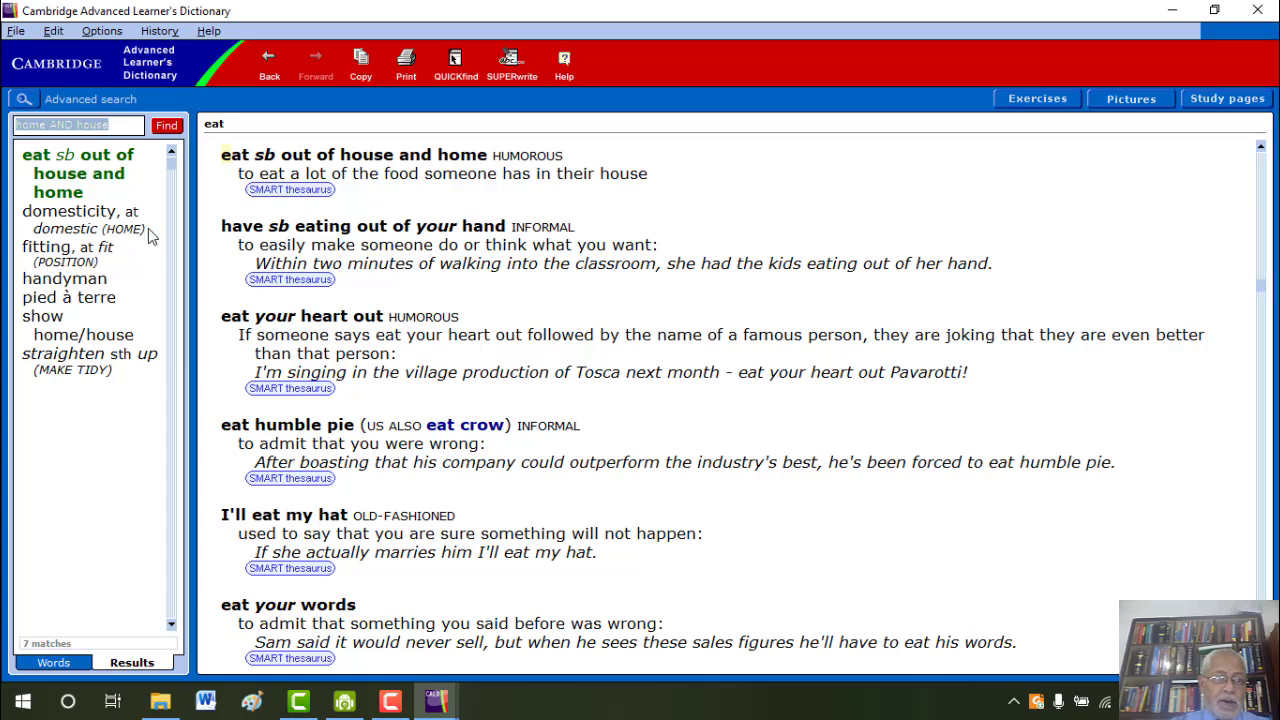
click(110, 186)
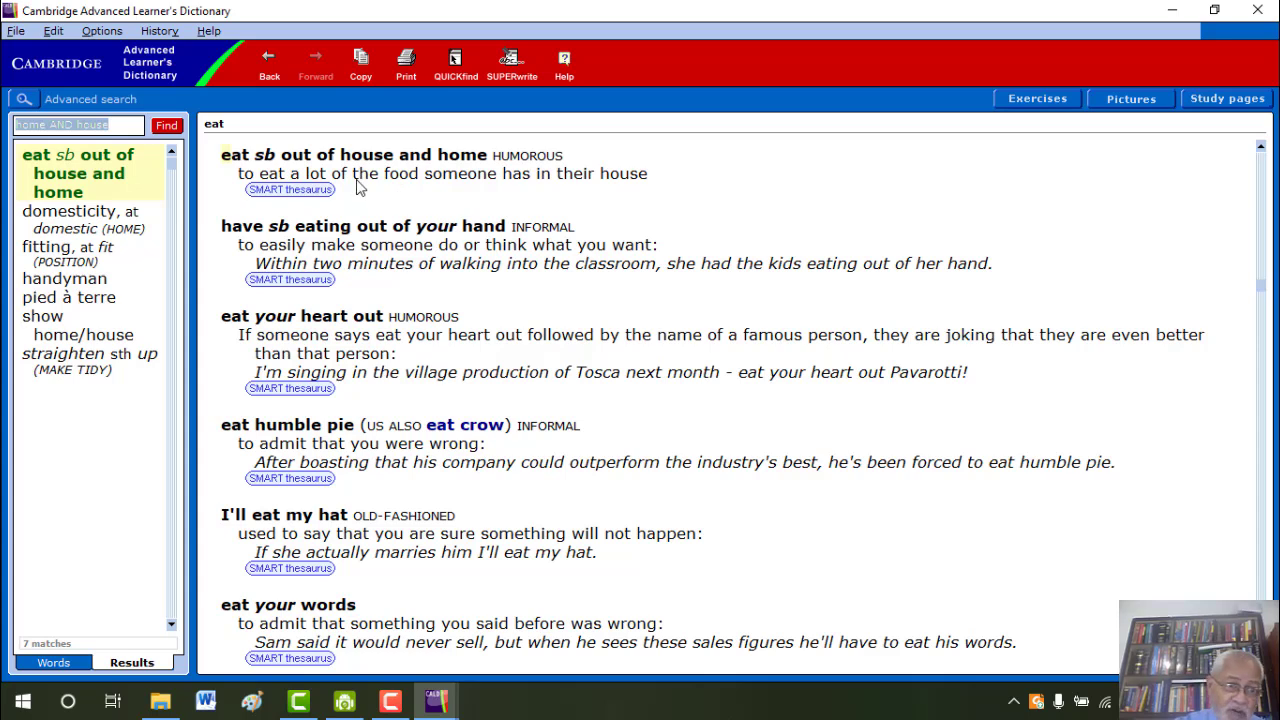
click(72, 221)
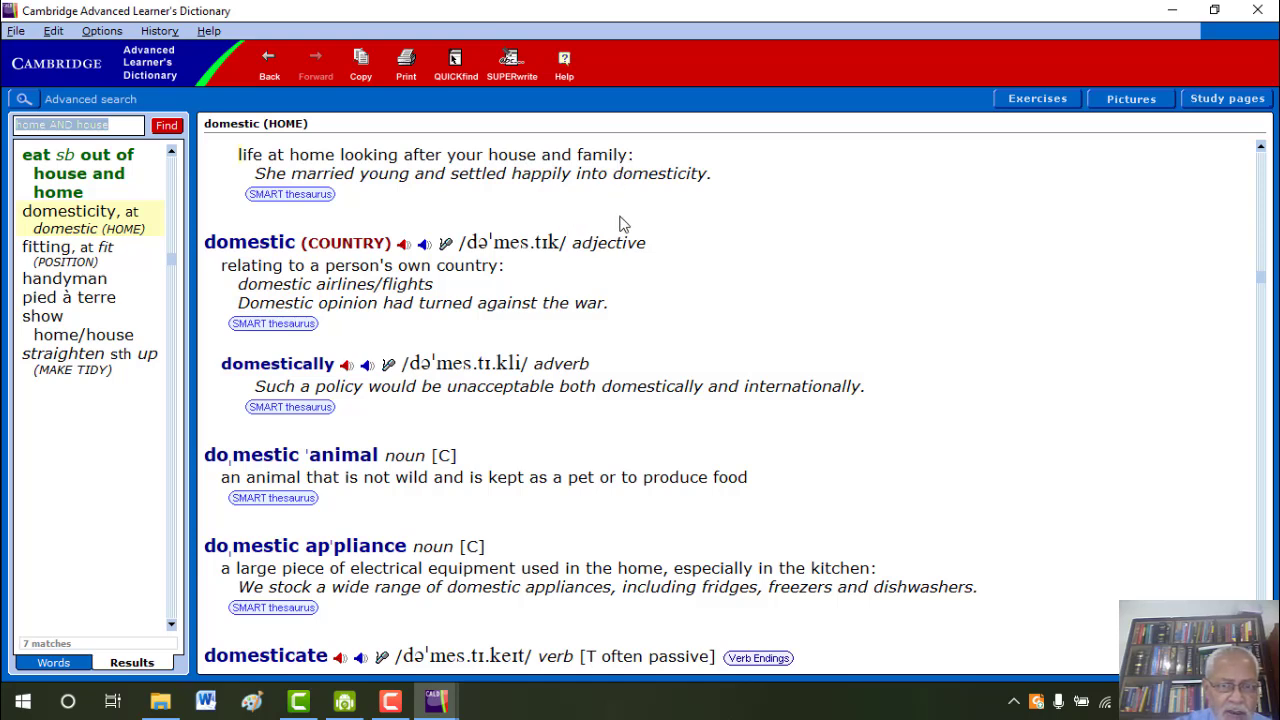
click(68, 283)
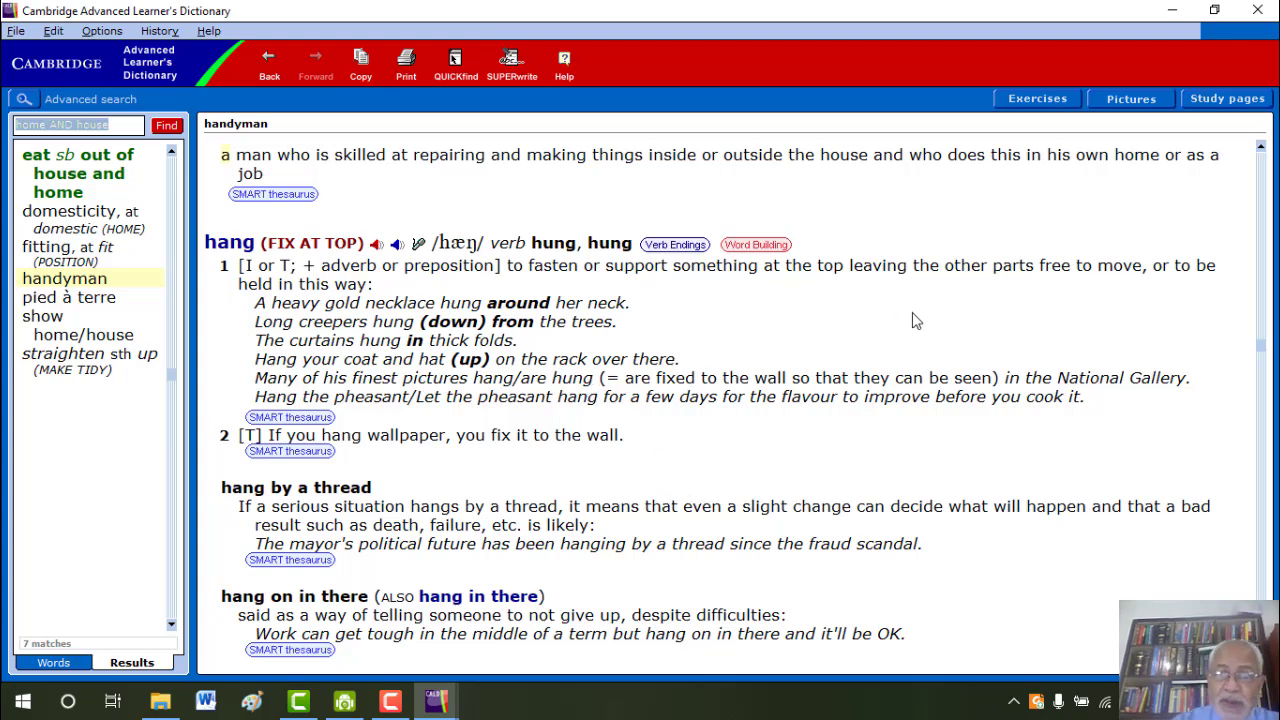
- Close the dictionary and go back to the 'Dictionaries to upload' folder in File Explorer
click(1259, 11)
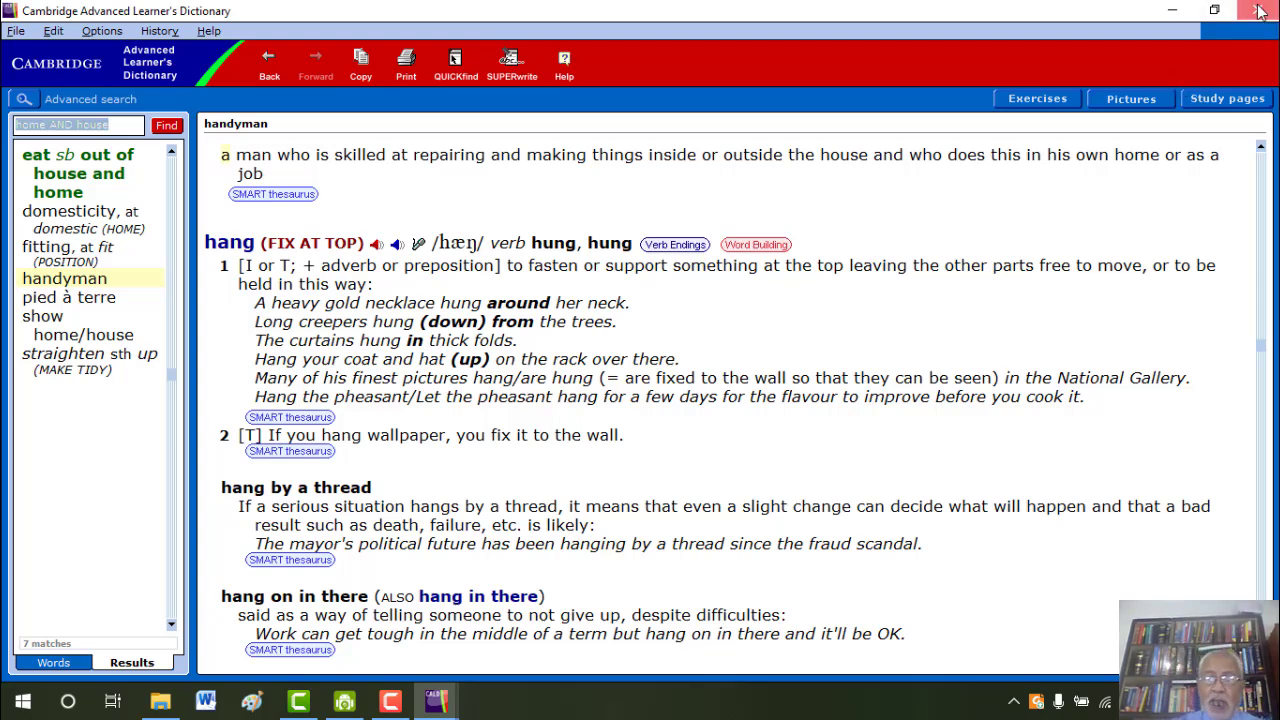
click(592, 396)
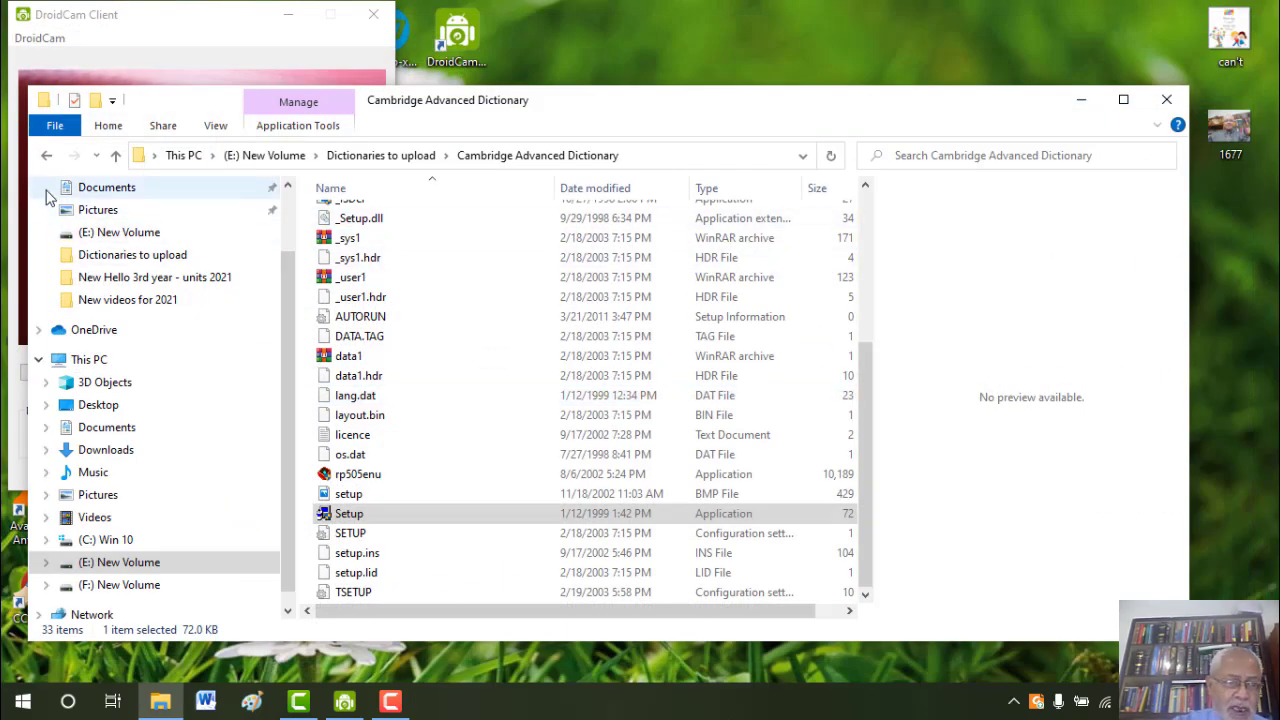
click(47, 157)
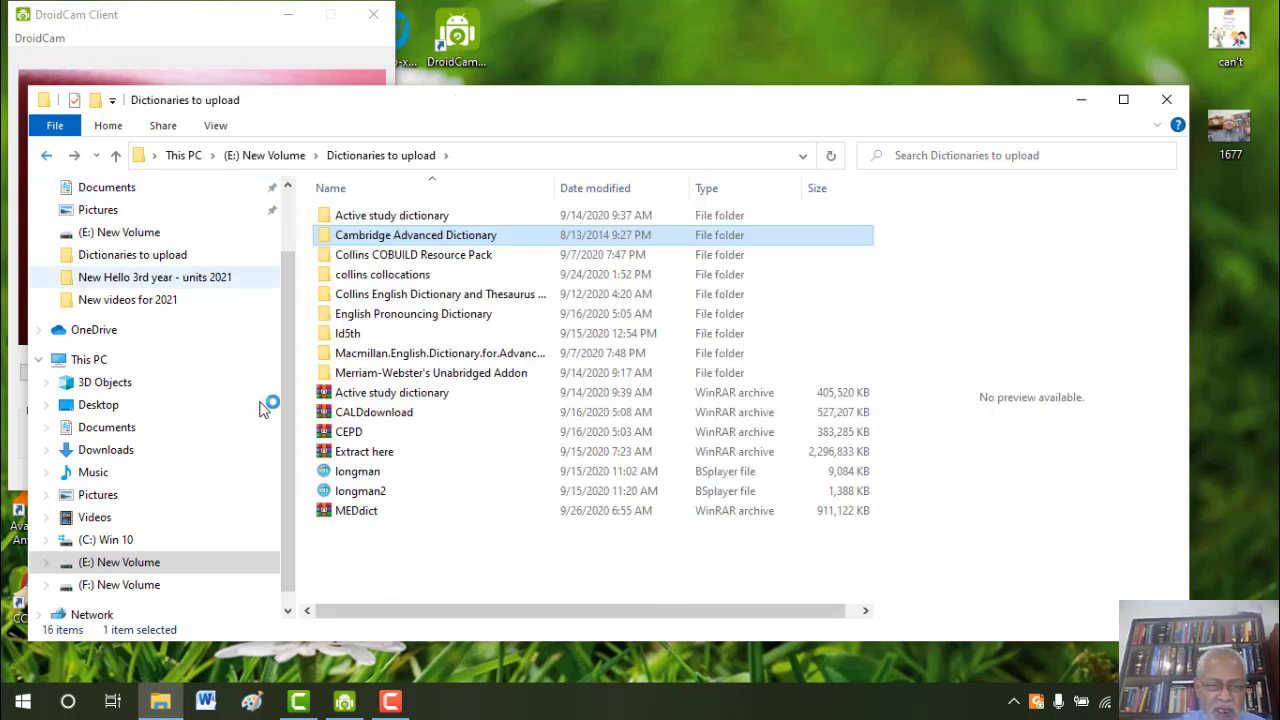
click(348, 436)
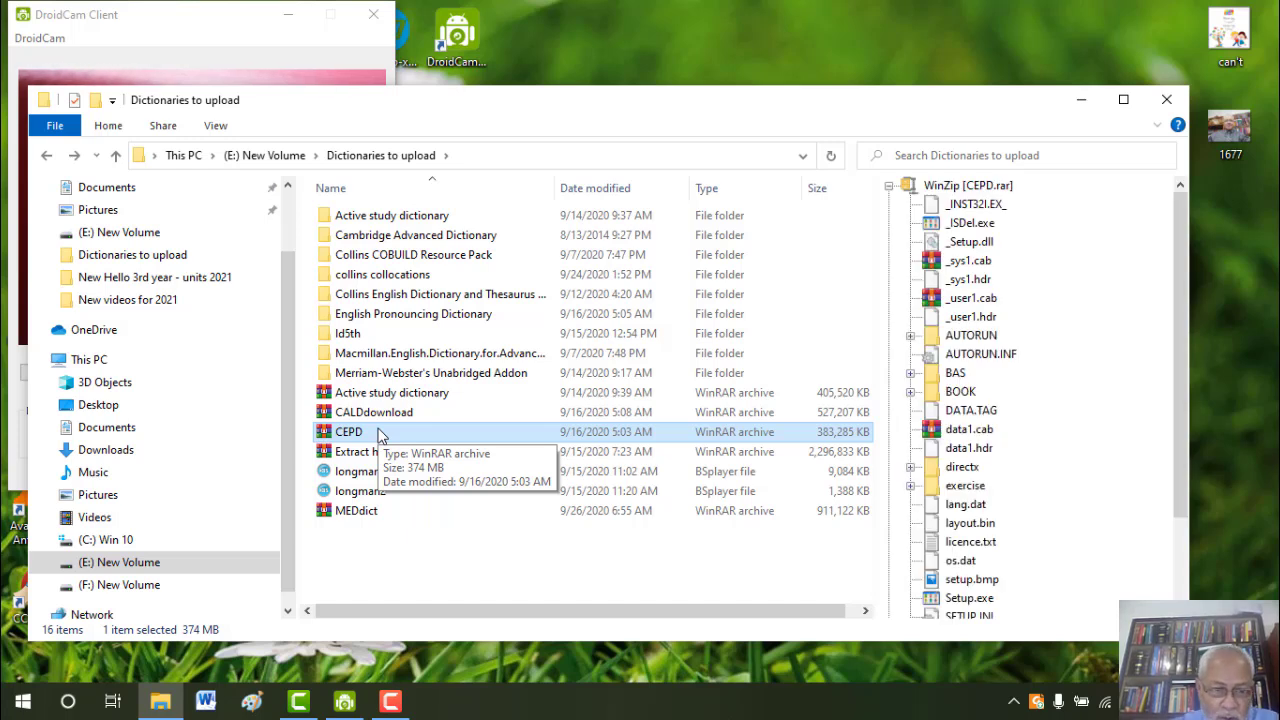
right_click(378, 433)
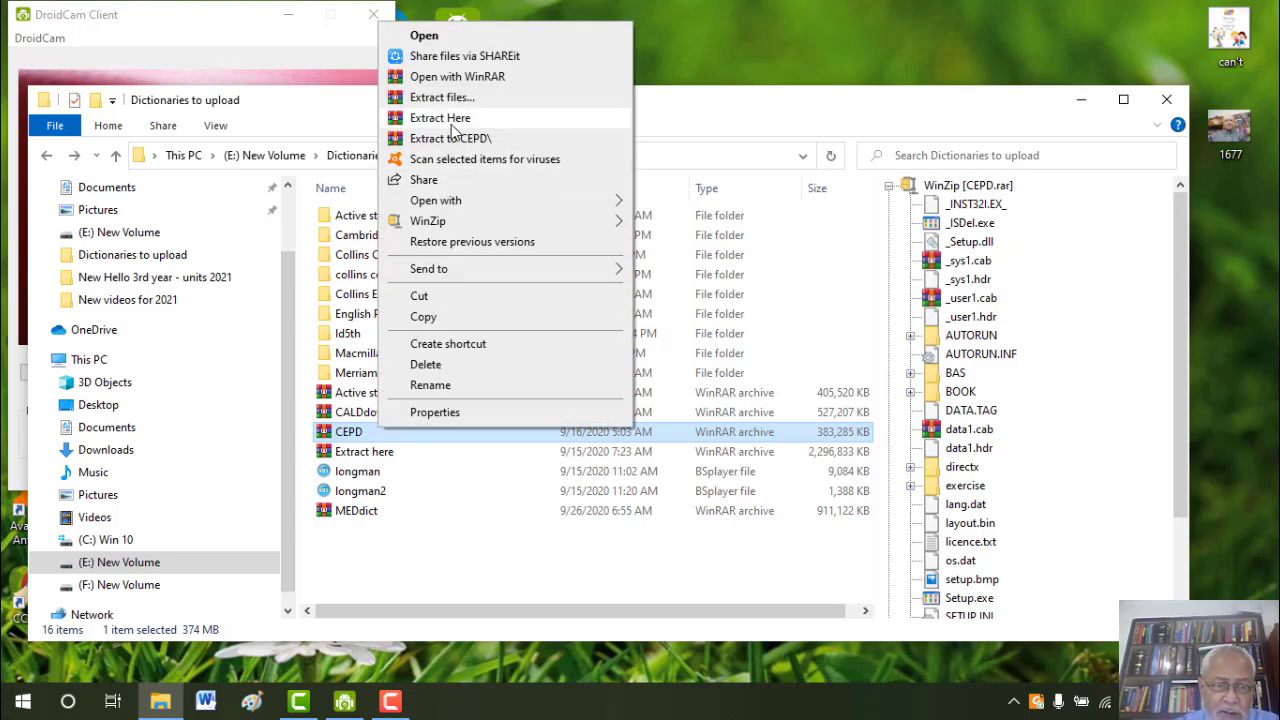
click(827, 275)
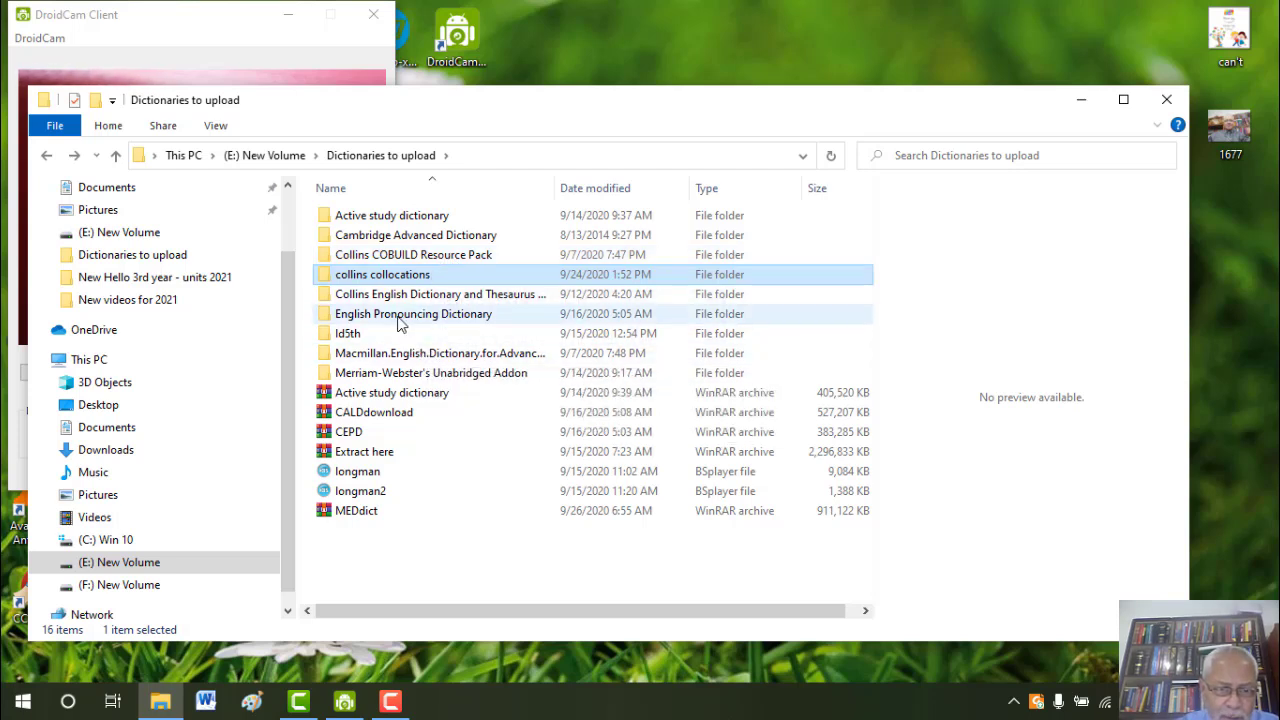
- Try to run the Setup application from the English Pronouncing Dictionary folder
double_click(427, 318)
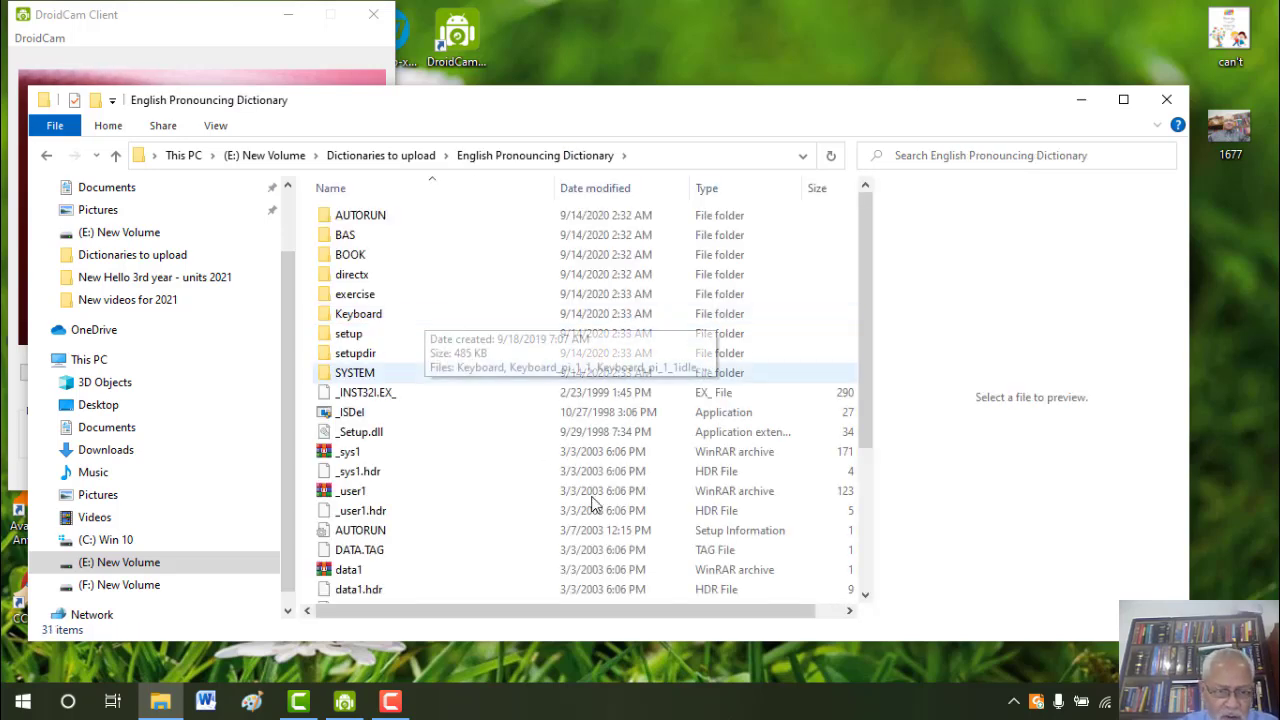
click(865, 597)
click(865, 597)
click(865, 597)
click(865, 597)
click(865, 597)
click(865, 597)
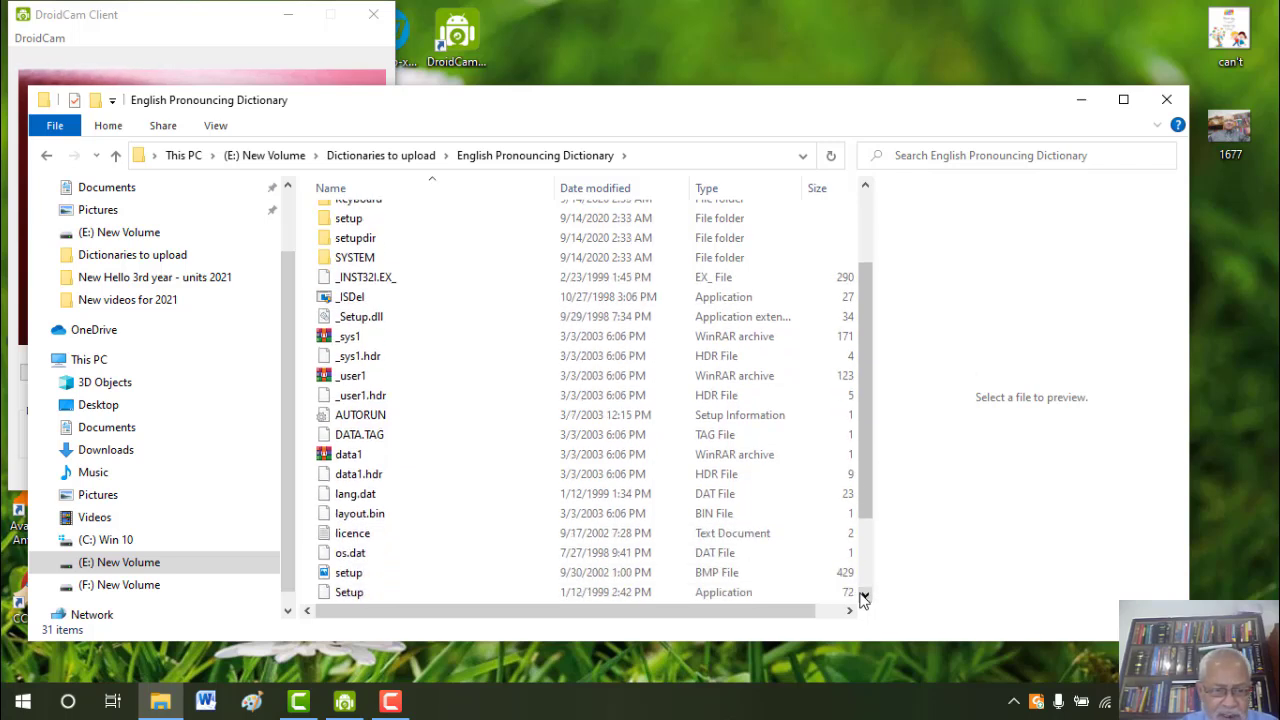
click(865, 597)
click(865, 597)
click(865, 597)
click(865, 597)
click(865, 597)
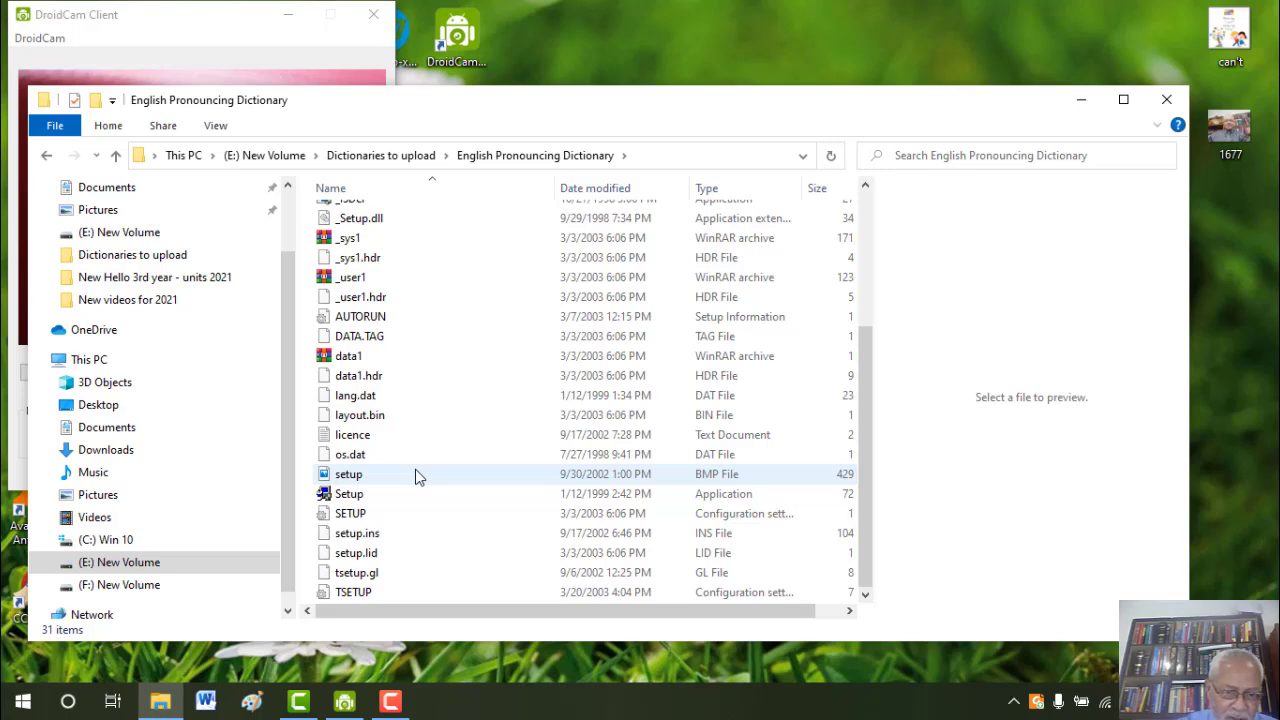
click(361, 499)
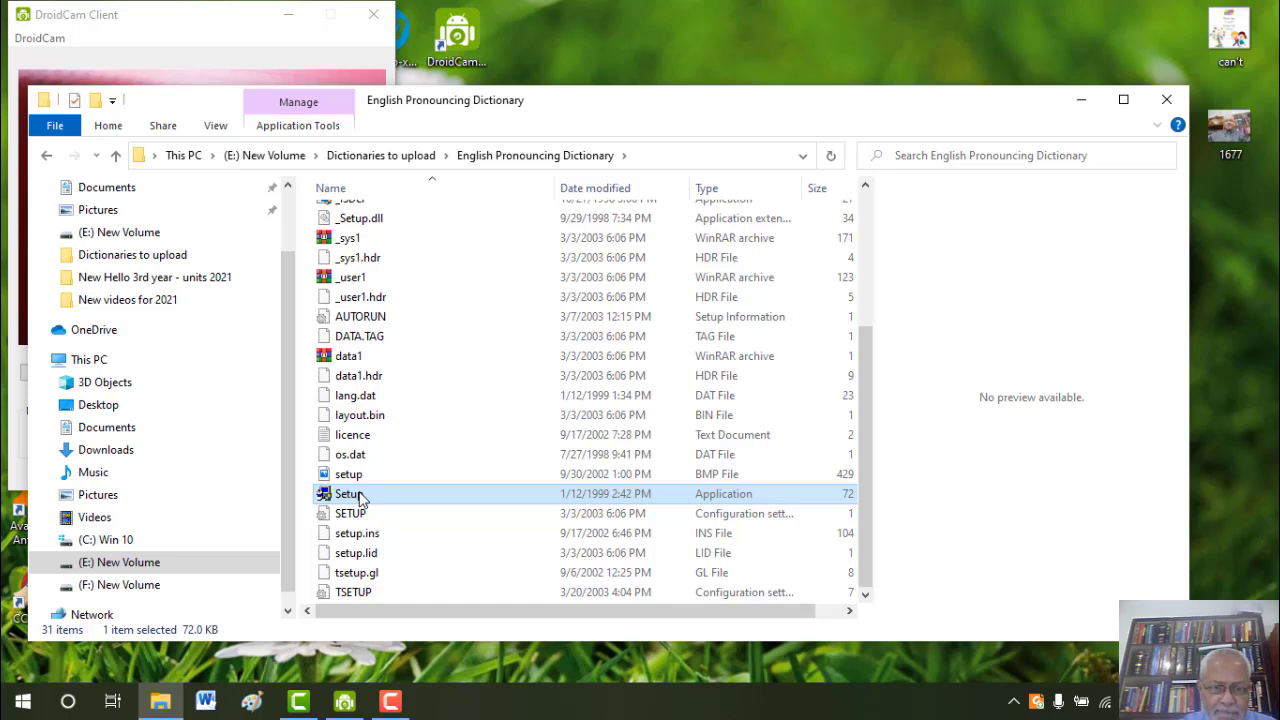
double_click(361, 499)
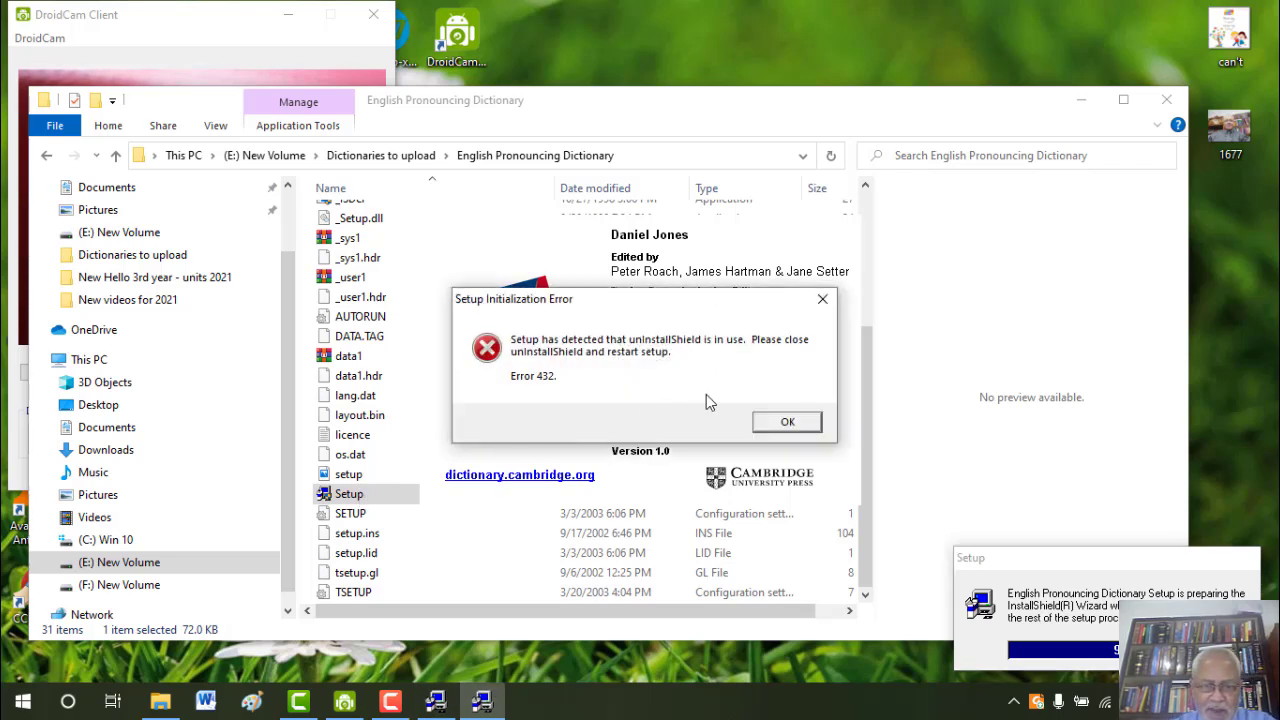
click(786, 424)
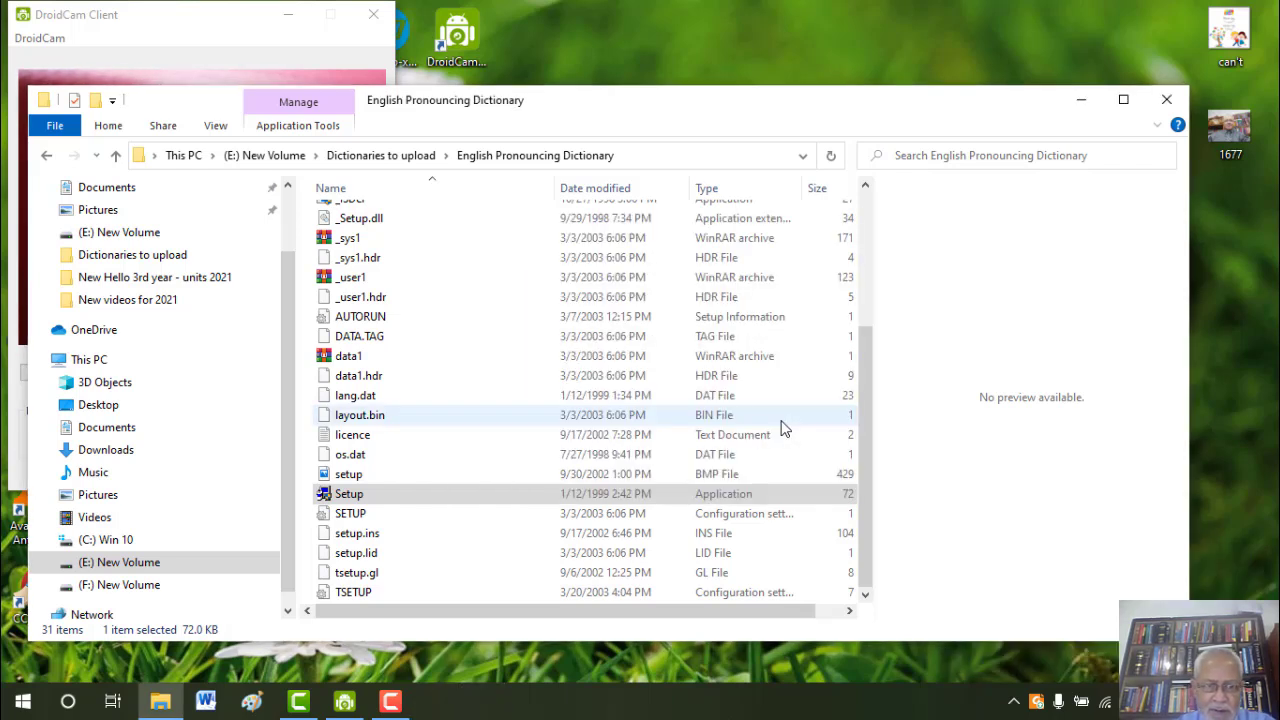
- Return to the 'Dictionaries to upload' folder and extract the CEPD archive directly into it
click(44, 156)
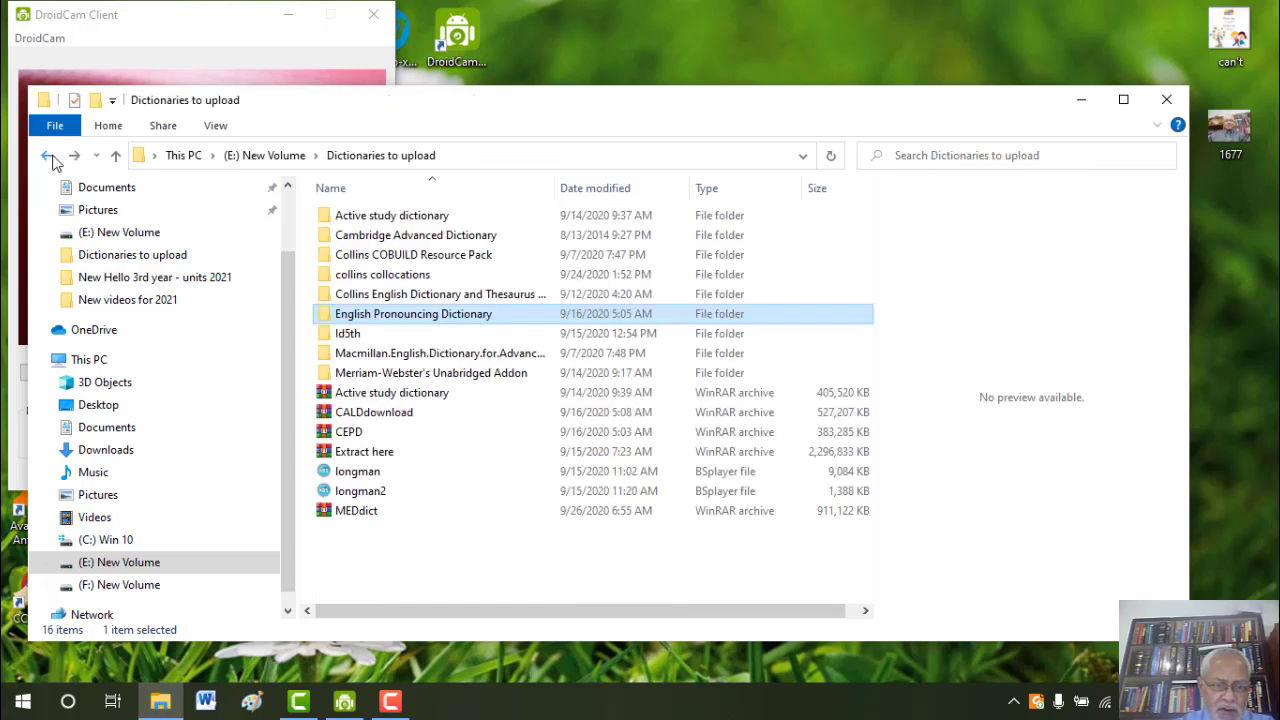
click(349, 432)
right_click(349, 433)
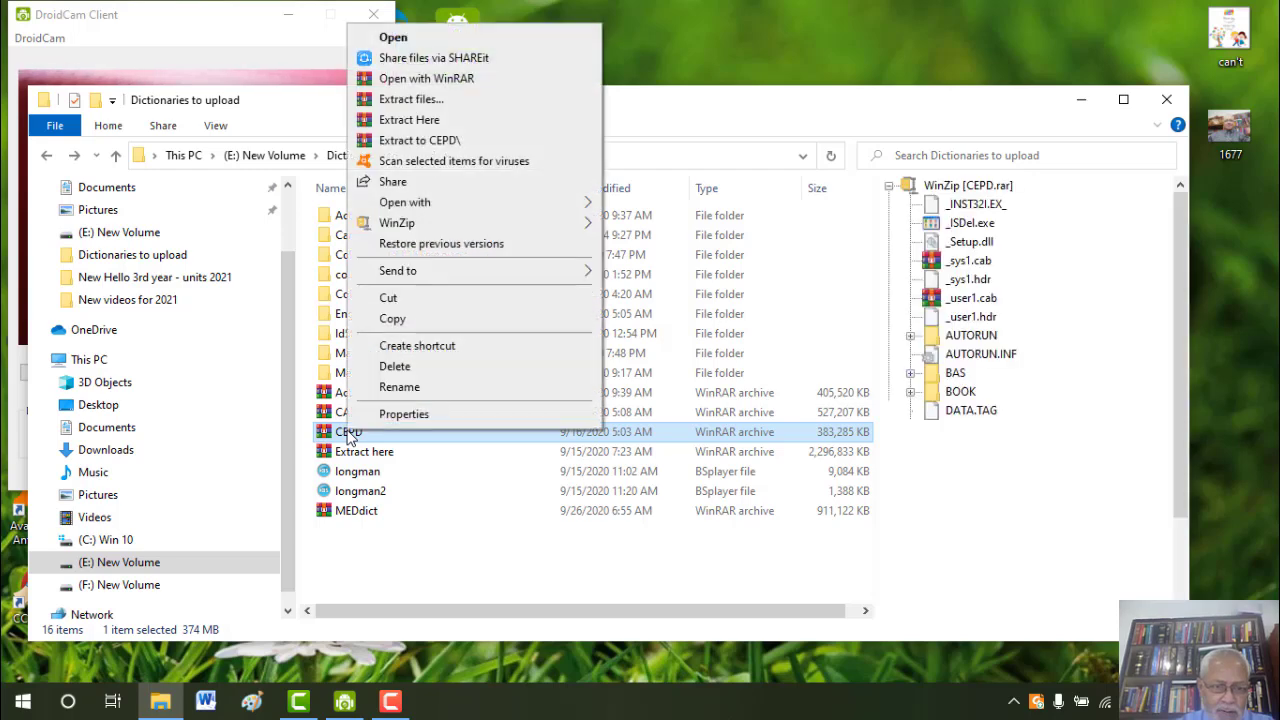
click(432, 121)
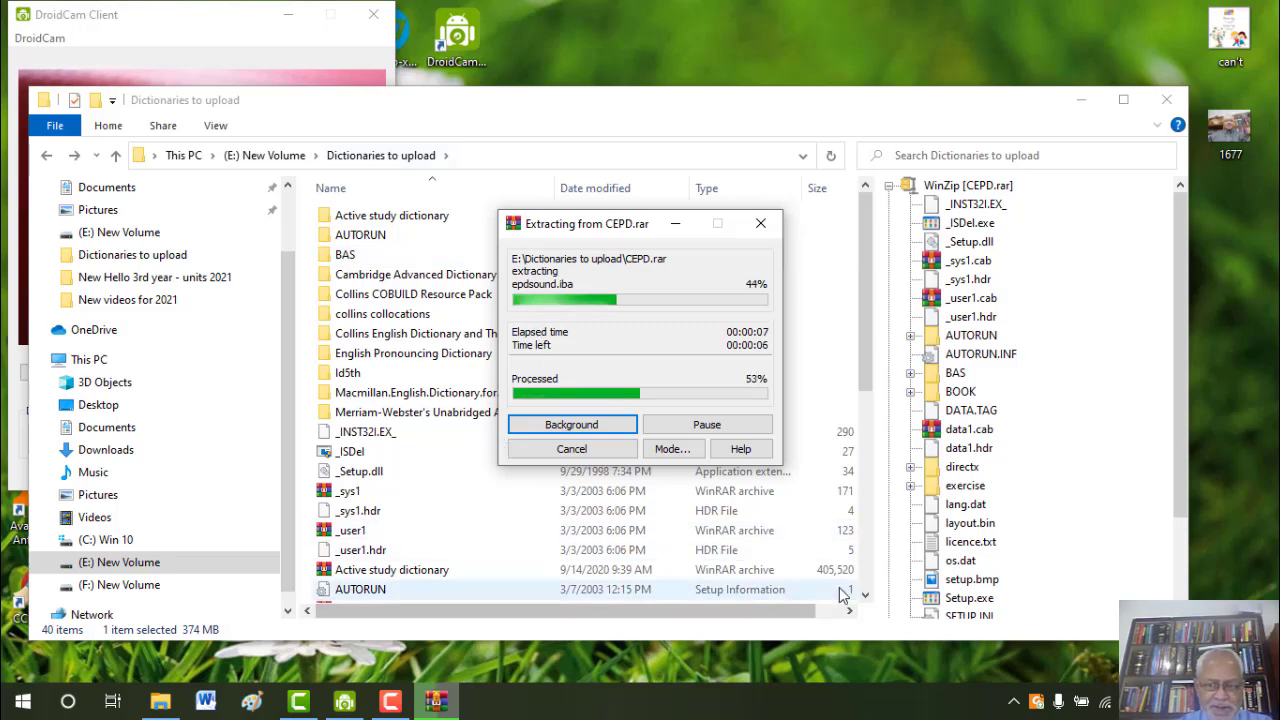
drag(866, 597, 866, 597)
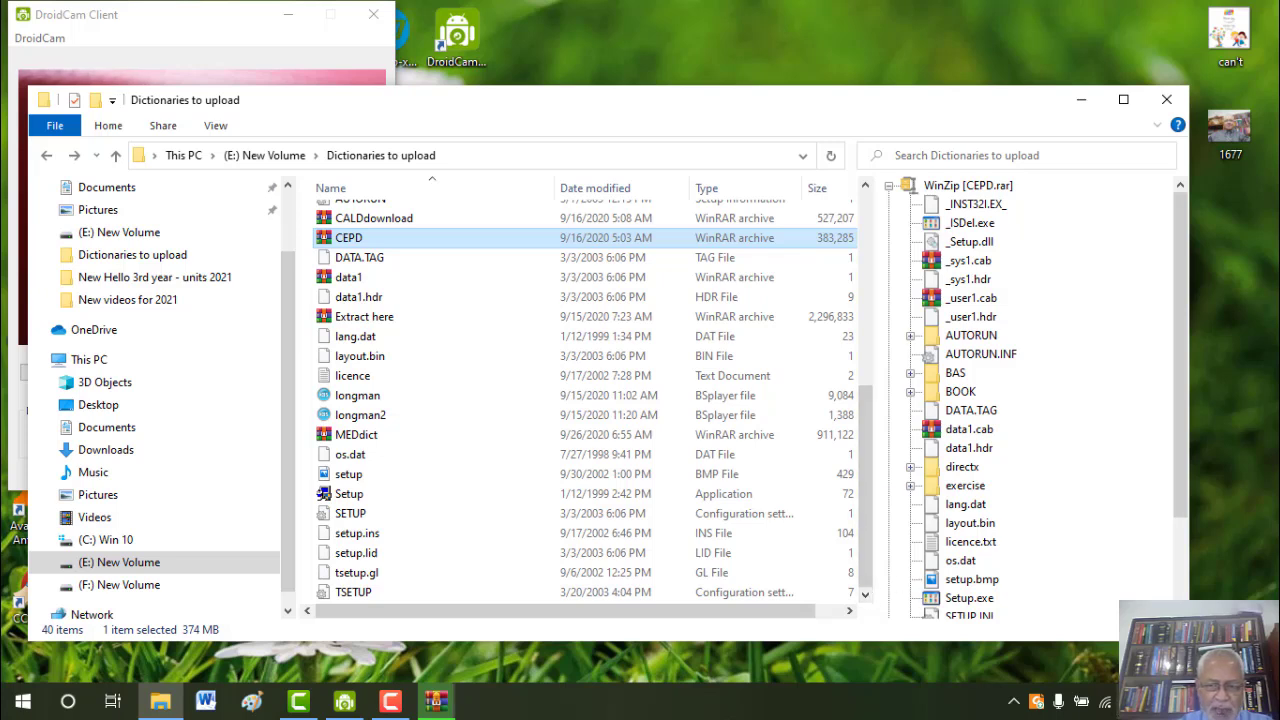
- Open the list of available Wi-Fi networks
click(1105, 706)
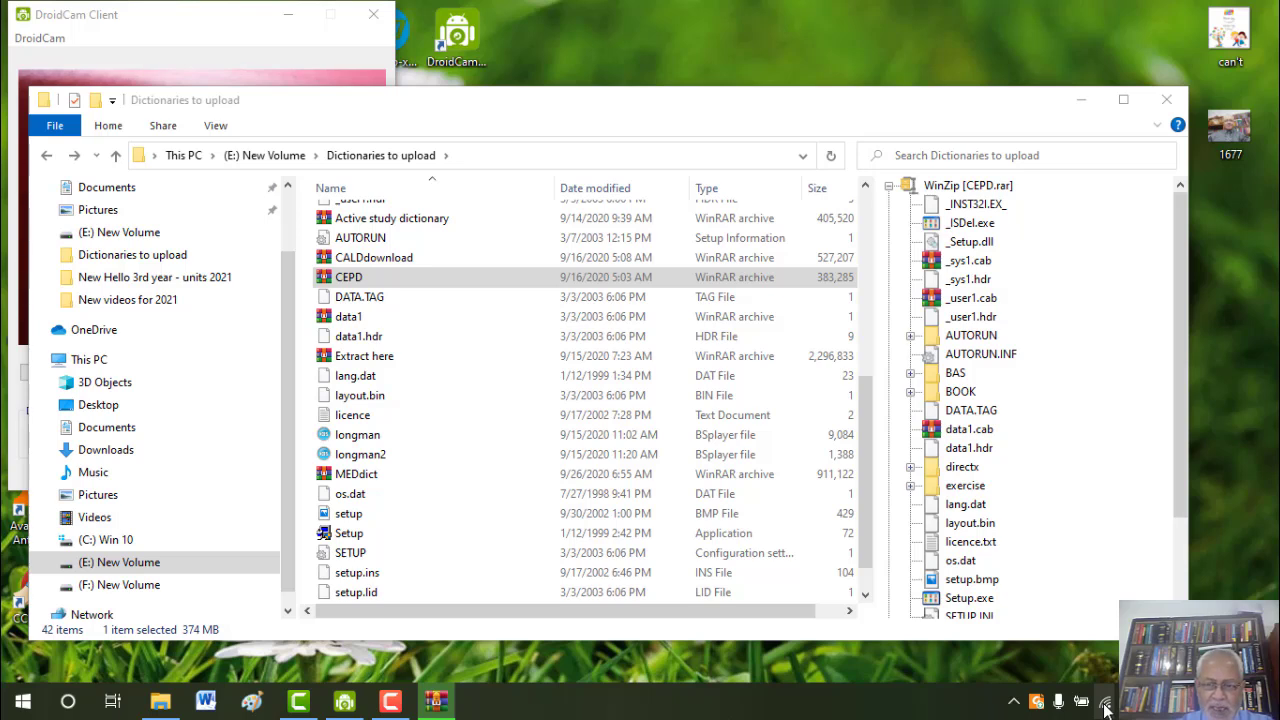
click(1105, 706)
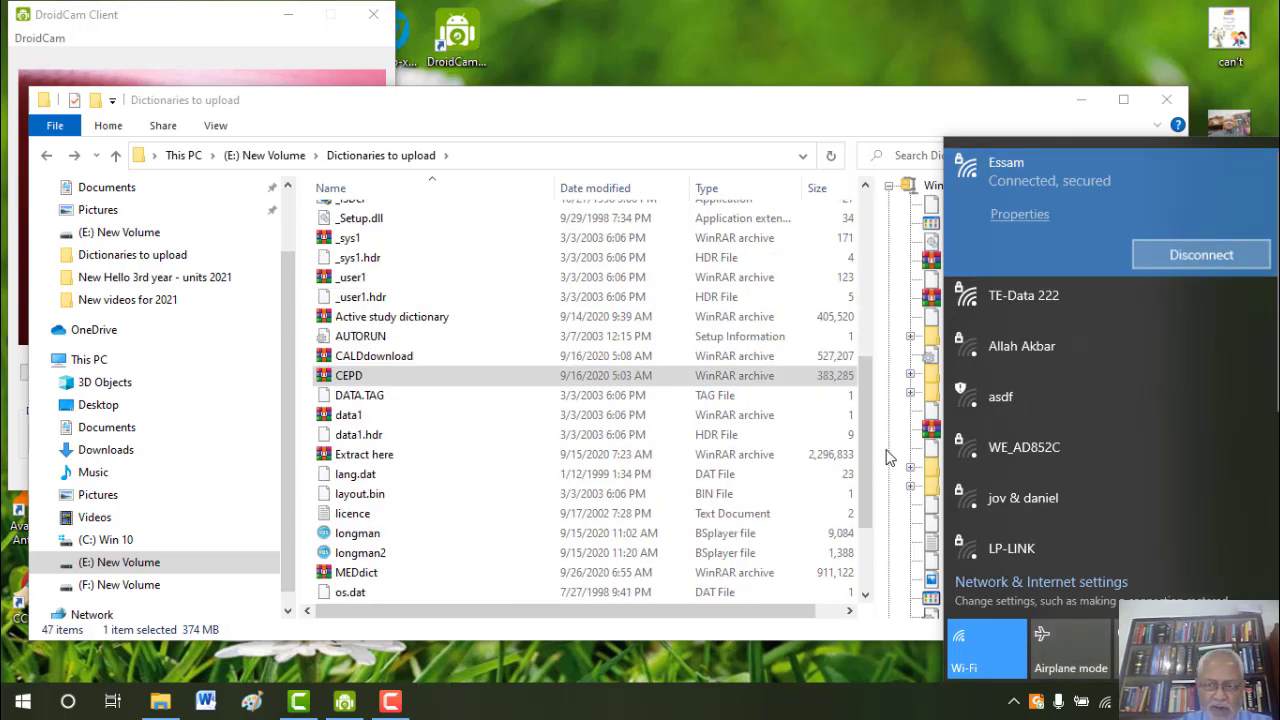
- Disconnect from the Wi-Fi network and disable the Avast shields for 1 hour
click(1036, 705)
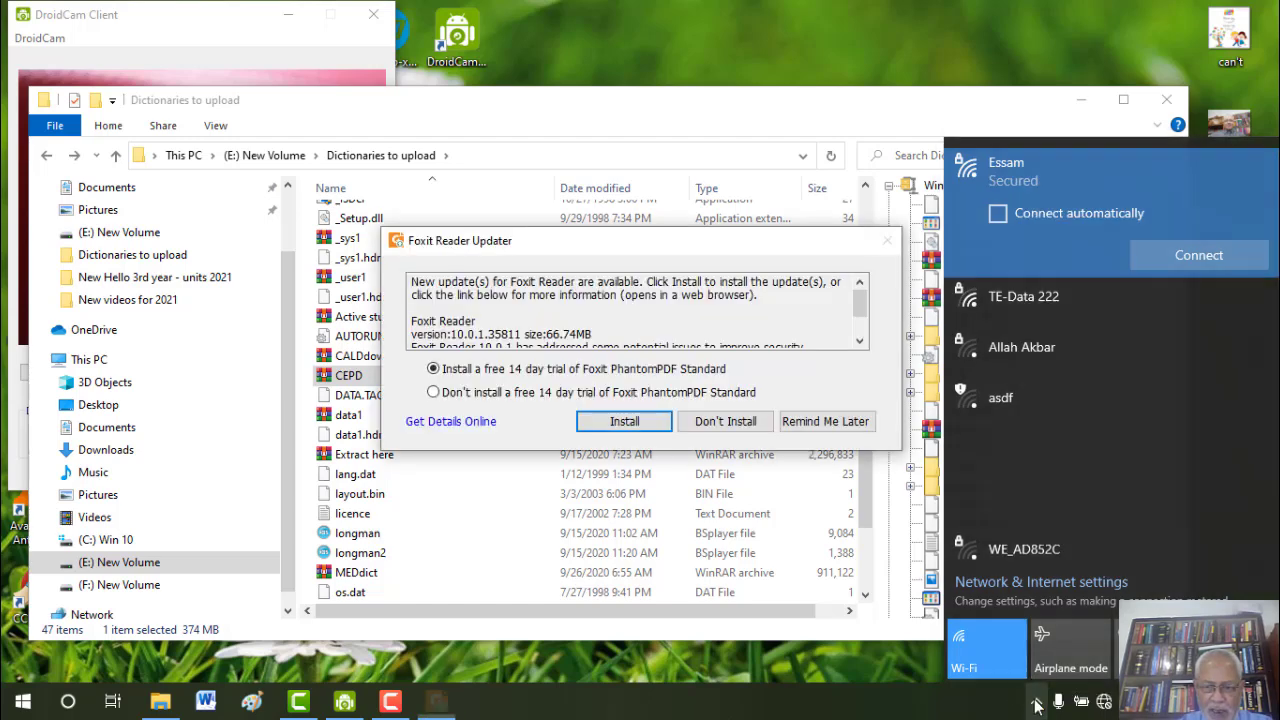
right_click(1036, 705)
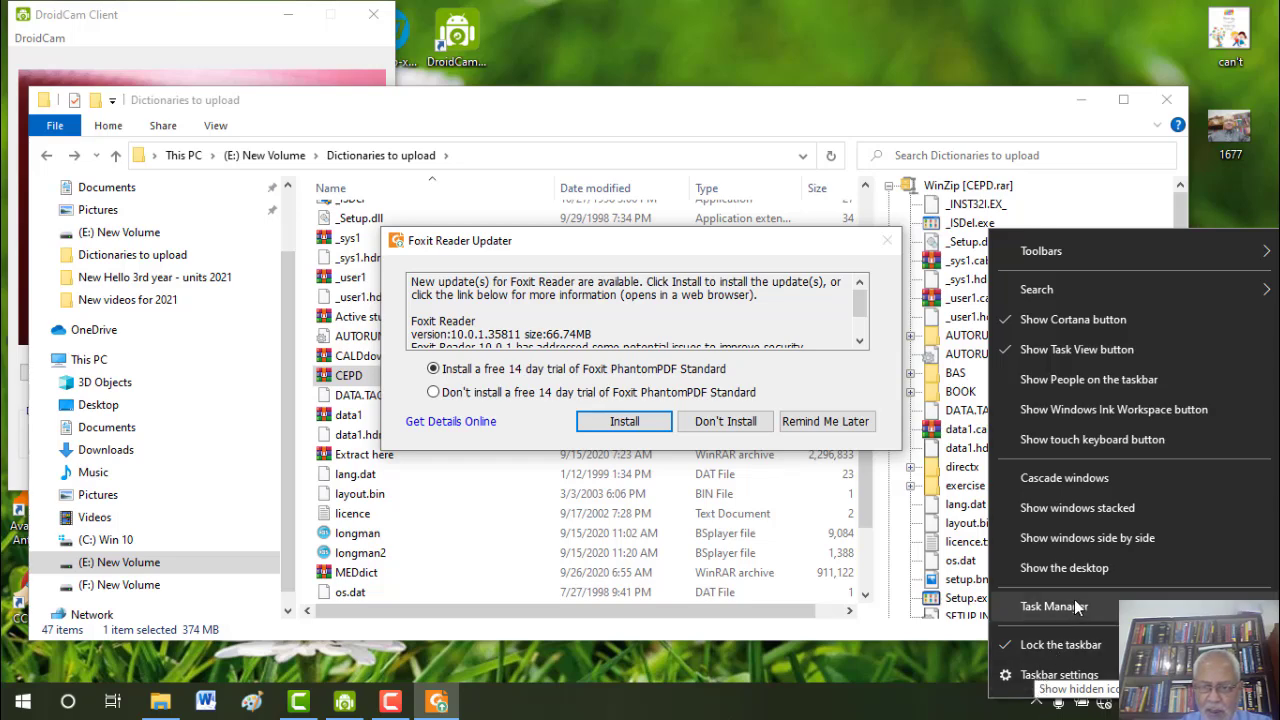
click(1038, 702)
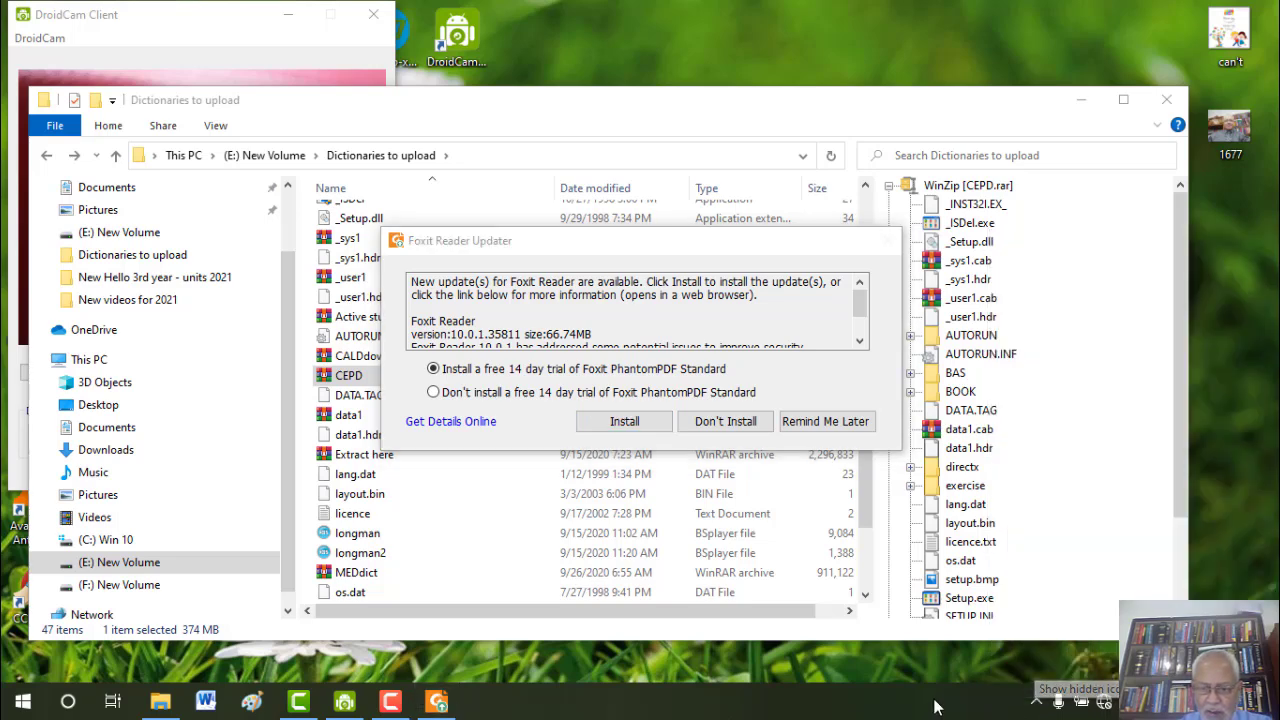
click(1038, 702)
click(1038, 702)
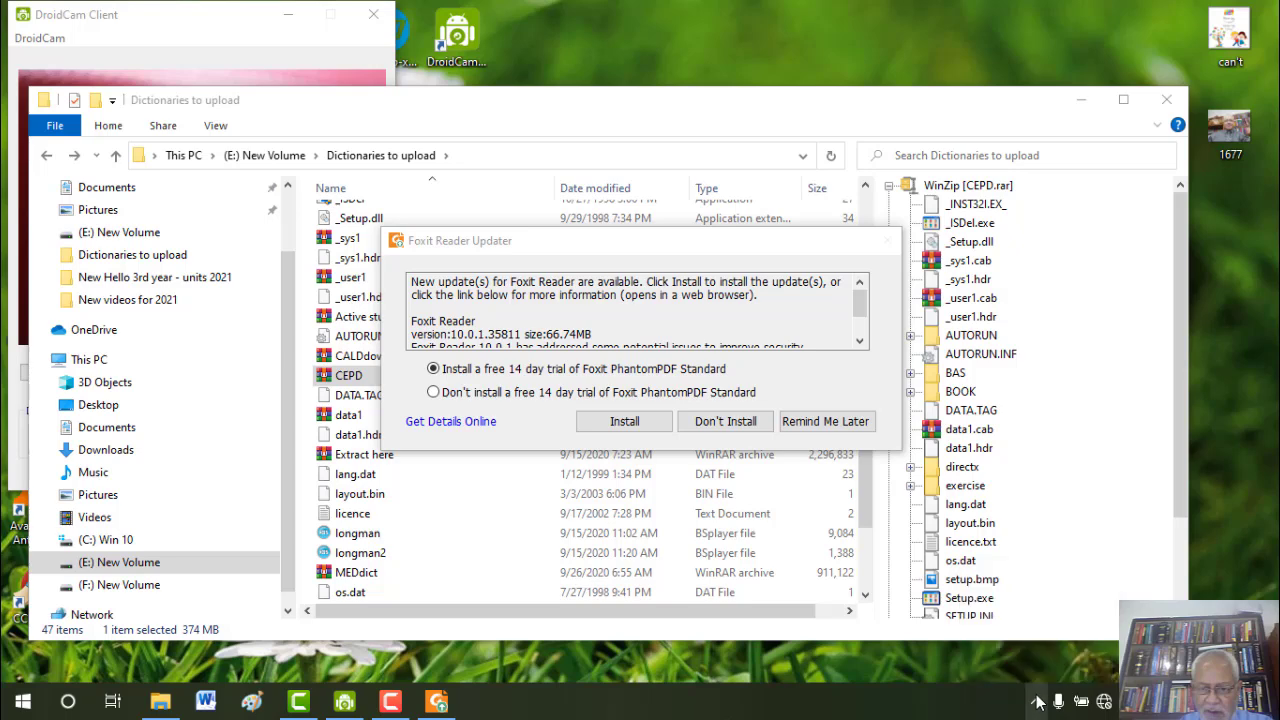
click(1038, 702)
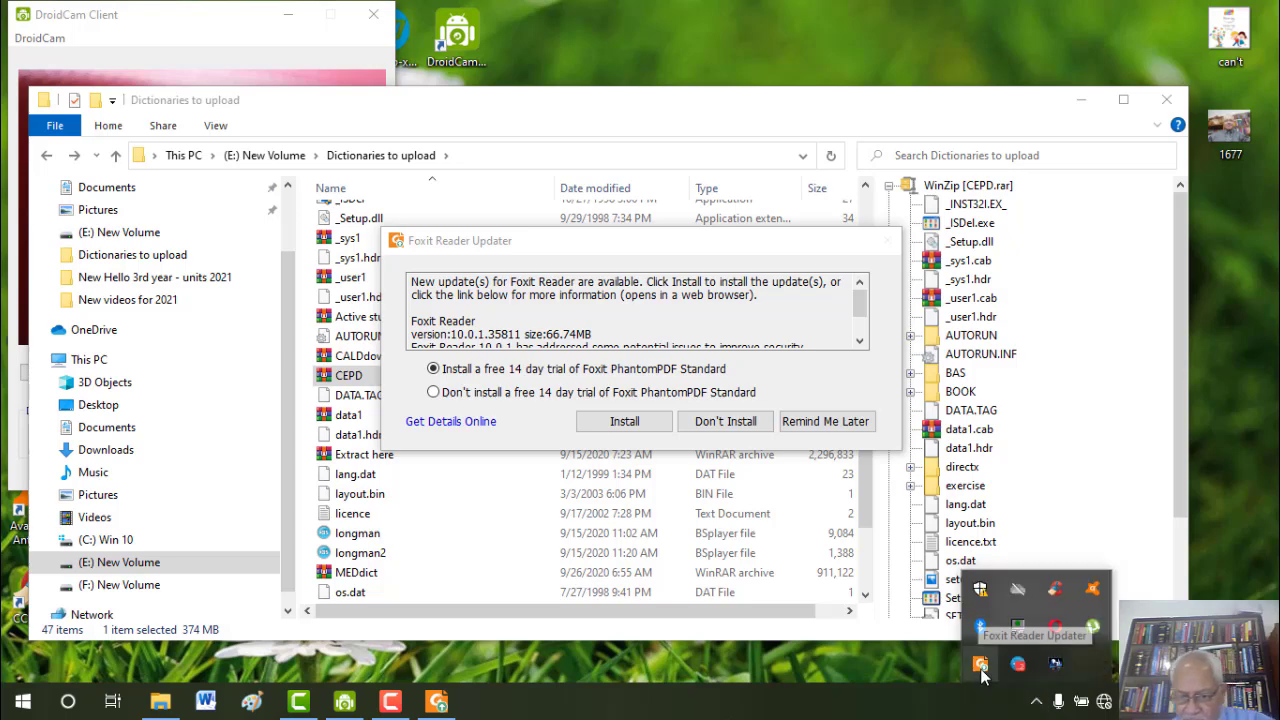
right_click(1093, 592)
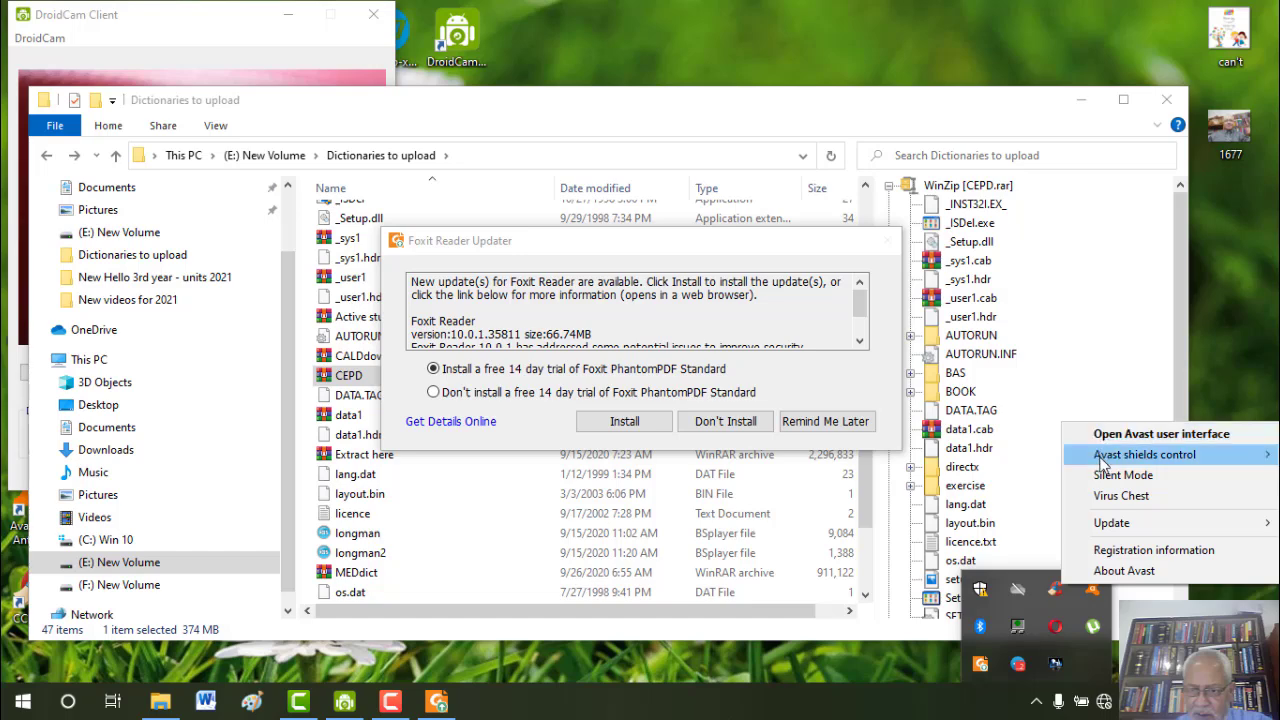
mouse_move(1102, 464)
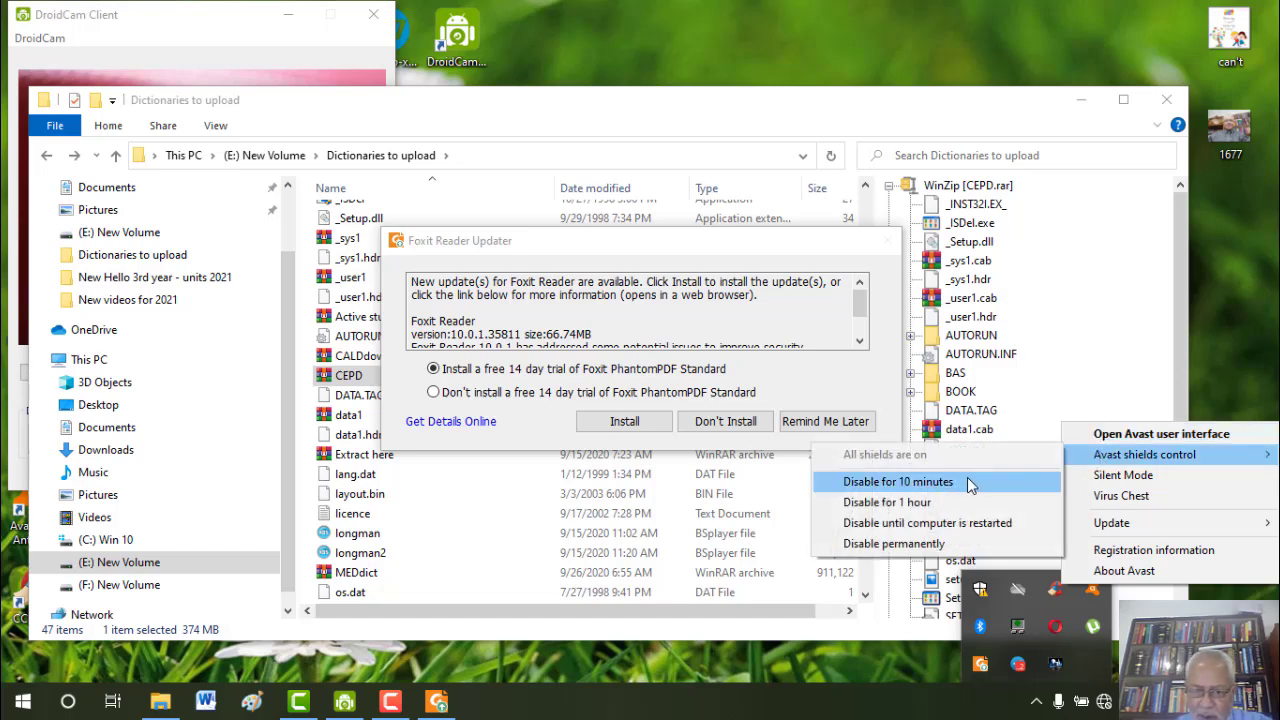
click(910, 505)
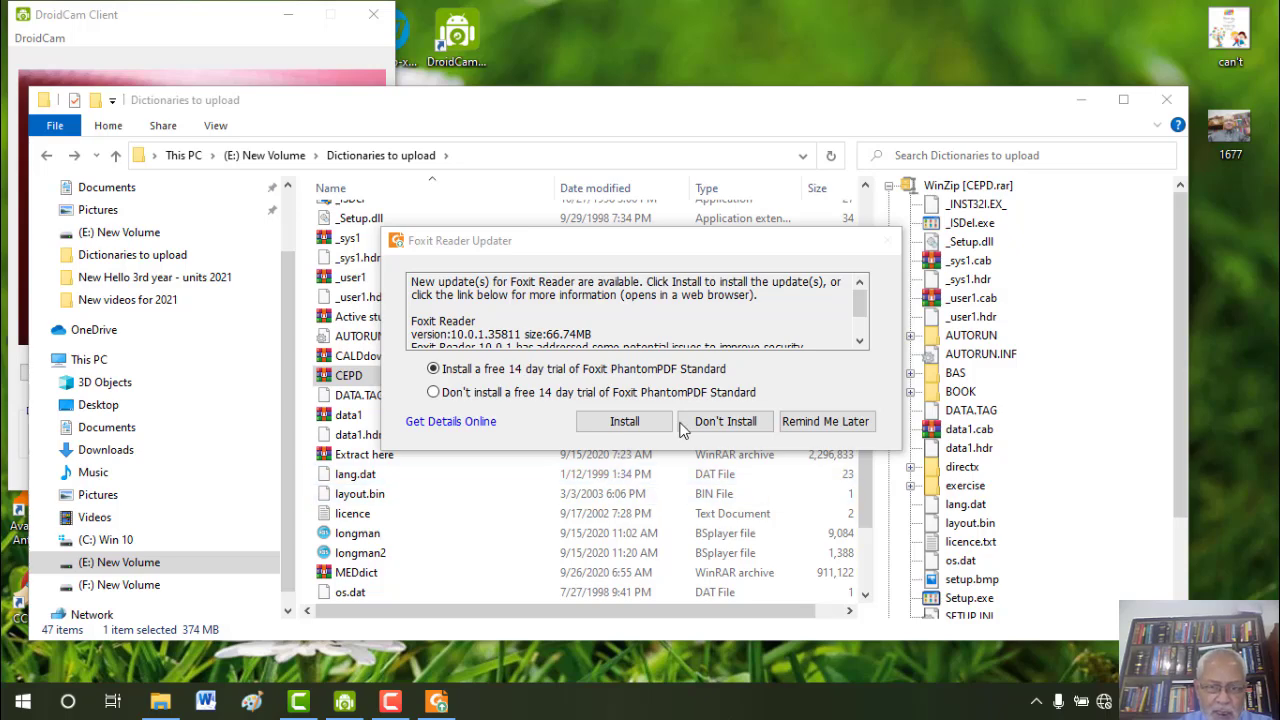
- Decline the Foxit Reader update and run the extracted Setup application in the 'Dictionaries to upload' folder
click(737, 424)
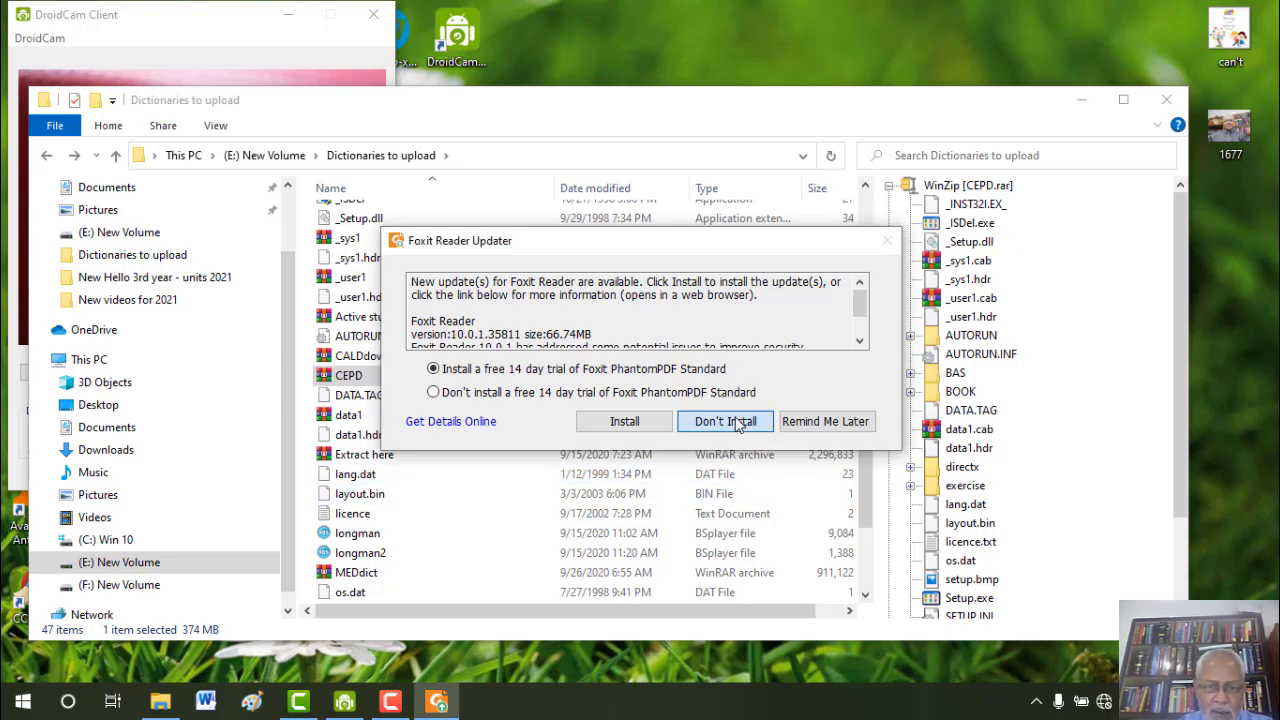
click(868, 580)
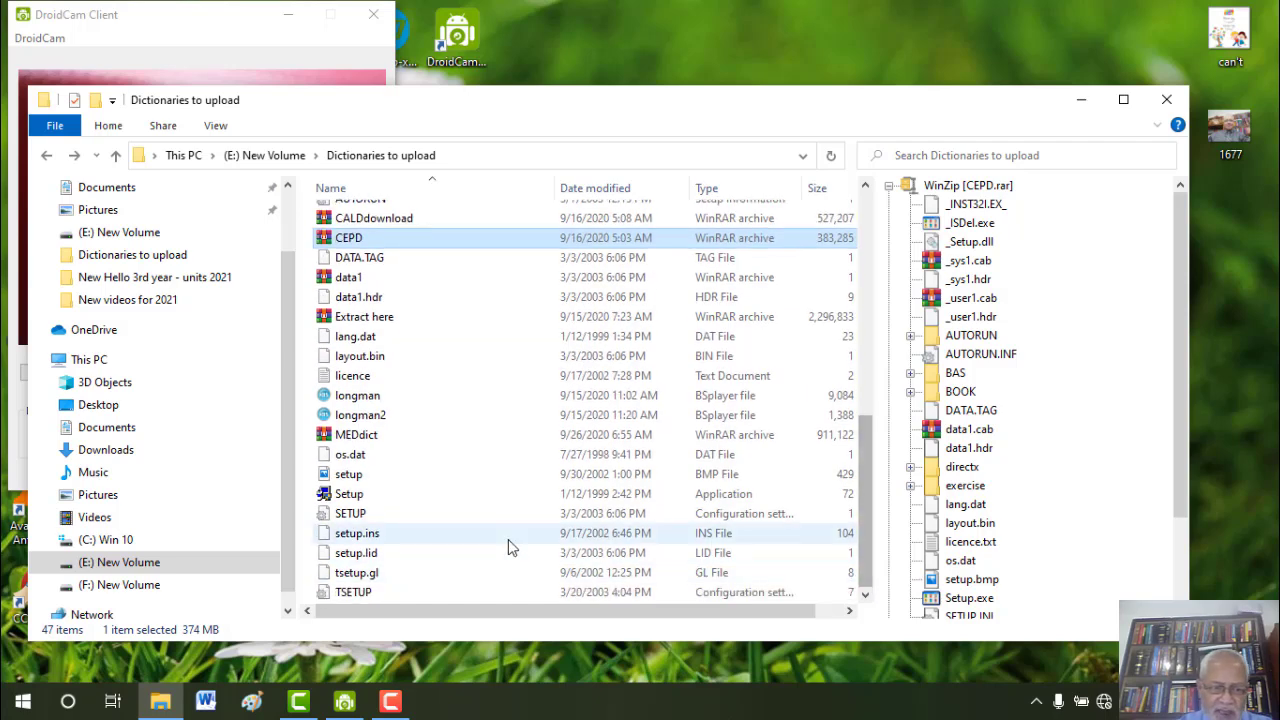
click(349, 496)
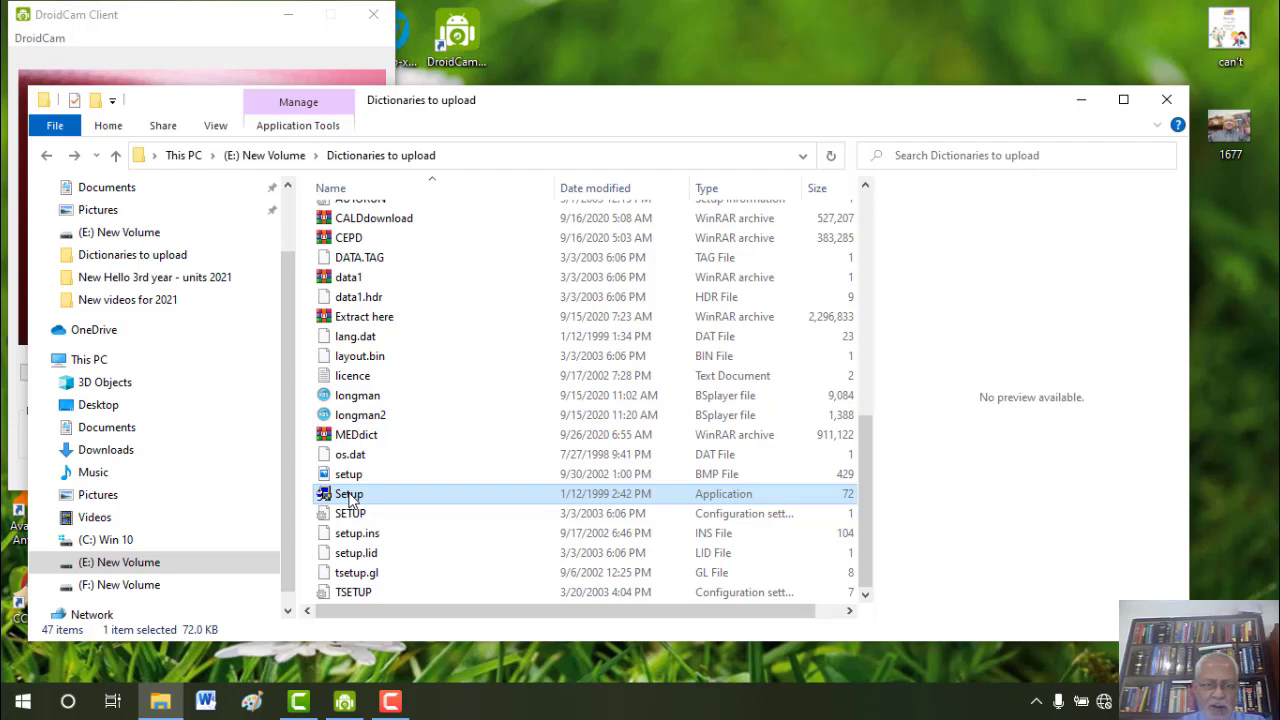
double_click(349, 496)
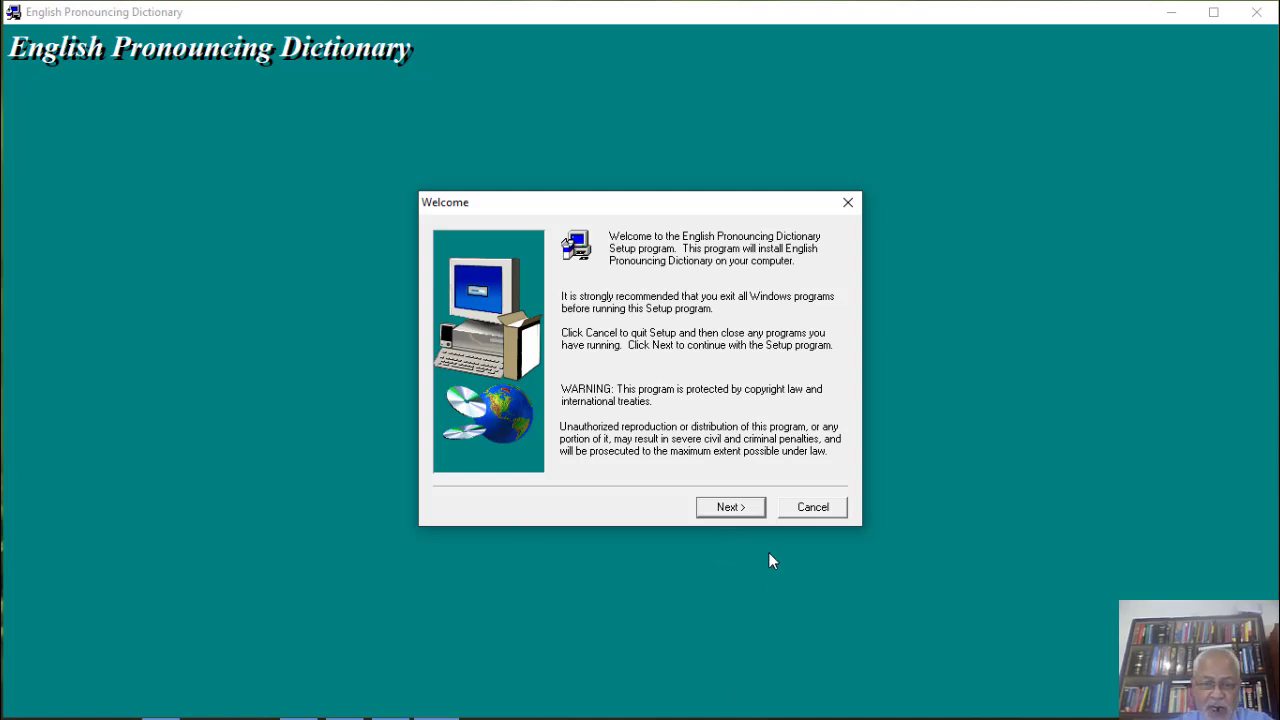
- Proceed past the setup welcome page, accept the licence agreement and keep the default destination folder
click(709, 506)
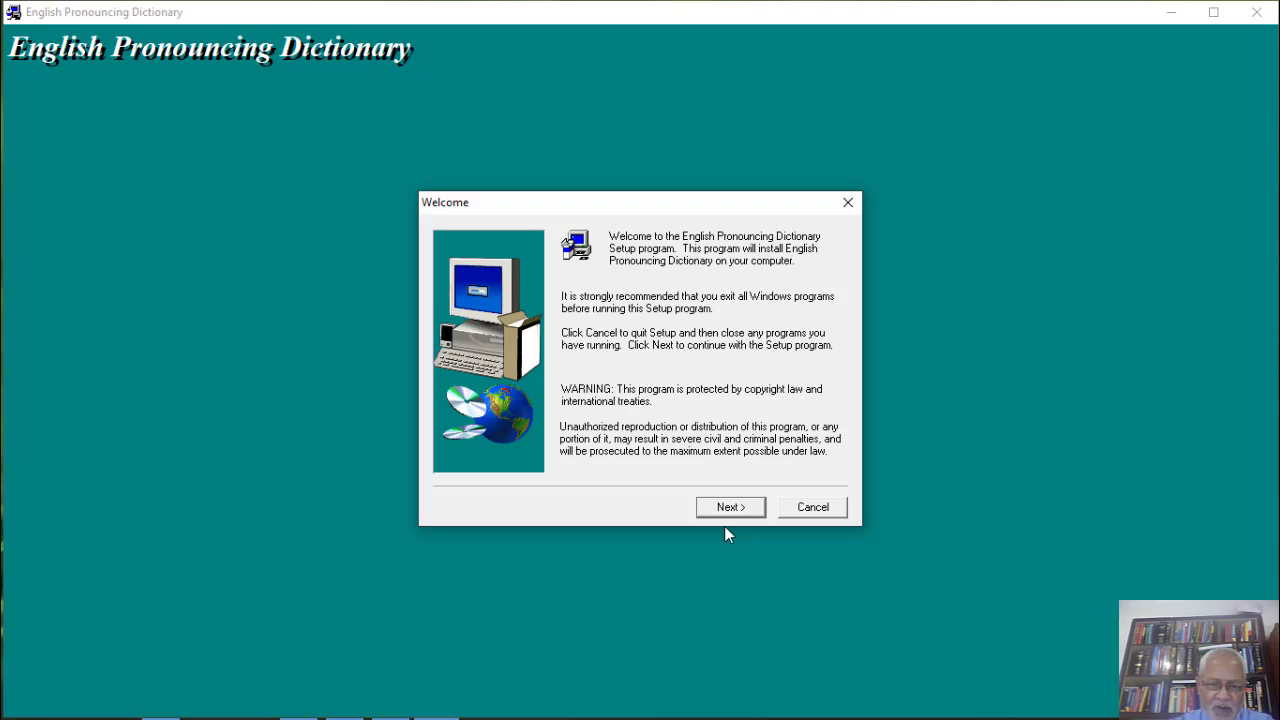
click(724, 507)
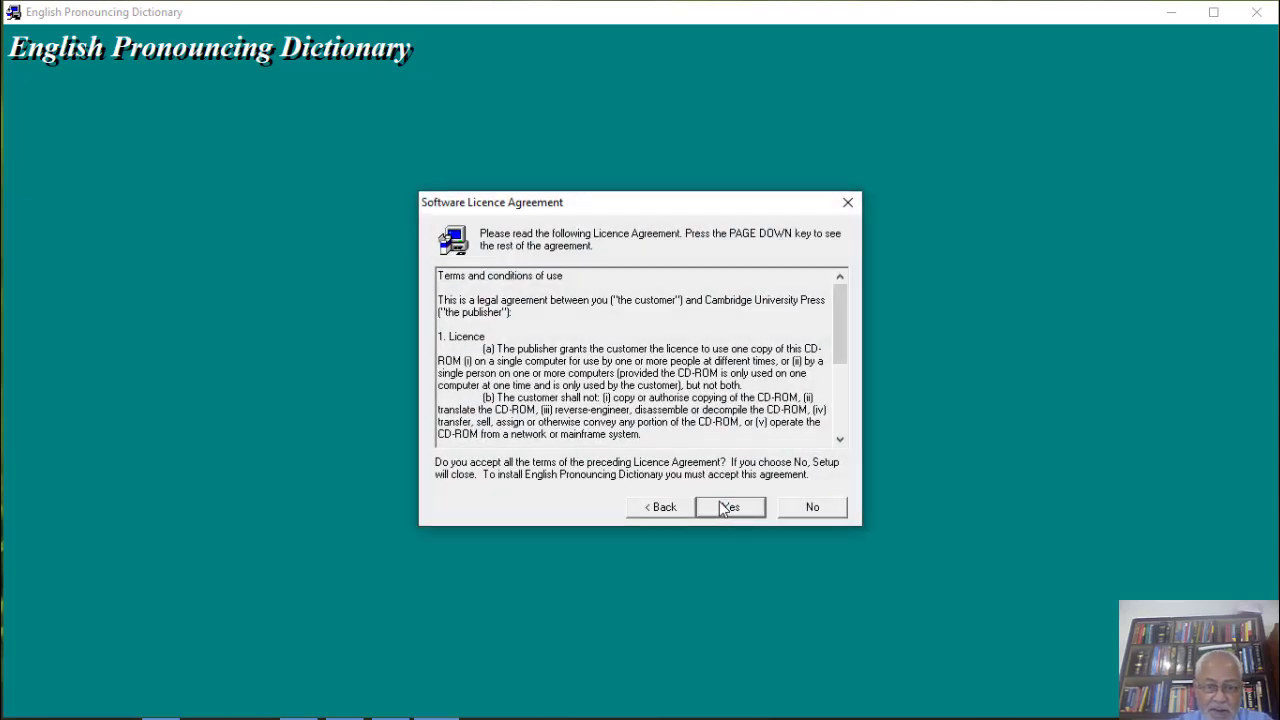
click(728, 507)
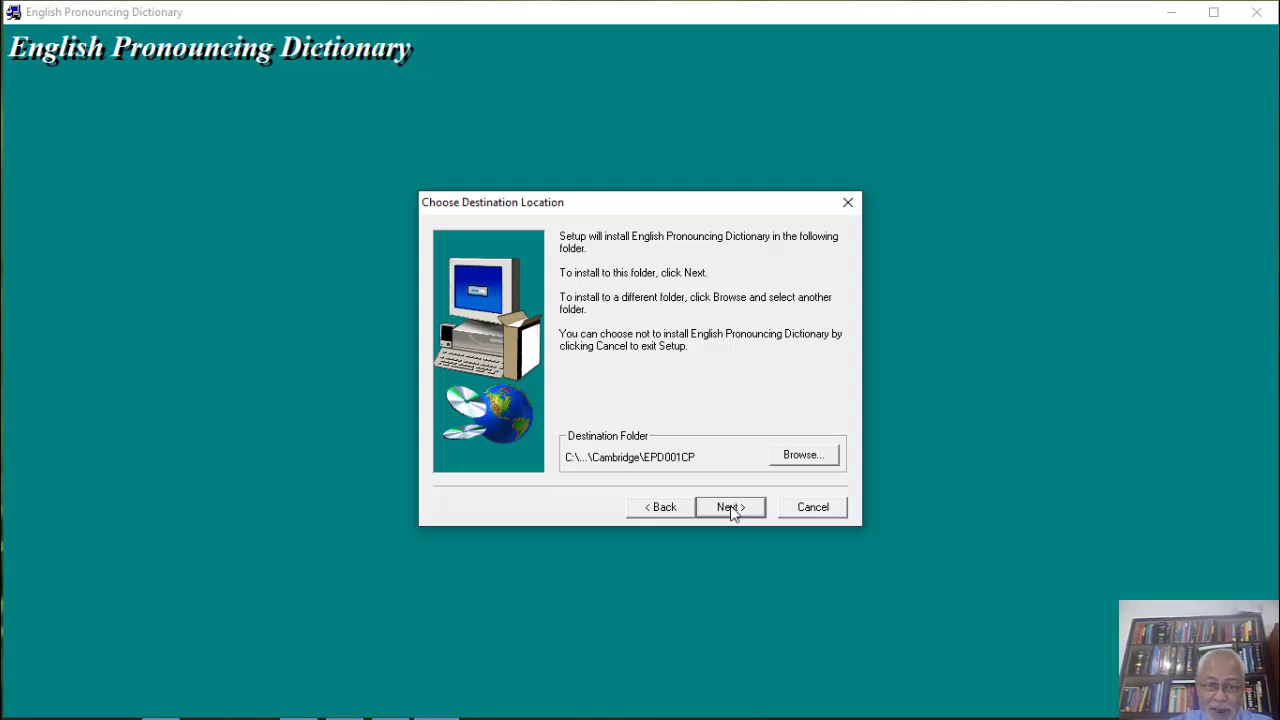
click(731, 508)
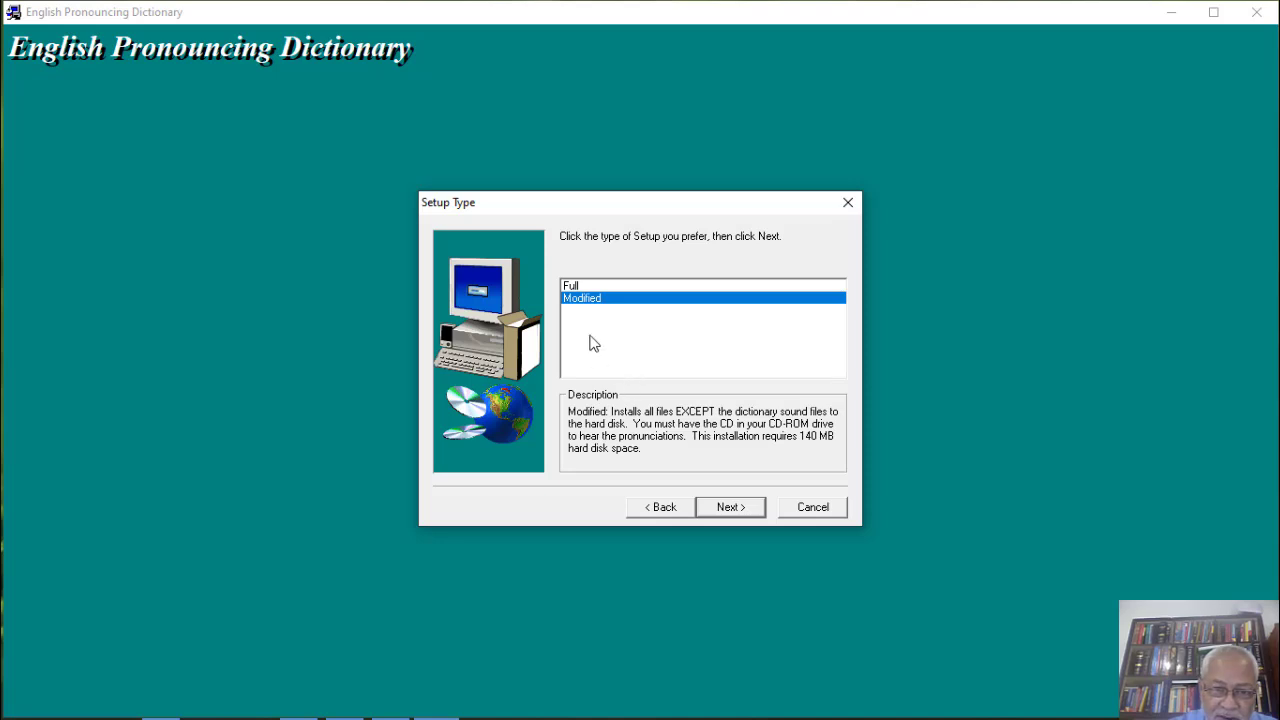
- Install the Full setup type into the Cambridge program folder and finish with the option to run the English Pronouncing Dictionary
click(580, 287)
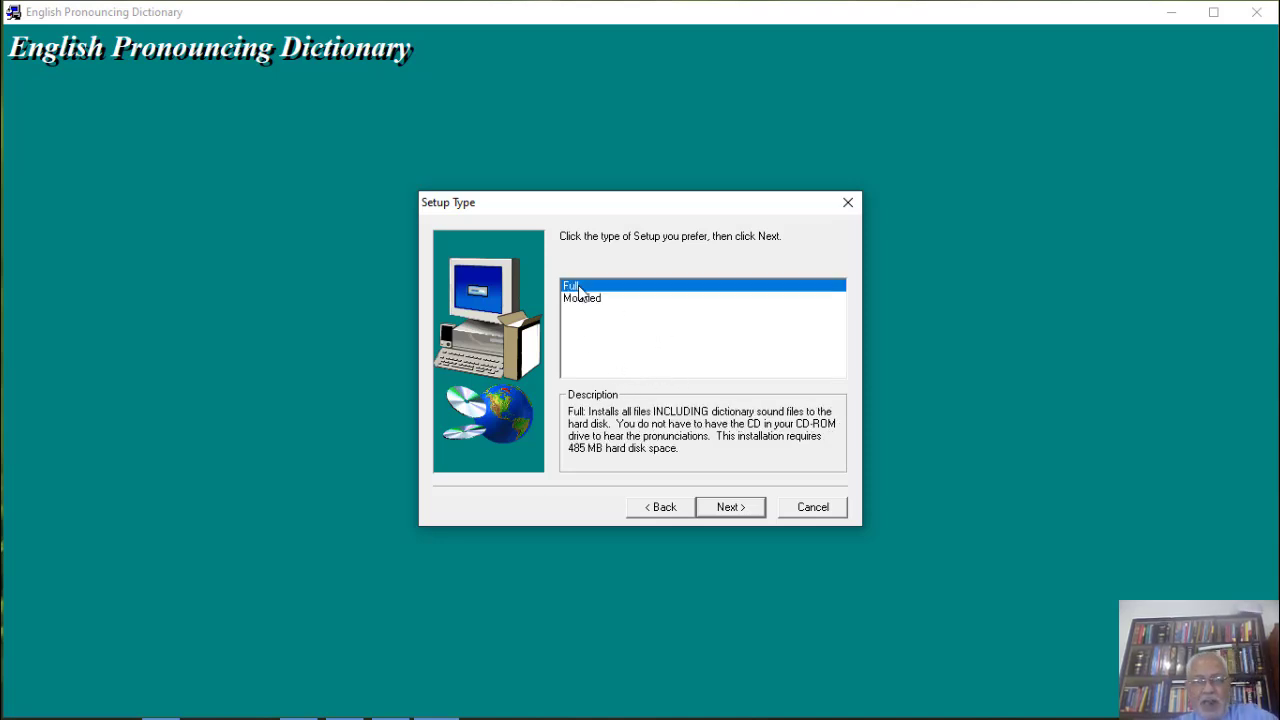
click(728, 507)
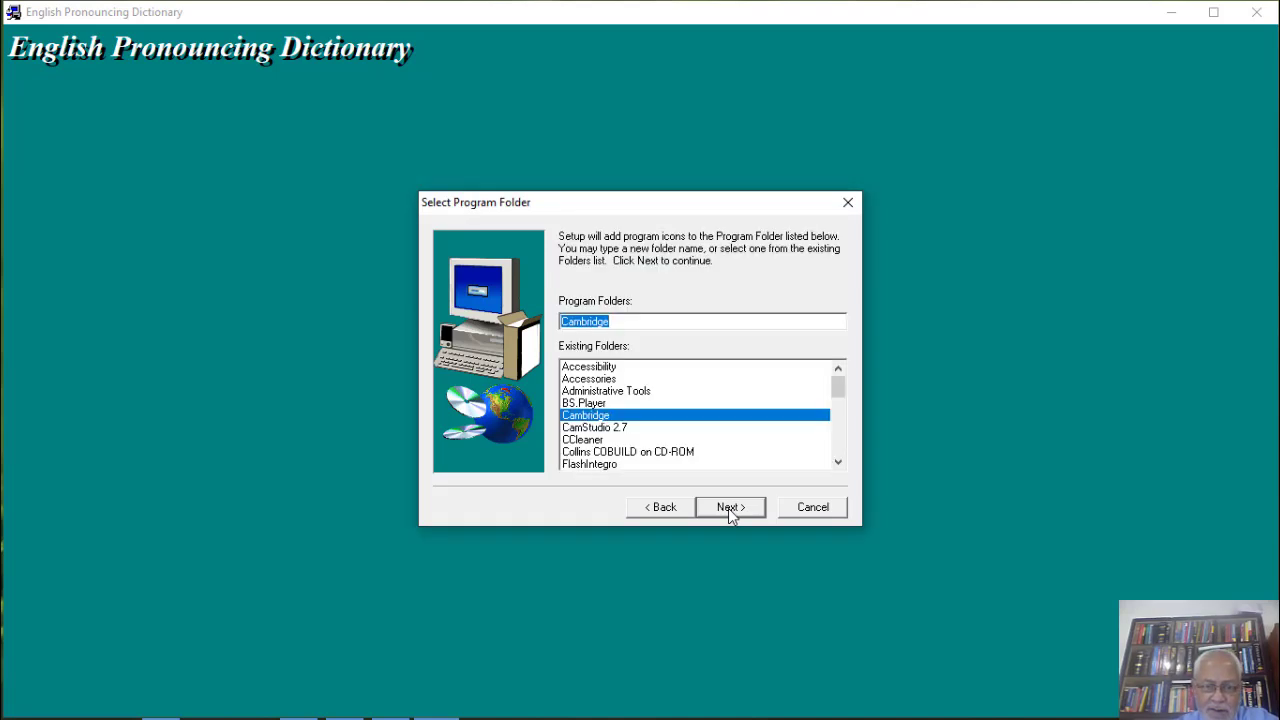
click(728, 508)
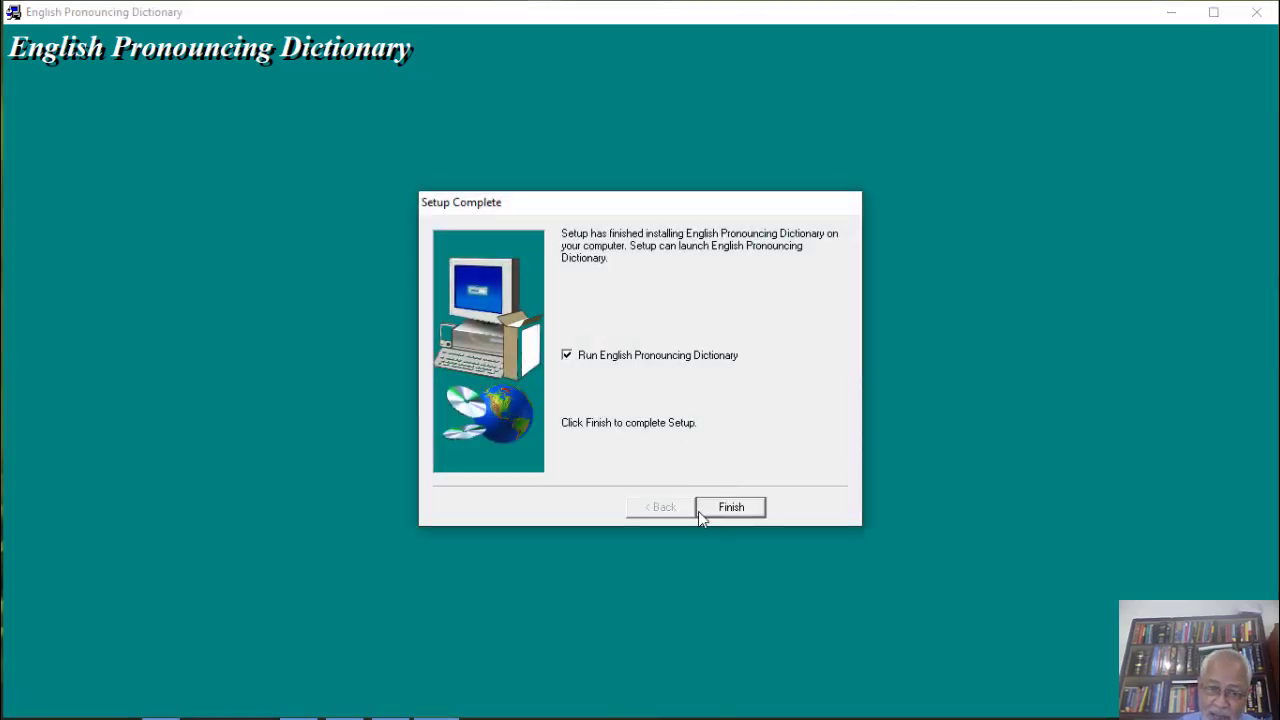
click(731, 507)
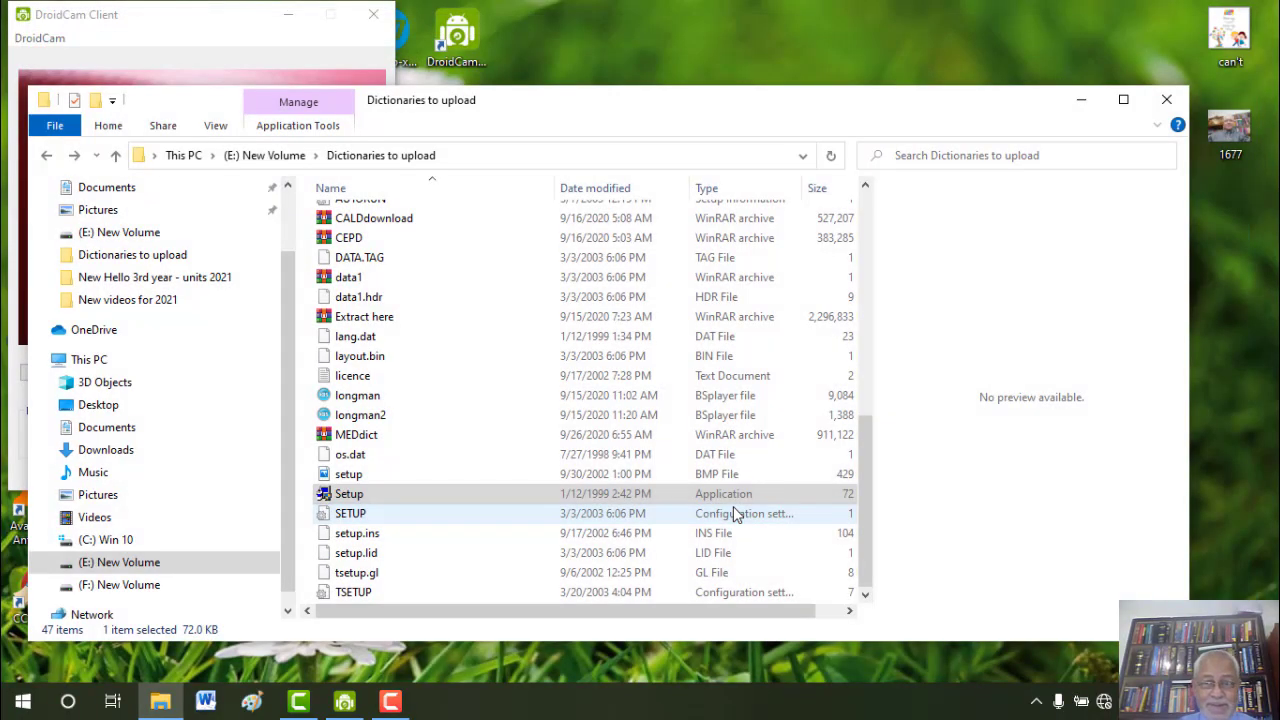
- Minimize File Explorer, and in the English Pronouncing Dictionary play the pronunciation of 'advise' and run a text search for 'advertisement'
click(1081, 100)
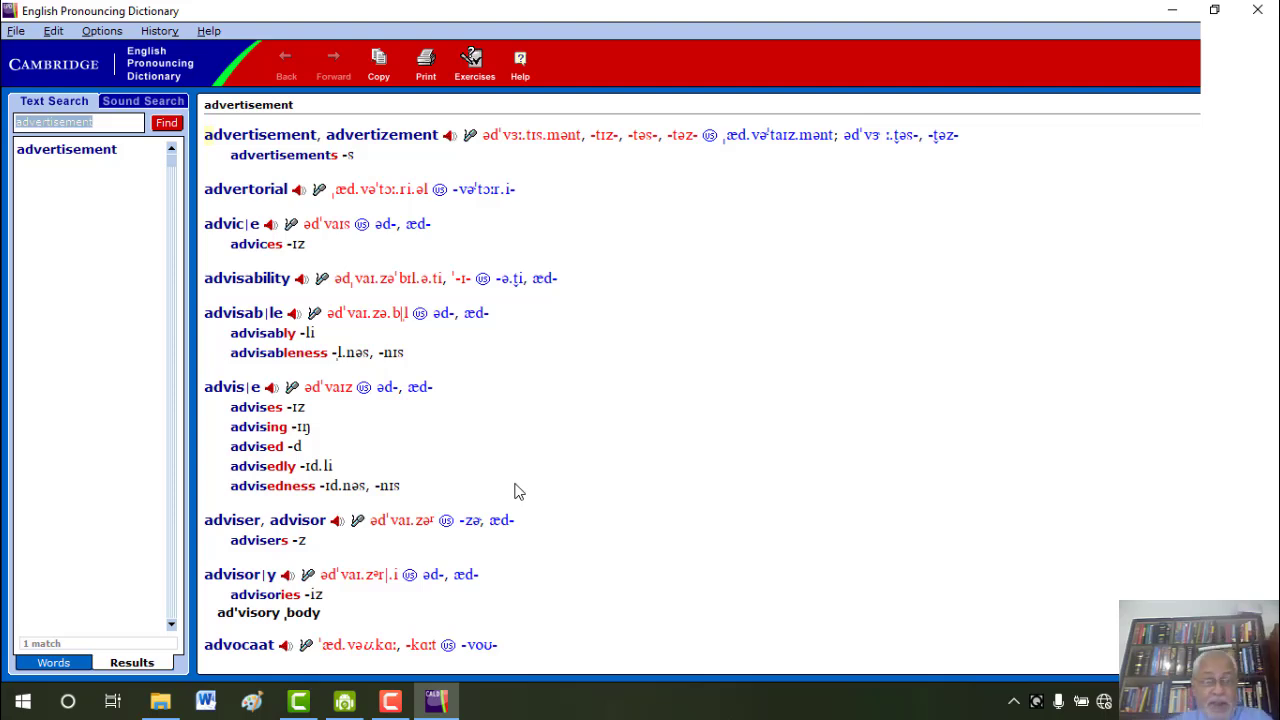
click(270, 388)
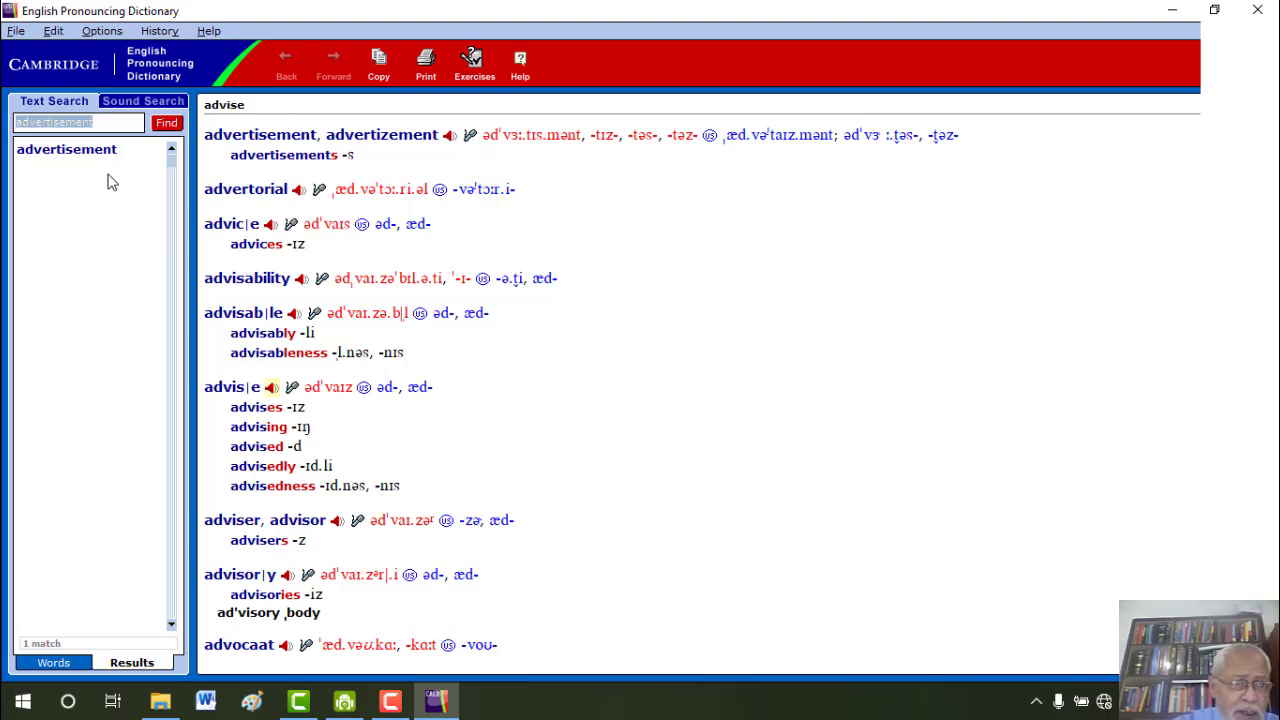
click(167, 124)
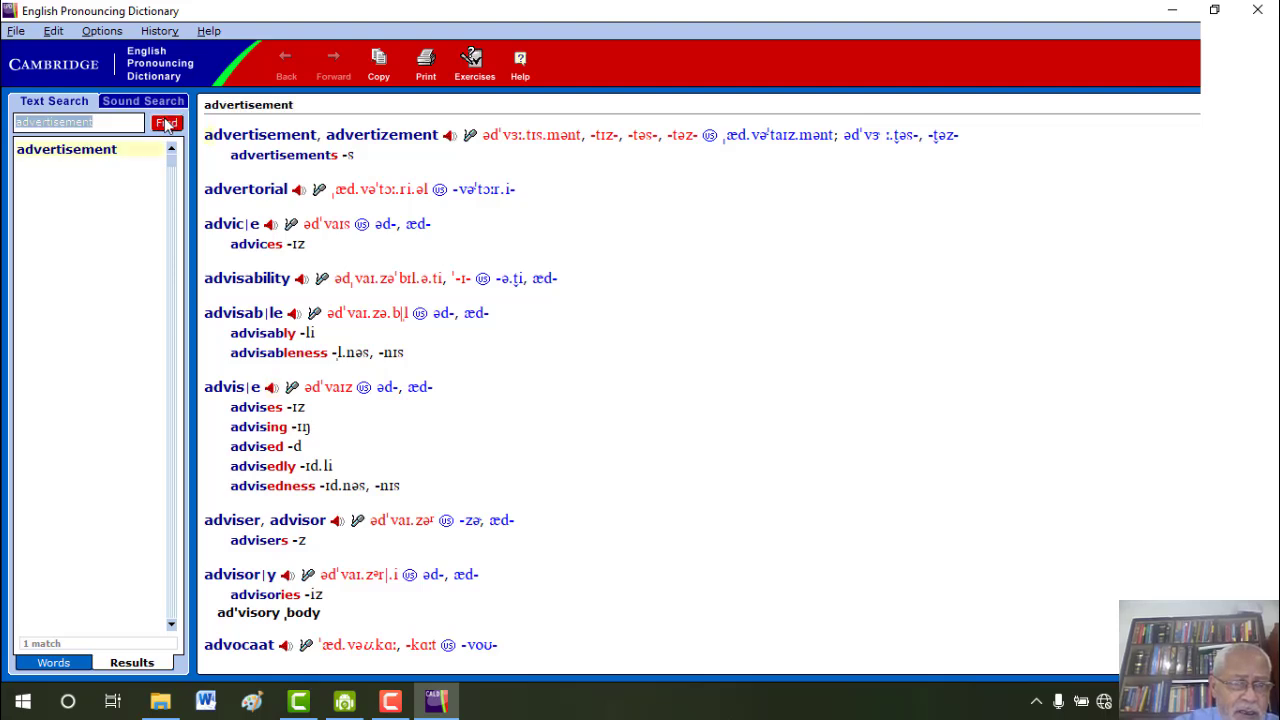